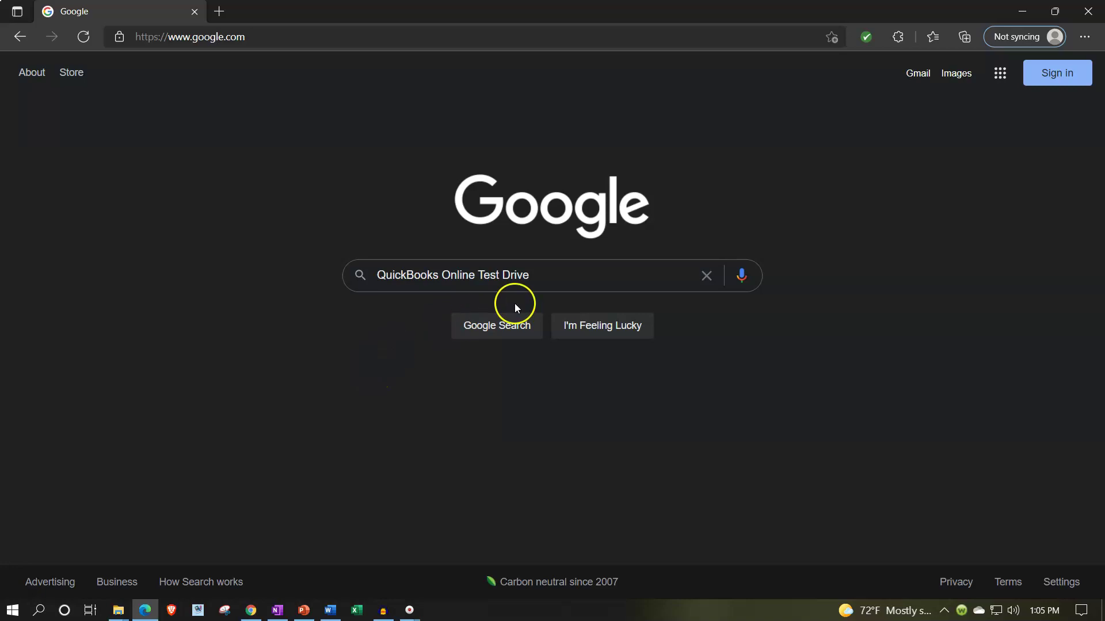
- Search Google for QuickBooks Online Test Drive and open the United States test drive from Intuit's help article
{"action": "left_click", "coordinate": [586, 268]}
{"action": "key", "text": "Return"}
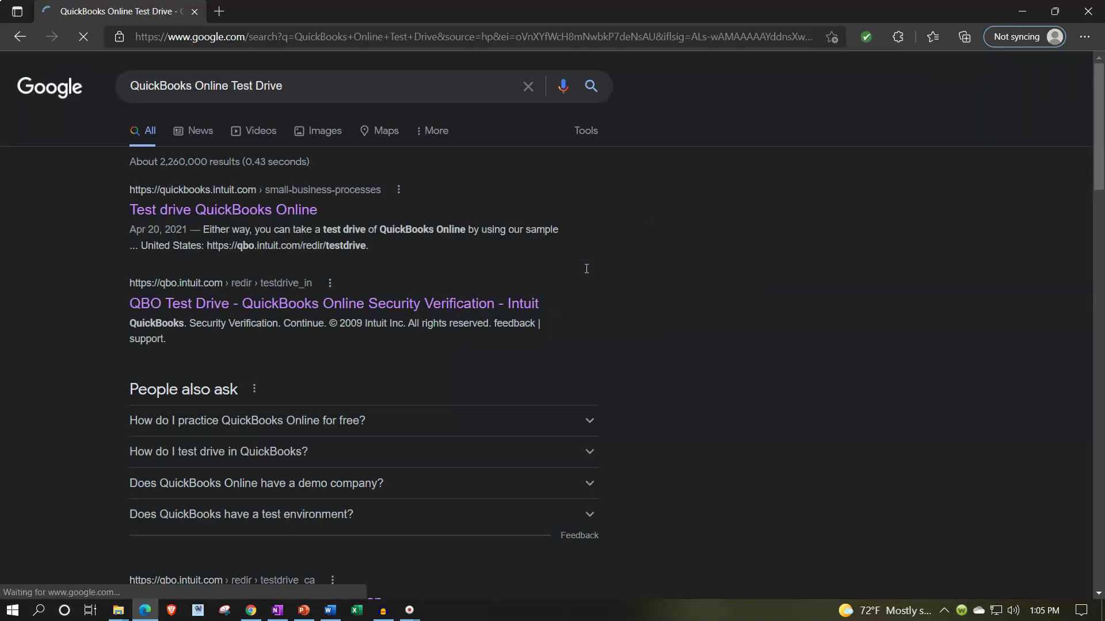
{"action": "left_click", "coordinate": [278, 222]}
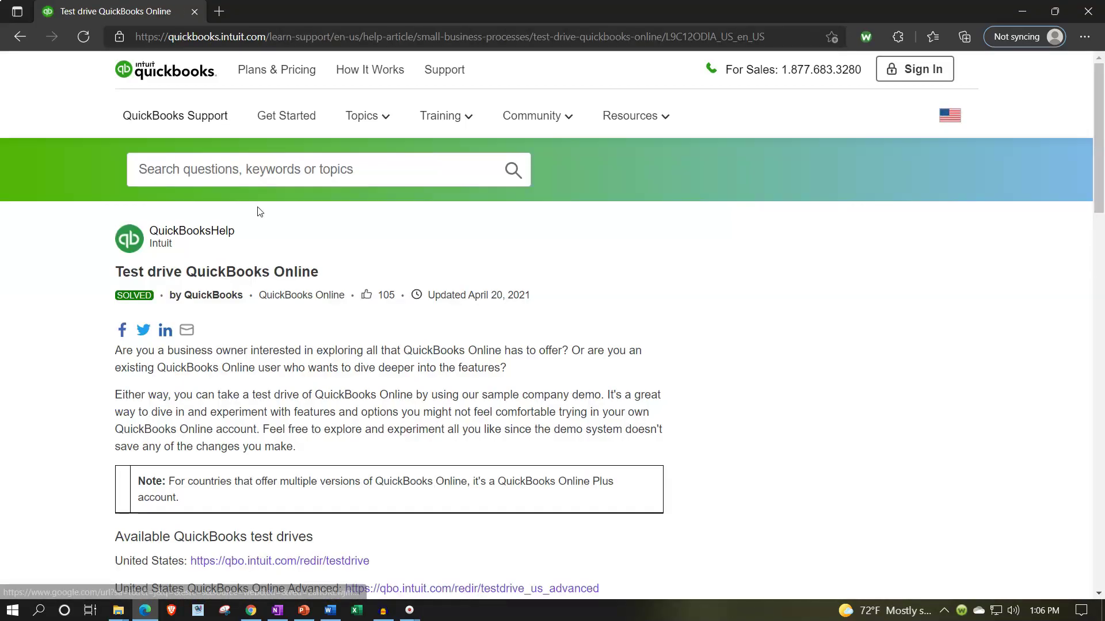
{"action": "scroll", "coordinate": [265, 230], "scroll_direction": "down", "scroll_amount": 3}
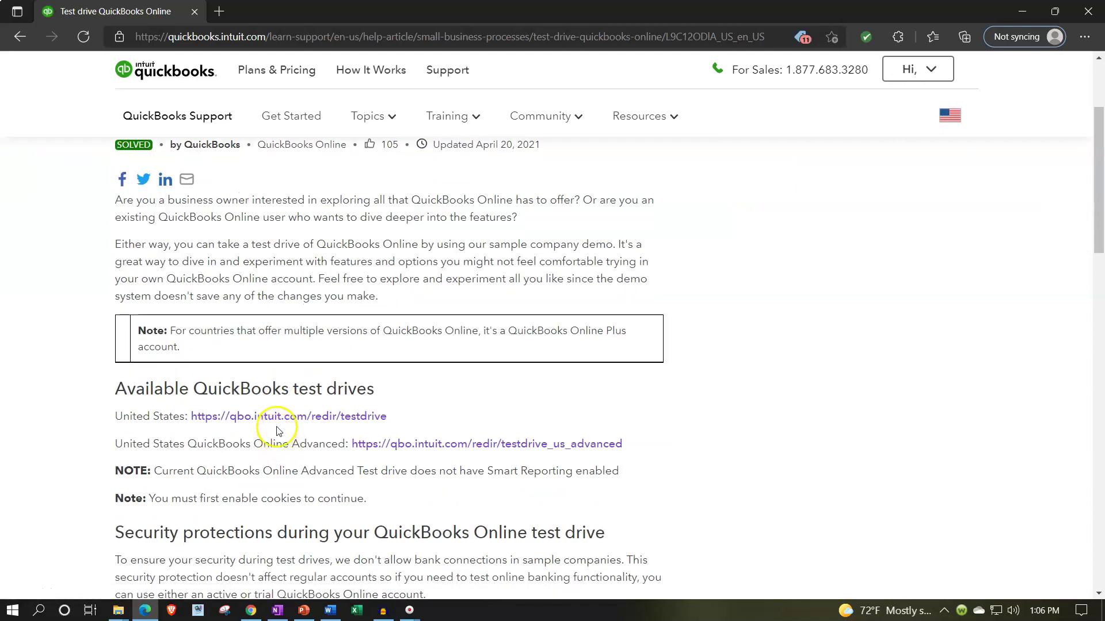
{"action": "left_click", "coordinate": [277, 416]}
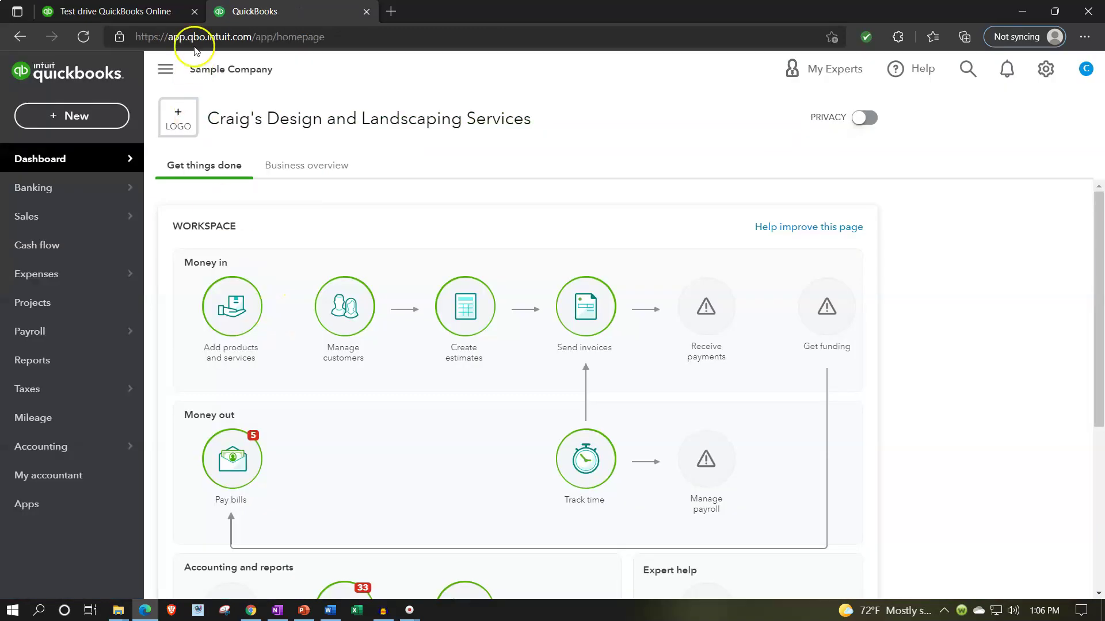
- Close the test drive help article and enlarge the sample company's page display
{"action": "left_click", "coordinate": [194, 11]}
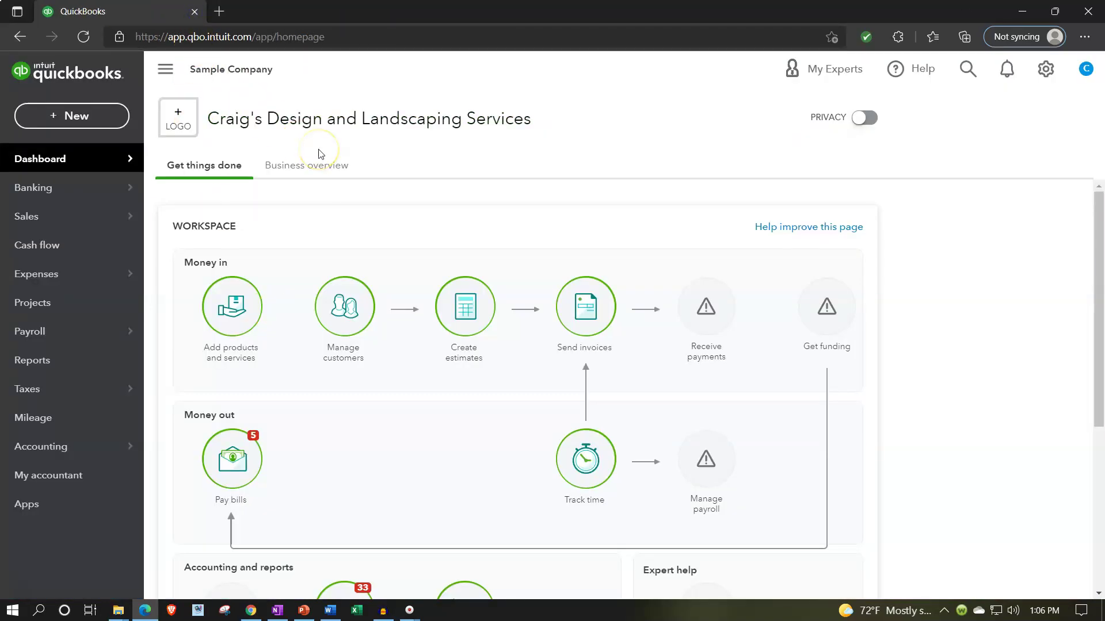
{"action": "key", "text": "ctrl+plus"}
{"action": "key", "text": "ctrl+plus"}
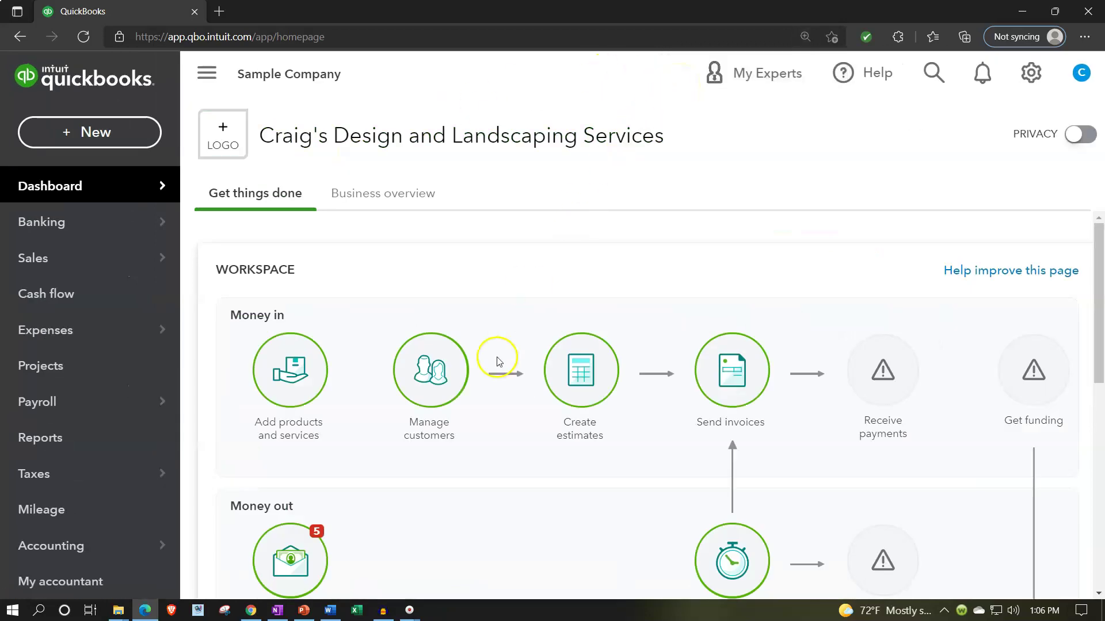
- Switch to Chrome to view the Get Great Guitars home page, and return to the sample company in Edge
{"action": "left_click", "coordinate": [251, 611]}
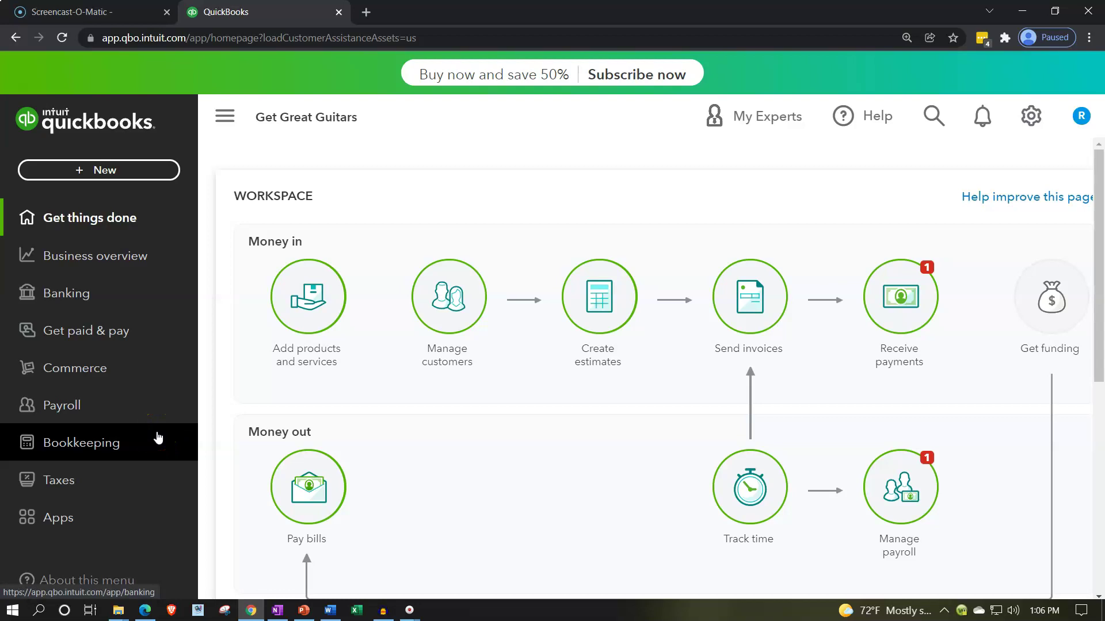
{"action": "left_click", "coordinate": [145, 611]}
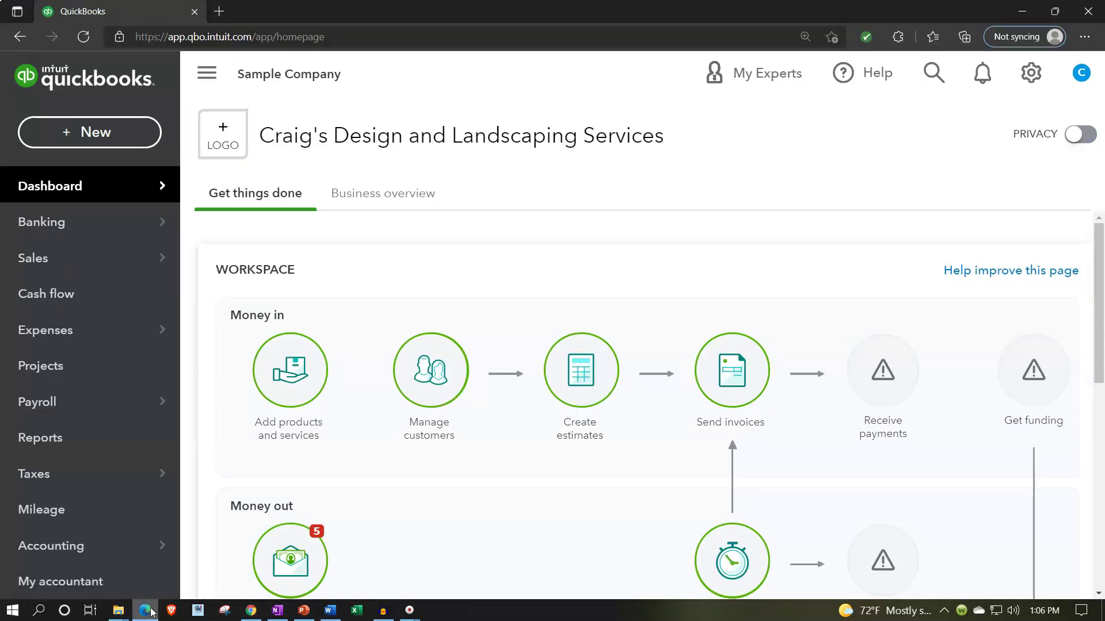
- Examine the customer forms available for new transactions, including Invoice, Receive payment and Sales receipt
{"action": "left_click", "coordinate": [108, 140]}
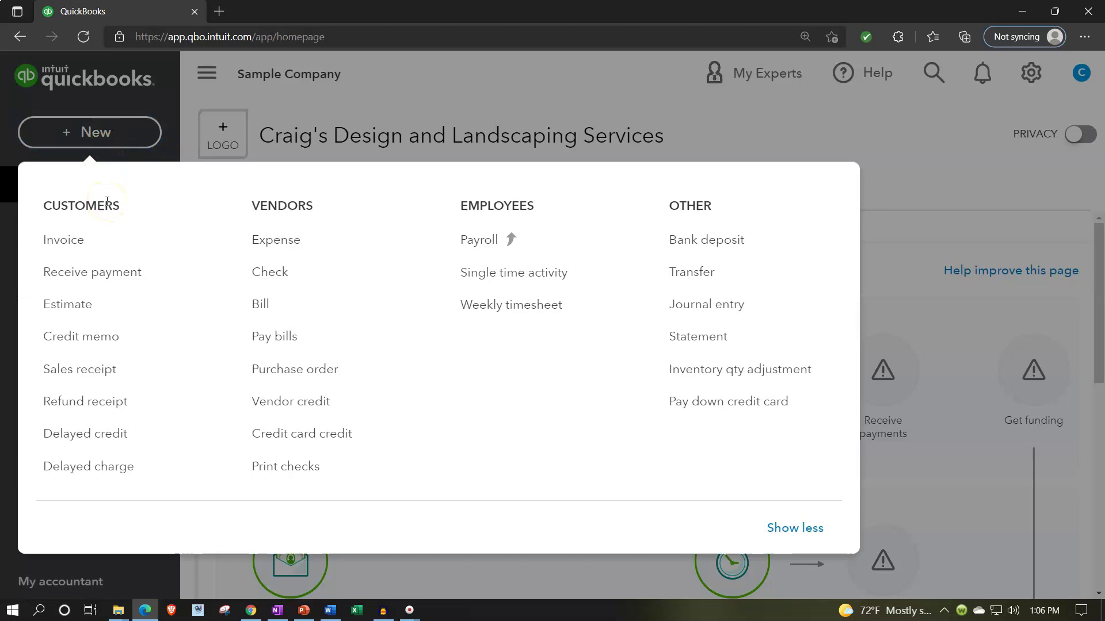
{"action": "left_click", "coordinate": [65, 230]}
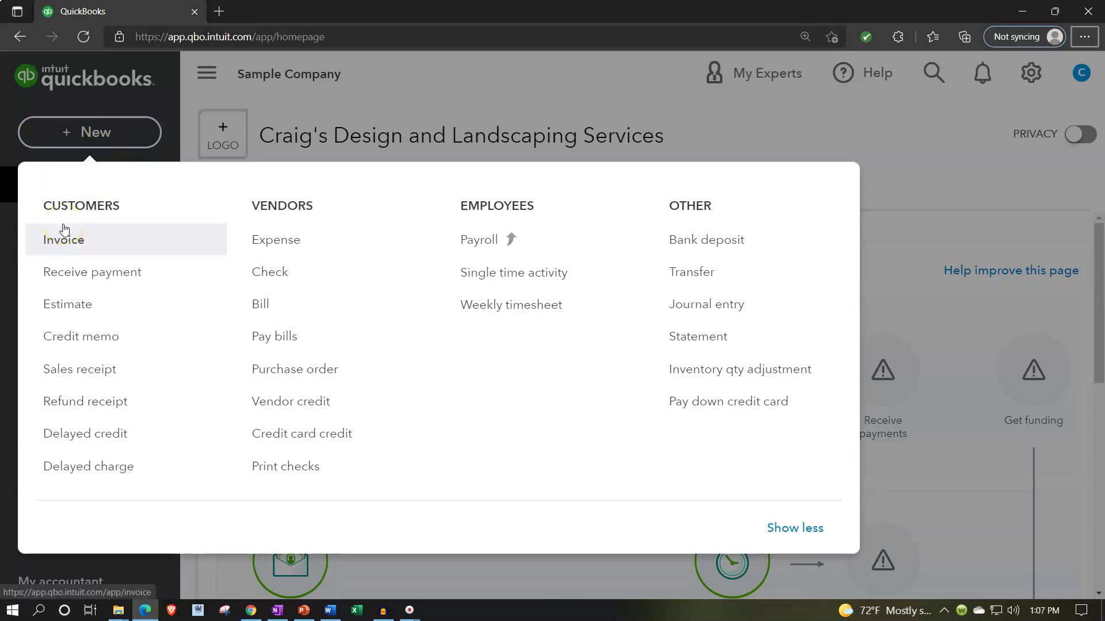
{"action": "left_click", "coordinate": [98, 249]}
{"action": "left_click", "coordinate": [100, 365]}
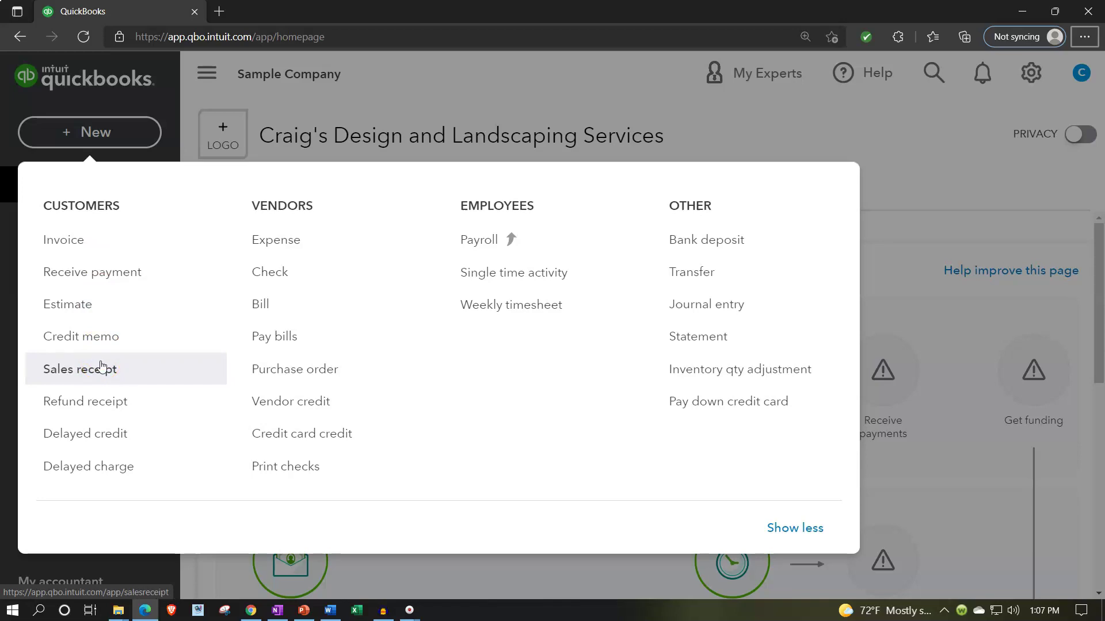
{"action": "left_click", "coordinate": [92, 253]}
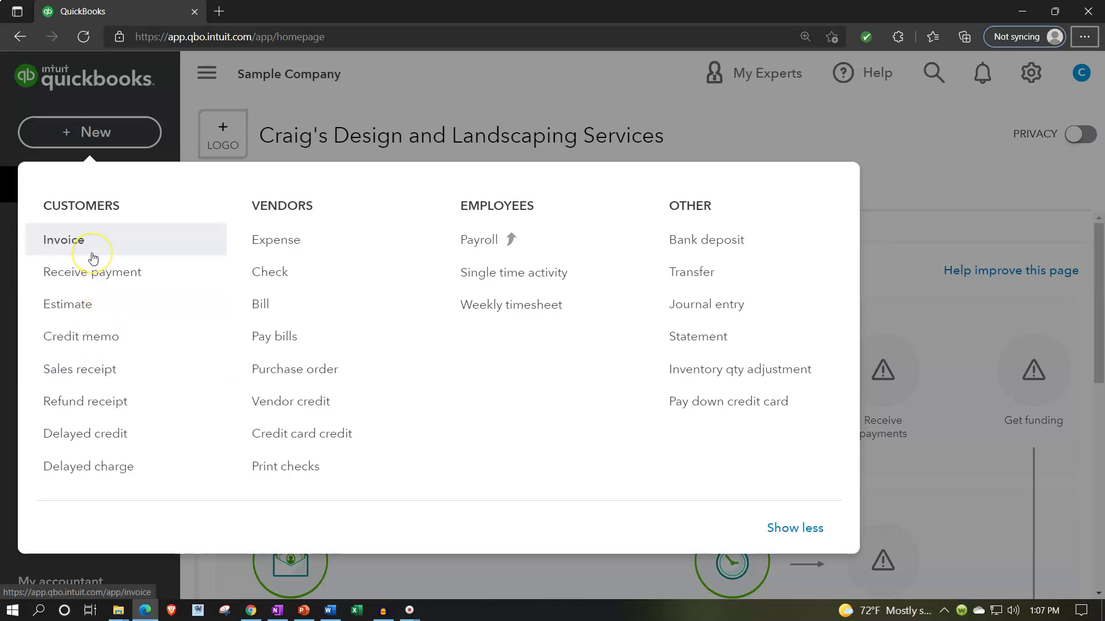
{"action": "left_click", "coordinate": [95, 281]}
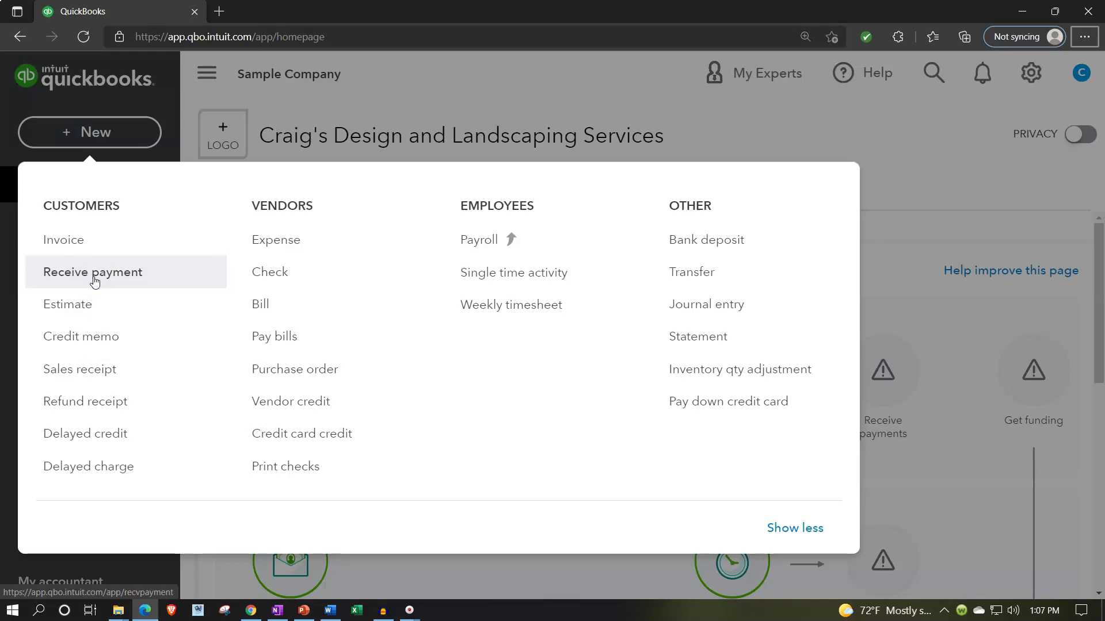
{"action": "left_click", "coordinate": [450, 77]}
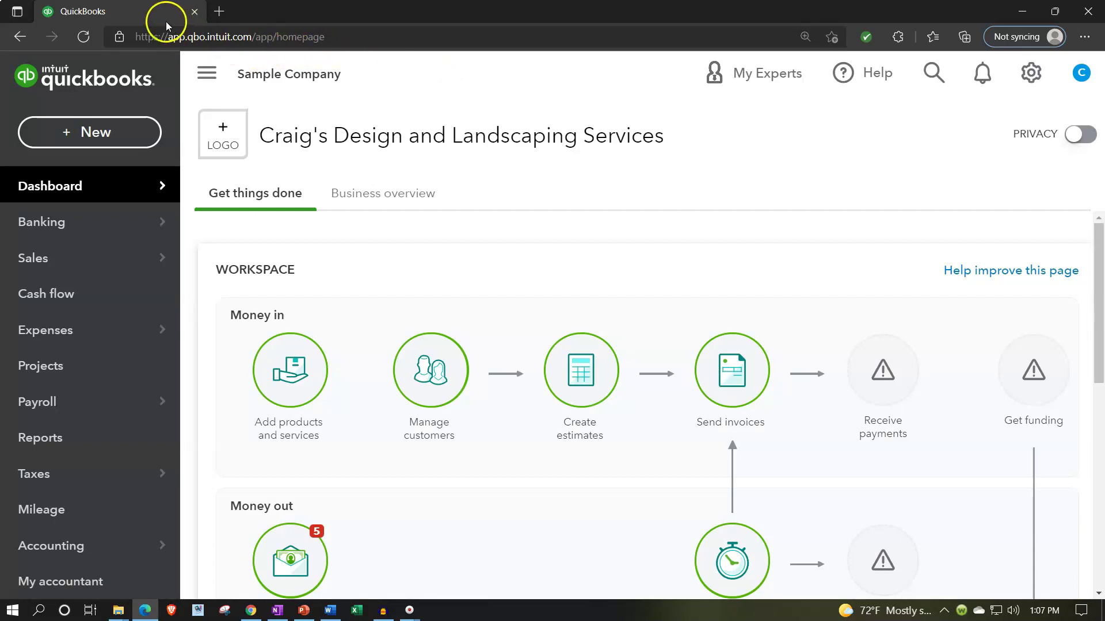
- Duplicate the sample company's browser tab twice so three copies are open
{"action": "right_click", "coordinate": [151, 12]}
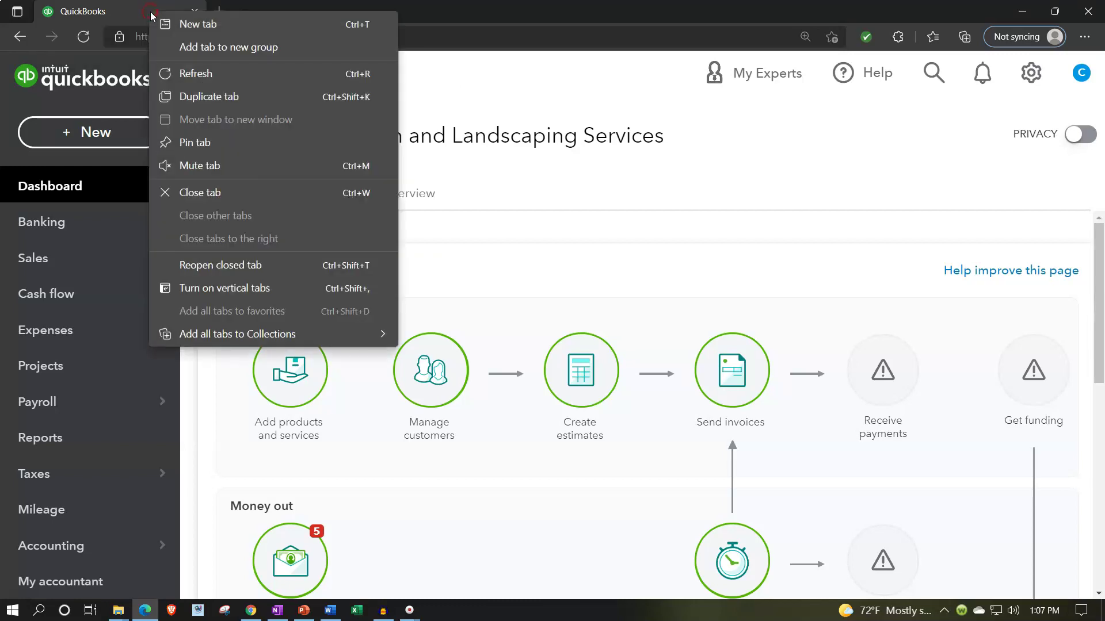
{"action": "left_click", "coordinate": [190, 92]}
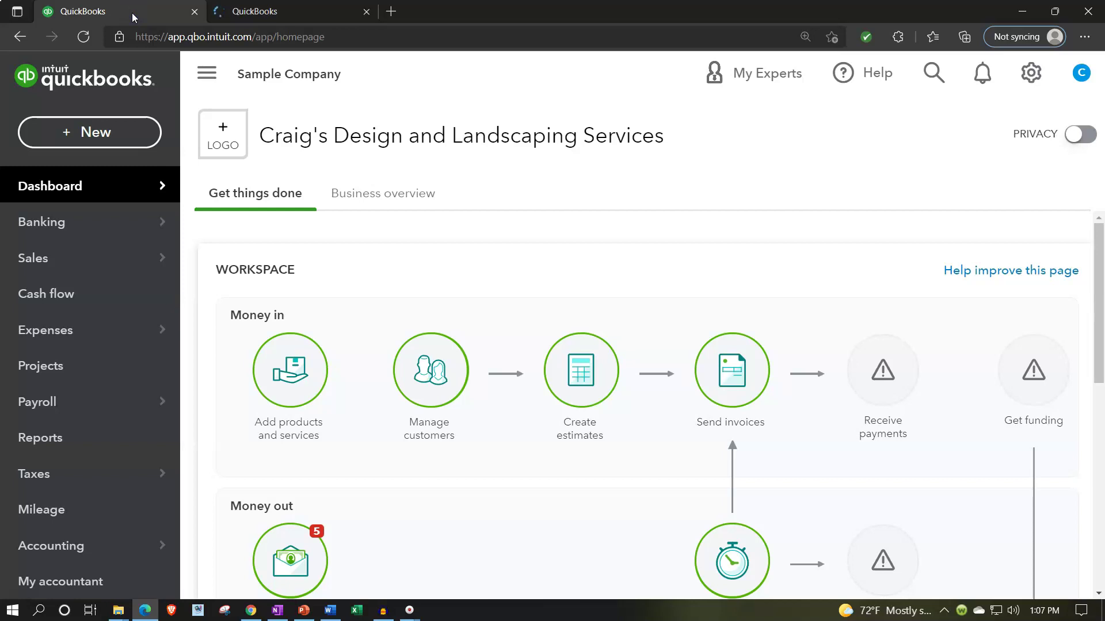
{"action": "right_click", "coordinate": [132, 13]}
{"action": "left_click", "coordinate": [189, 98]}
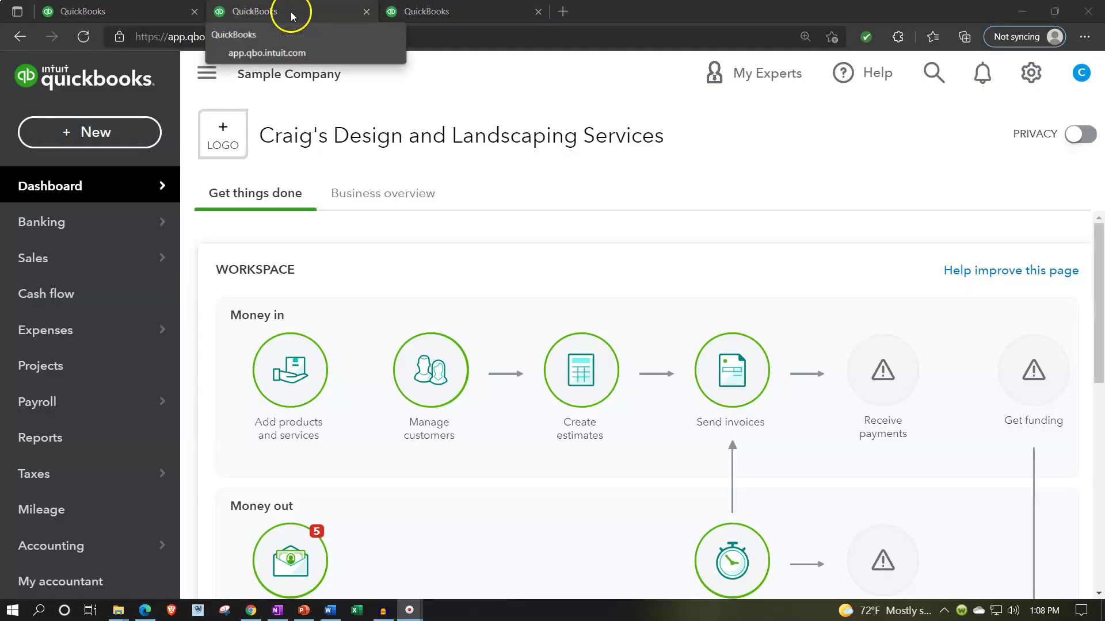
- Open the Balance Sheet from the favorite reports in the second browser tab
{"action": "scroll", "coordinate": [147, 325], "scroll_direction": "down", "scroll_amount": 1}
{"action": "left_click", "coordinate": [76, 413]}
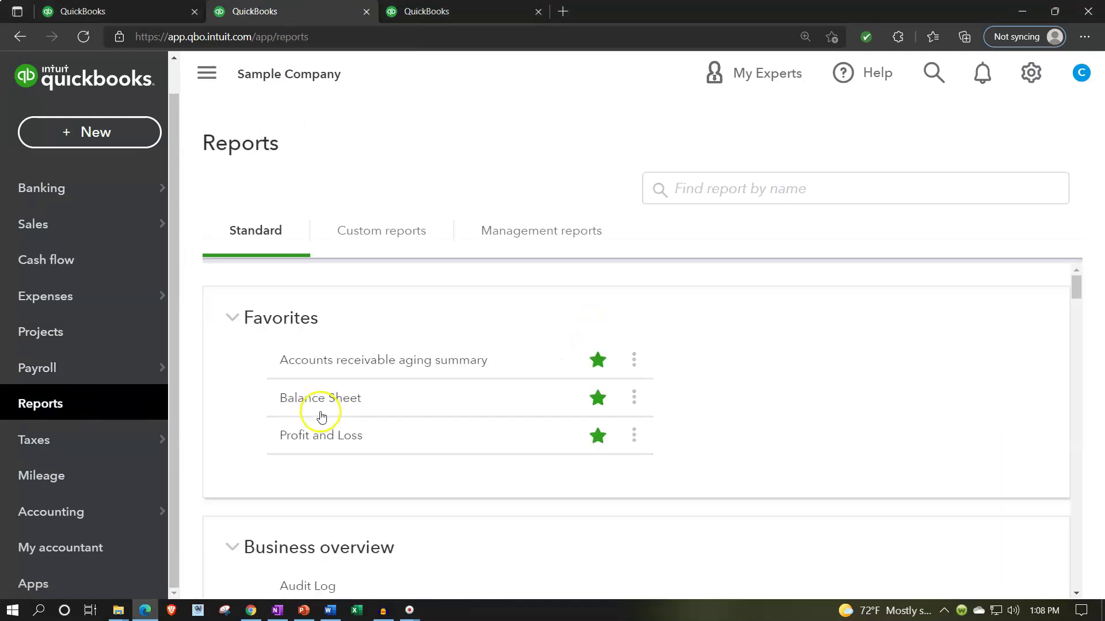
{"action": "left_click", "coordinate": [333, 397]}
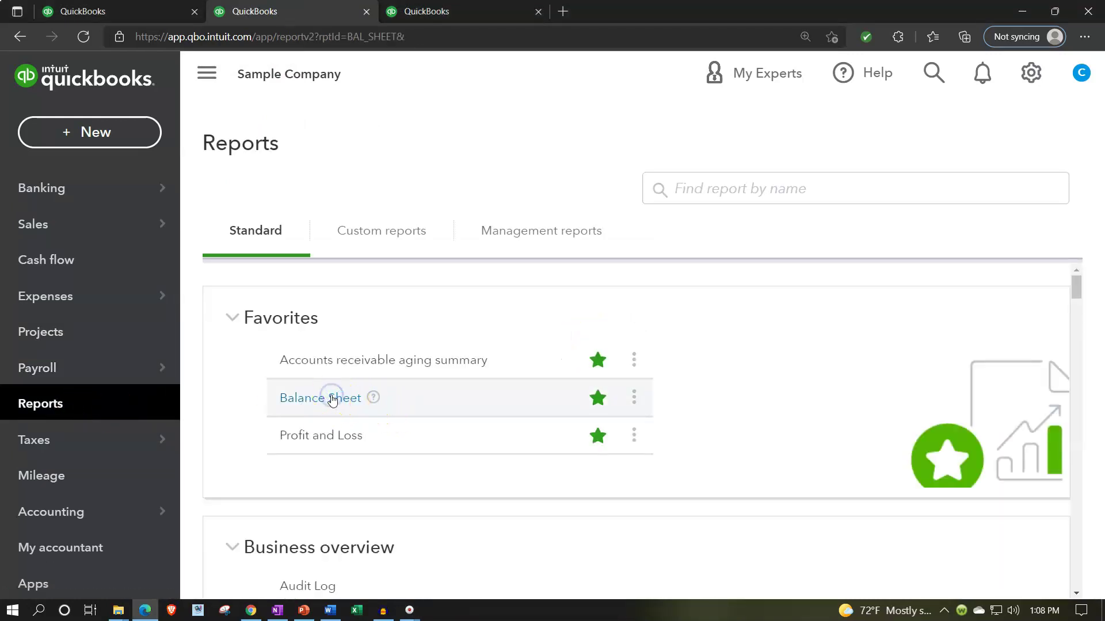
{"action": "scroll", "coordinate": [330, 397], "scroll_direction": "down", "scroll_amount": 4}
{"action": "scroll", "coordinate": [330, 397], "scroll_direction": "up", "scroll_amount": 4}
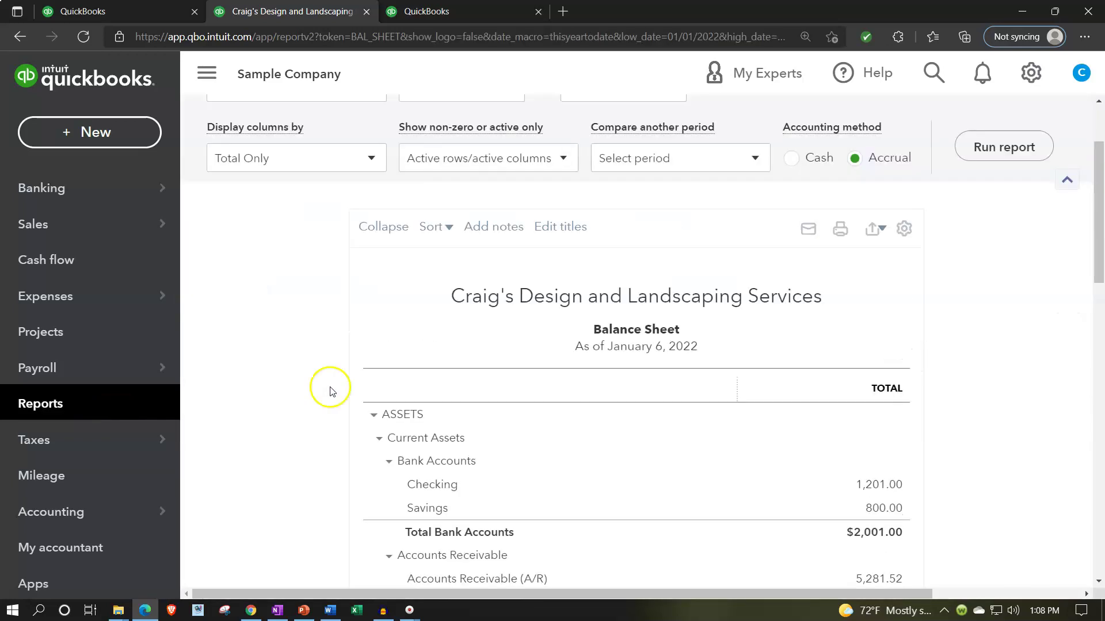
- Run the Balance Sheet for the period 01/01/2021 to 12/31/2021
{"action": "triple_click", "coordinate": [489, 217]}
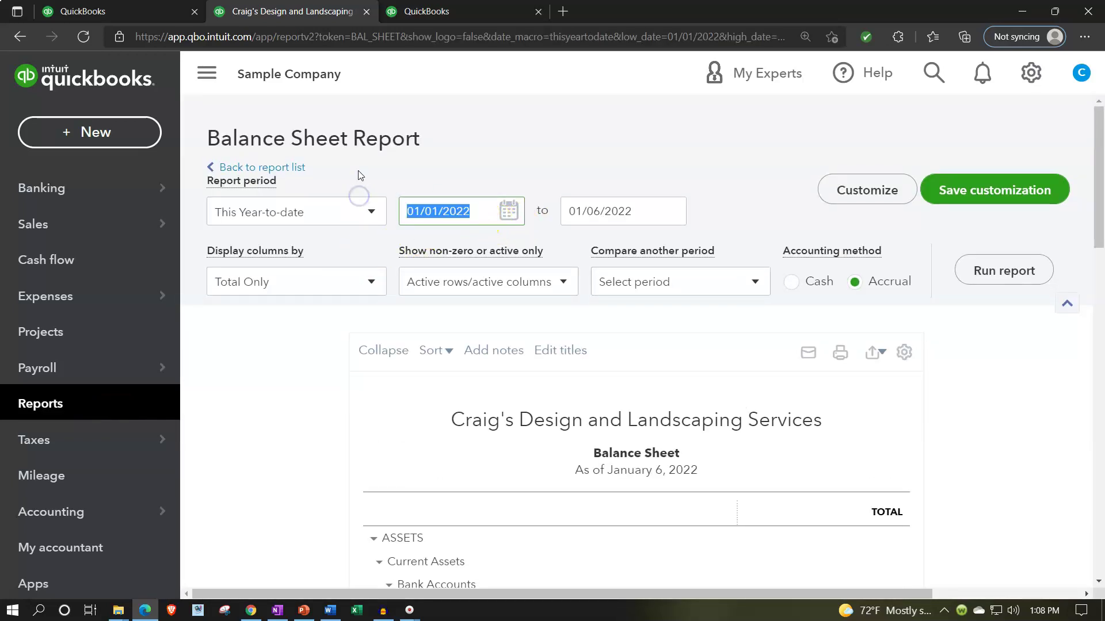
{"action": "type", "text": "01/01/2021"}
{"action": "key", "text": "Tab"}
{"action": "type", "text": "12/31/2021"}
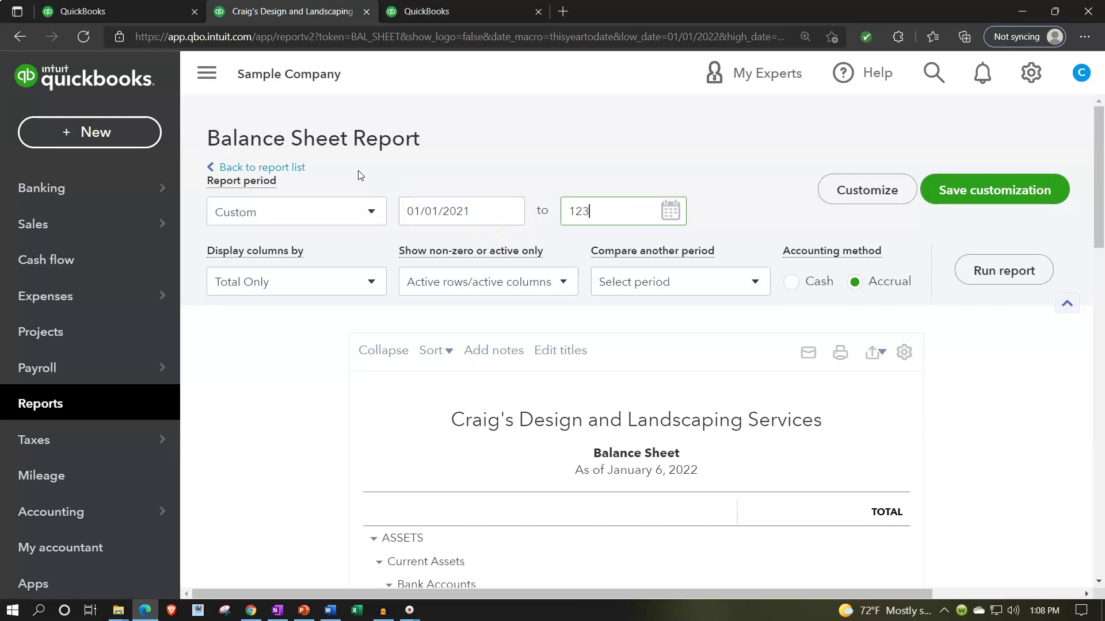
{"action": "left_click", "coordinate": [998, 259]}
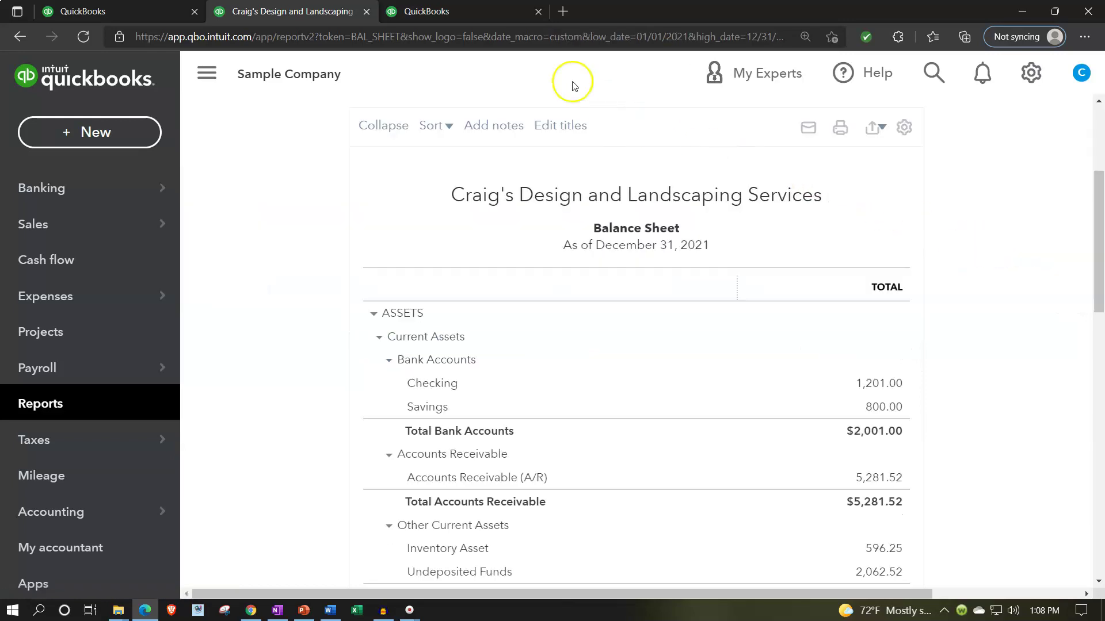
- Open the Profit and Loss report from the favorites in the third browser tab
{"action": "left_click", "coordinate": [457, 13]}
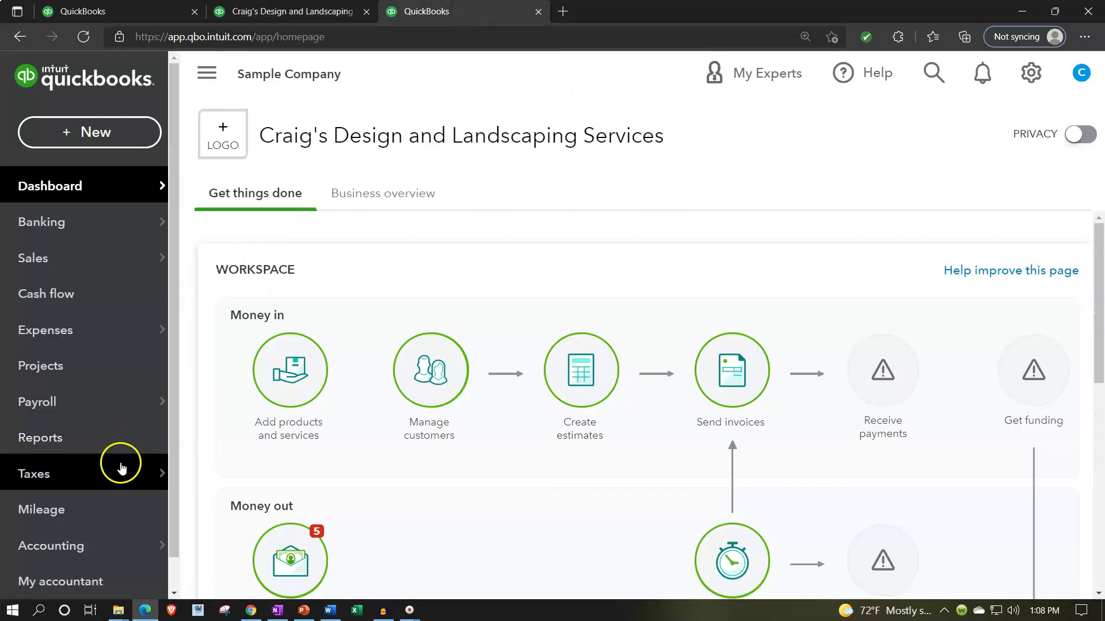
{"action": "mouse_move", "coordinate": [120, 470]}
{"action": "left_click", "coordinate": [82, 447]}
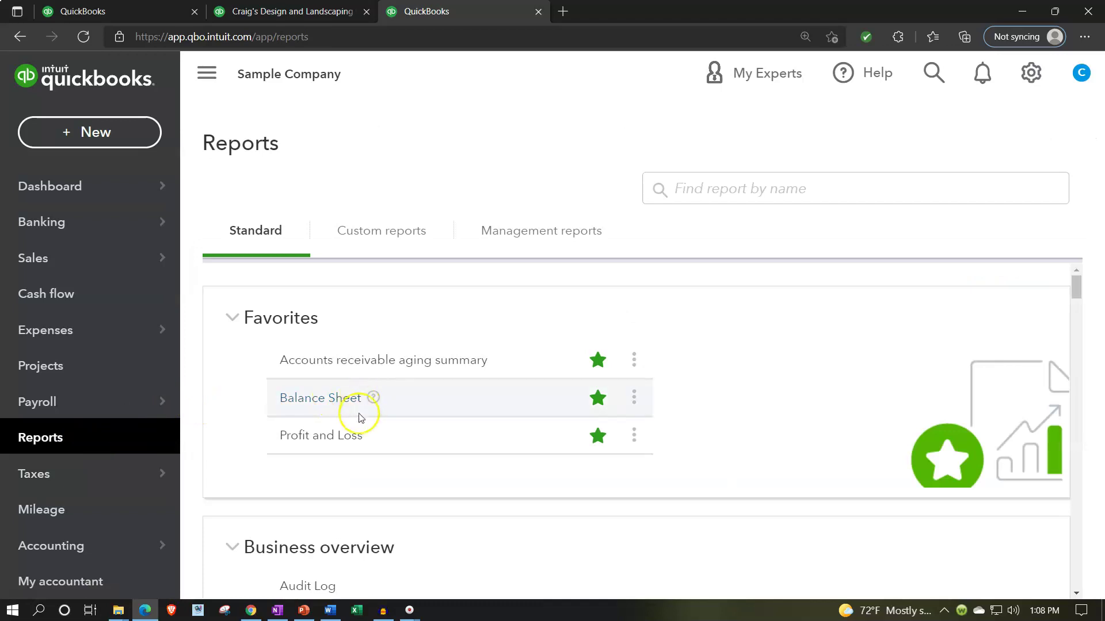
{"action": "left_click", "coordinate": [333, 438]}
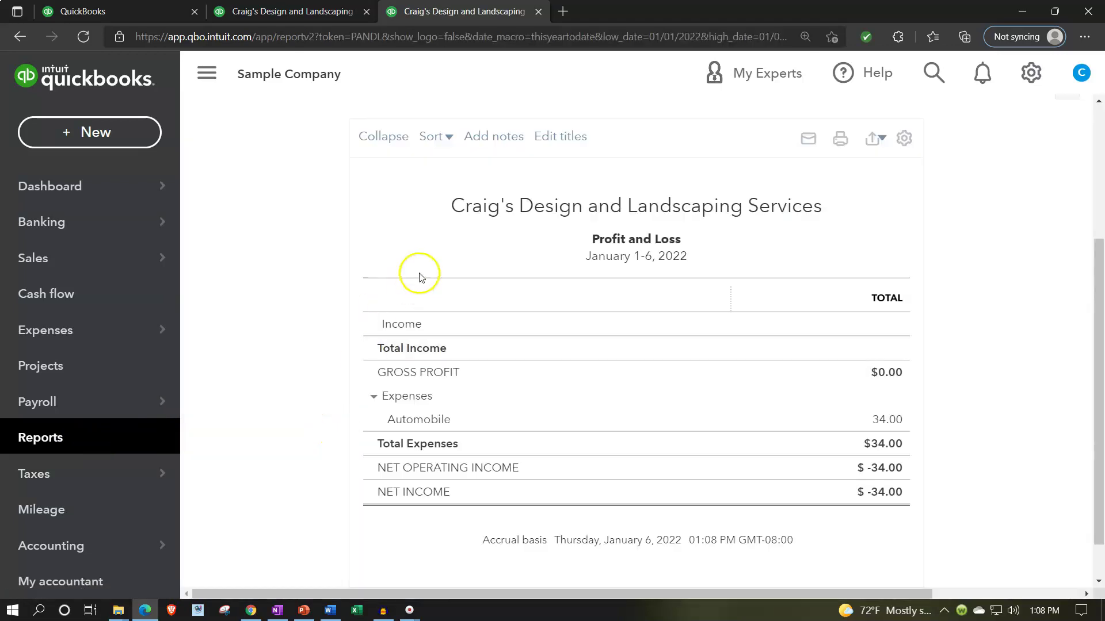
- Run the Profit and Loss report for the period 01/01/2021 to 12/31/2021
{"action": "left_click_drag", "start_coordinate": [483, 212], "coordinate": [392, 196]}
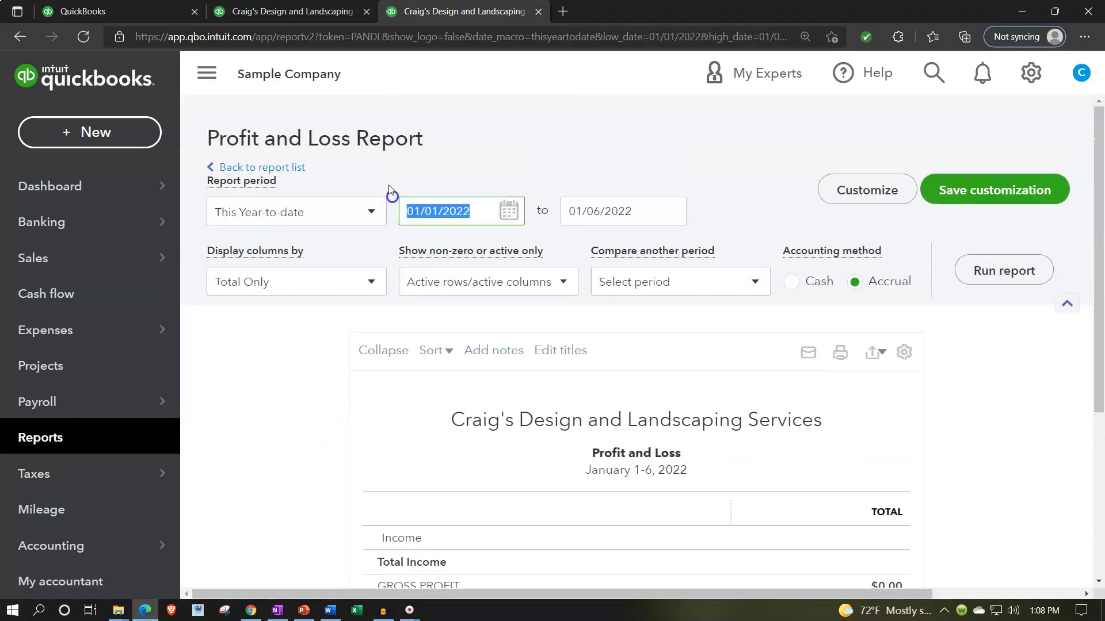
{"action": "type", "text": "01/01/2021"}
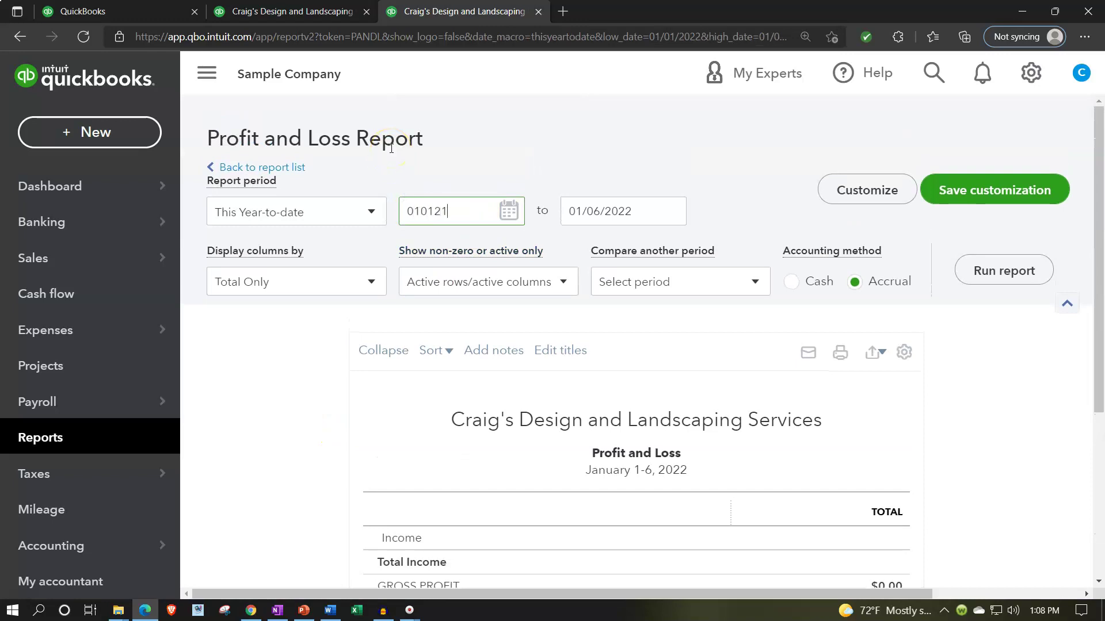
{"action": "key", "text": "Tab"}
{"action": "type", "text": "12/31/2021"}
{"action": "key", "text": "Tab"}
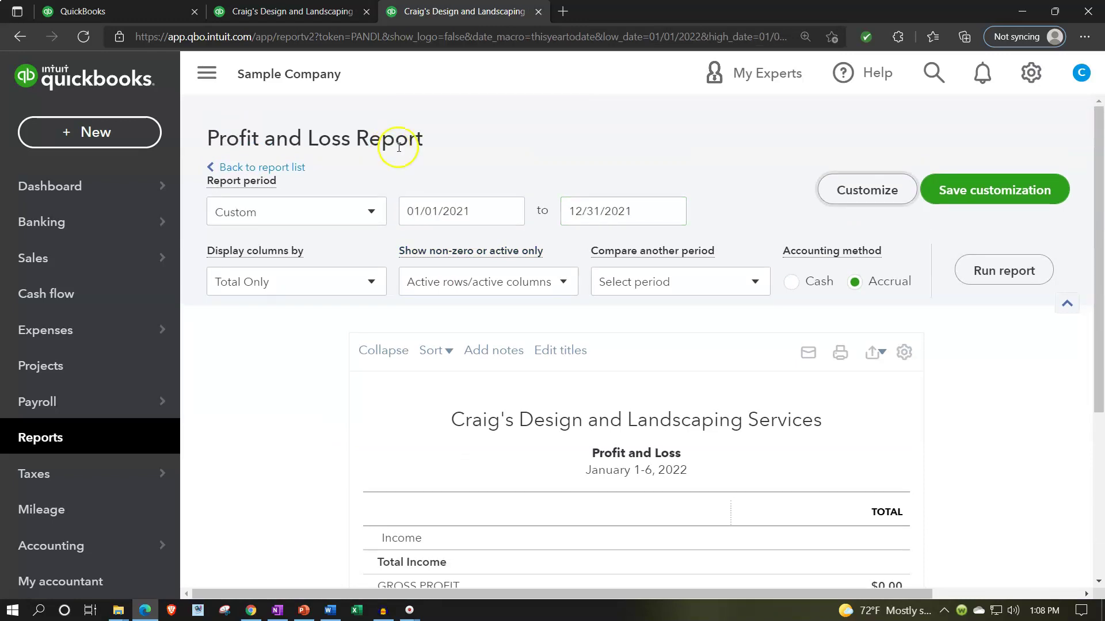
{"action": "left_click", "coordinate": [1003, 270]}
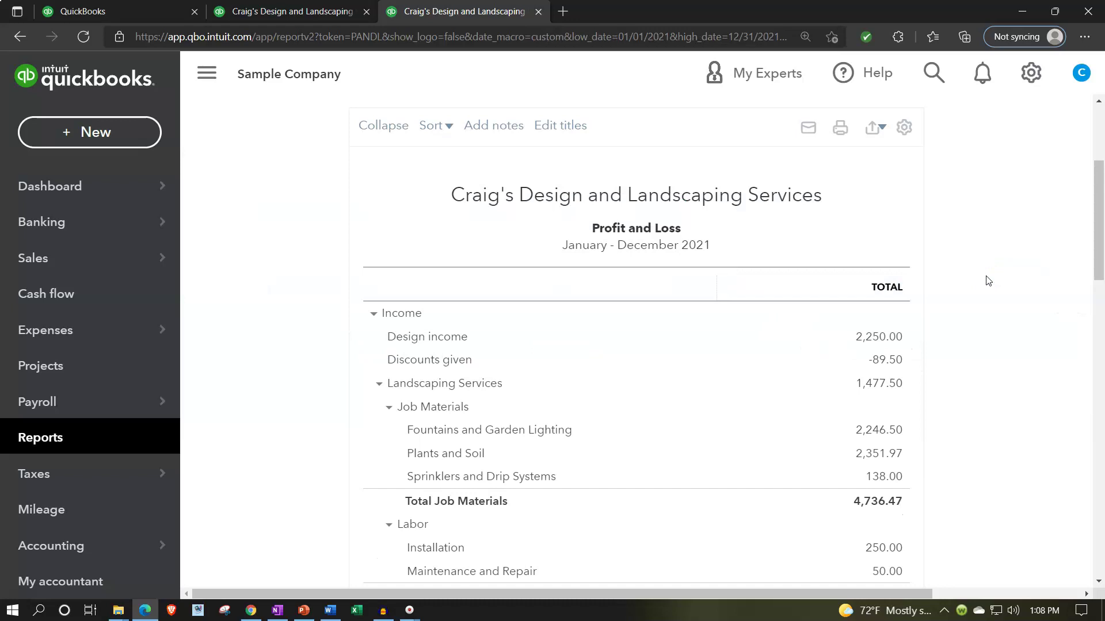
- Collapse the navigation sidebar in both the Profit and Loss and the Balance Sheet tabs
{"action": "left_click", "coordinate": [208, 74]}
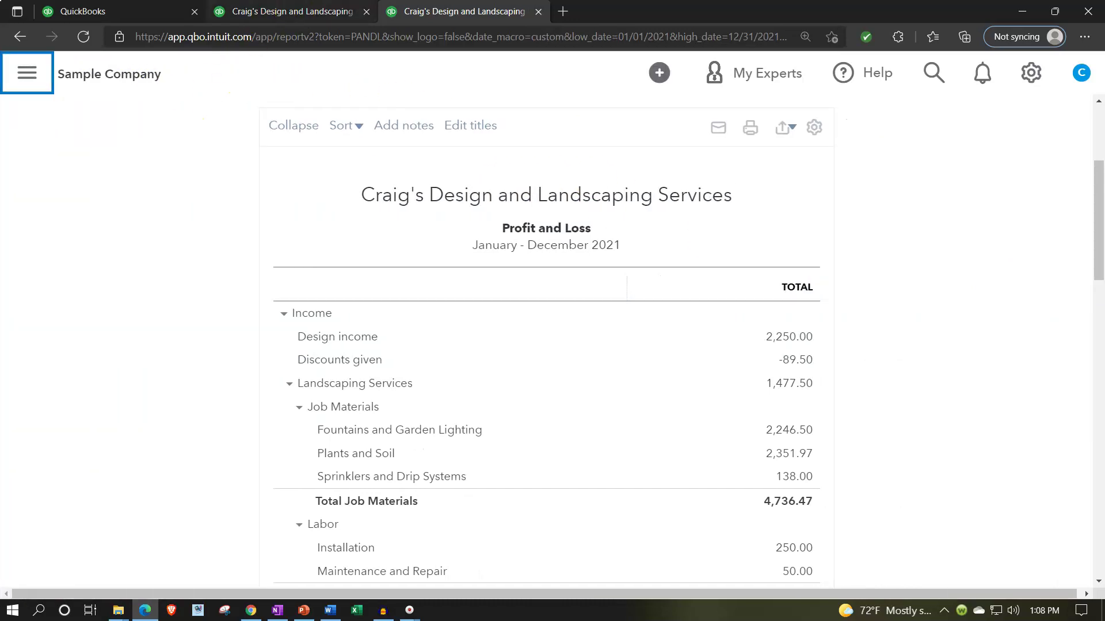
{"action": "key", "text": "ctrl+shift+Tab"}
{"action": "left_click", "coordinate": [208, 73]}
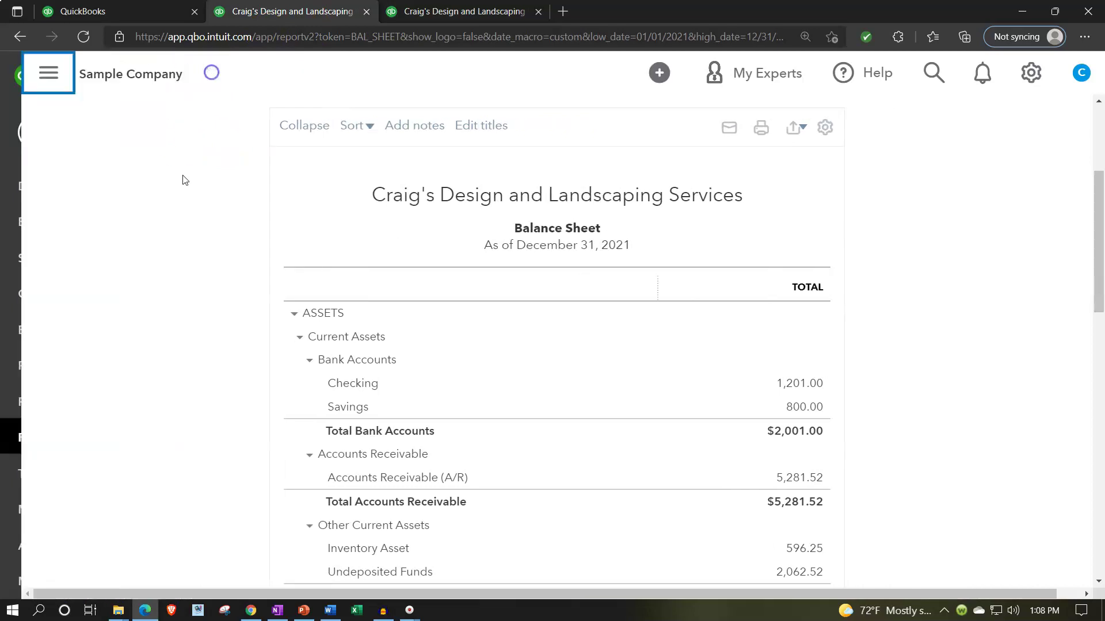
- Set the Balance Sheet page zoom to 150% and bring its current assets into view
{"action": "key", "text": "ctrl+plus"}
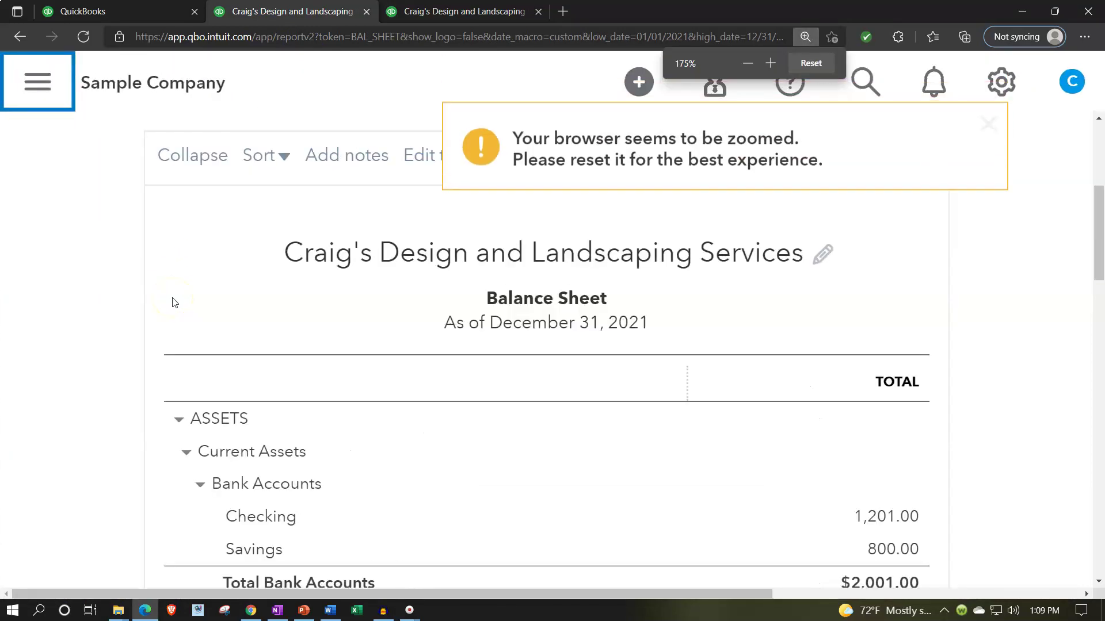
{"action": "key", "text": "ctrl+minus"}
{"action": "scroll", "coordinate": [108, 334], "scroll_direction": "down", "scroll_amount": 2}
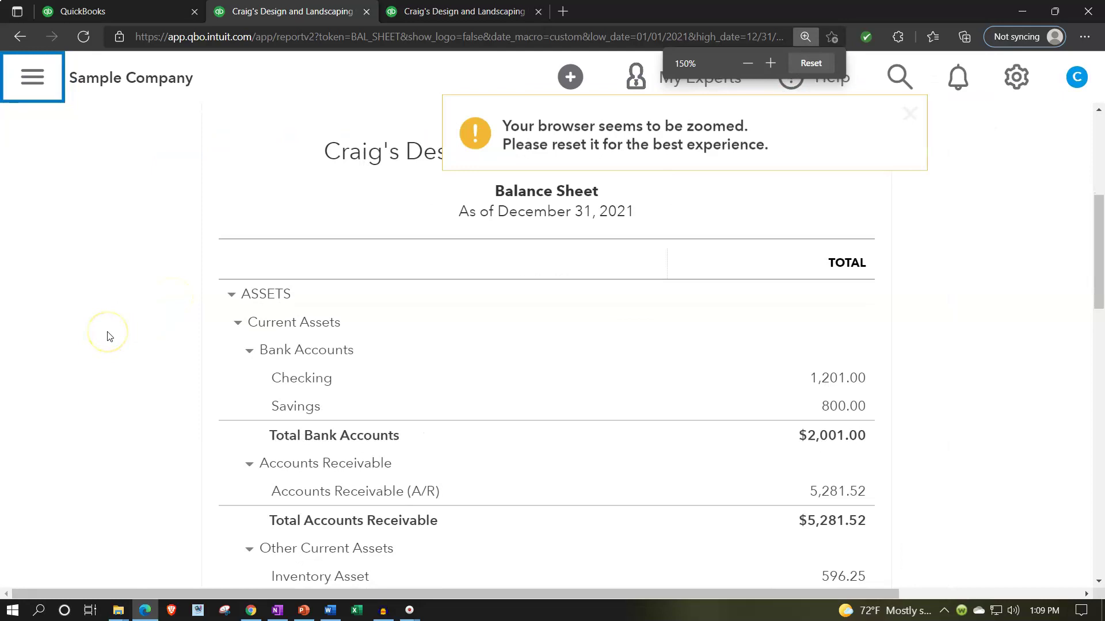
{"action": "scroll", "coordinate": [108, 335], "scroll_direction": "down", "scroll_amount": 1}
{"action": "left_click", "coordinate": [113, 336]}
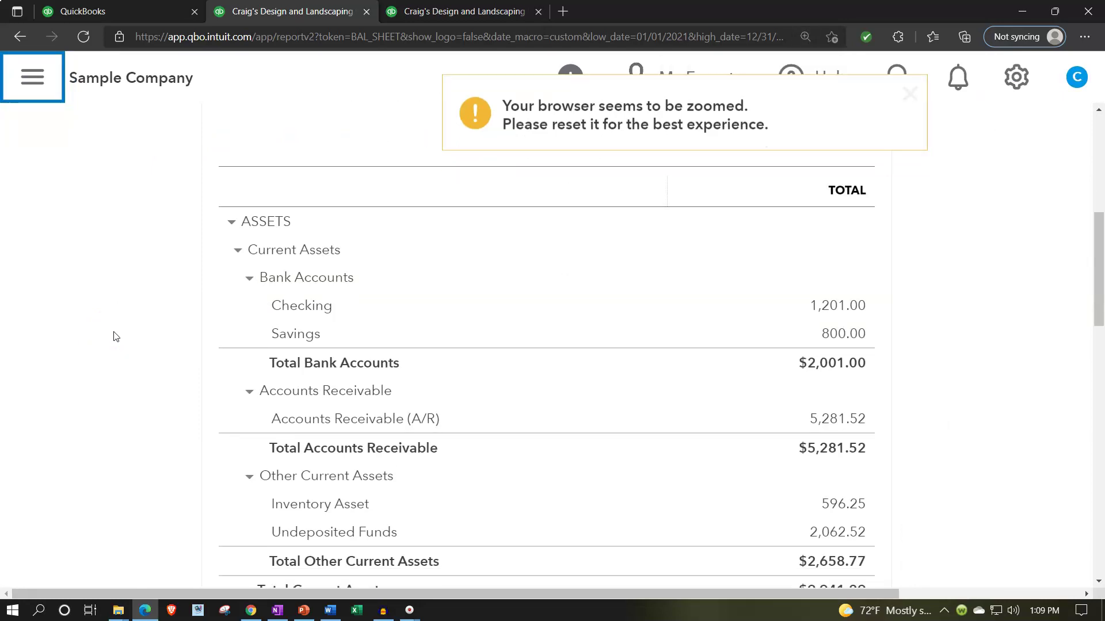
- Open the transaction report behind the Balance Sheet's Accounts Receivable (A/R) amount and reduce the page zoom to fit more columns
{"action": "scroll", "coordinate": [114, 336], "scroll_direction": "down", "scroll_amount": 2}
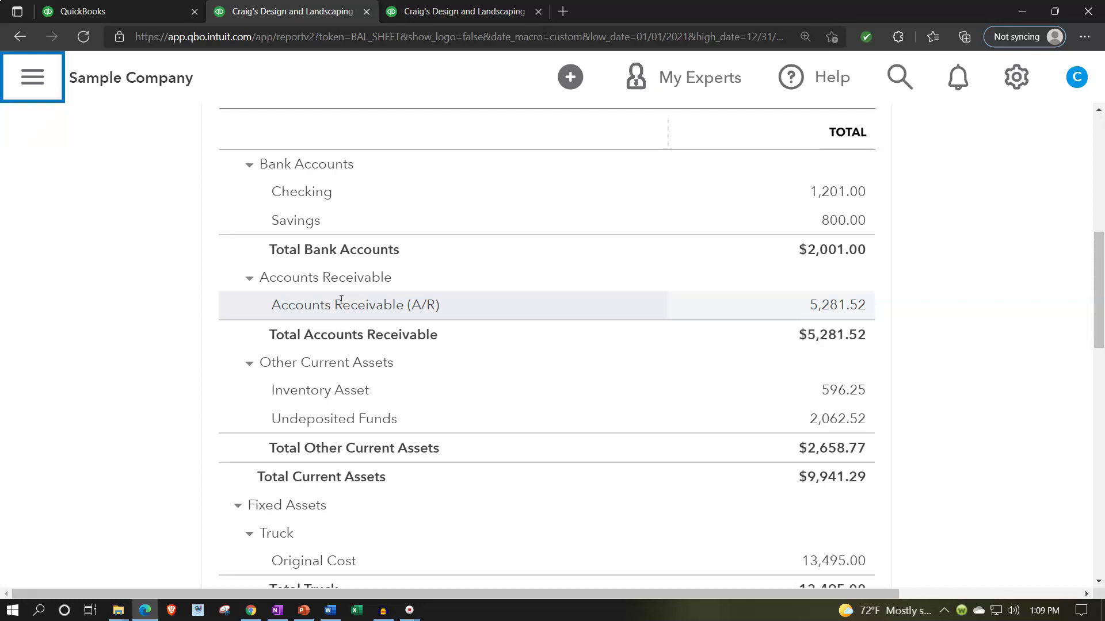
{"action": "left_click", "coordinate": [837, 305]}
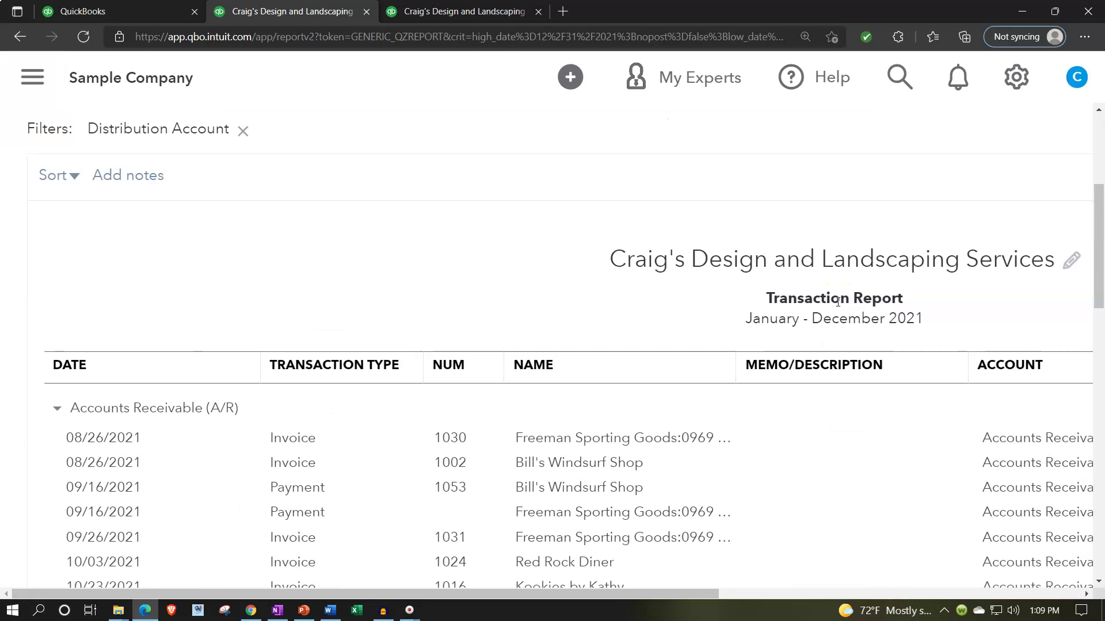
{"action": "key", "text": "ctrl+minus"}
{"action": "key", "text": "ctrl+minus"}
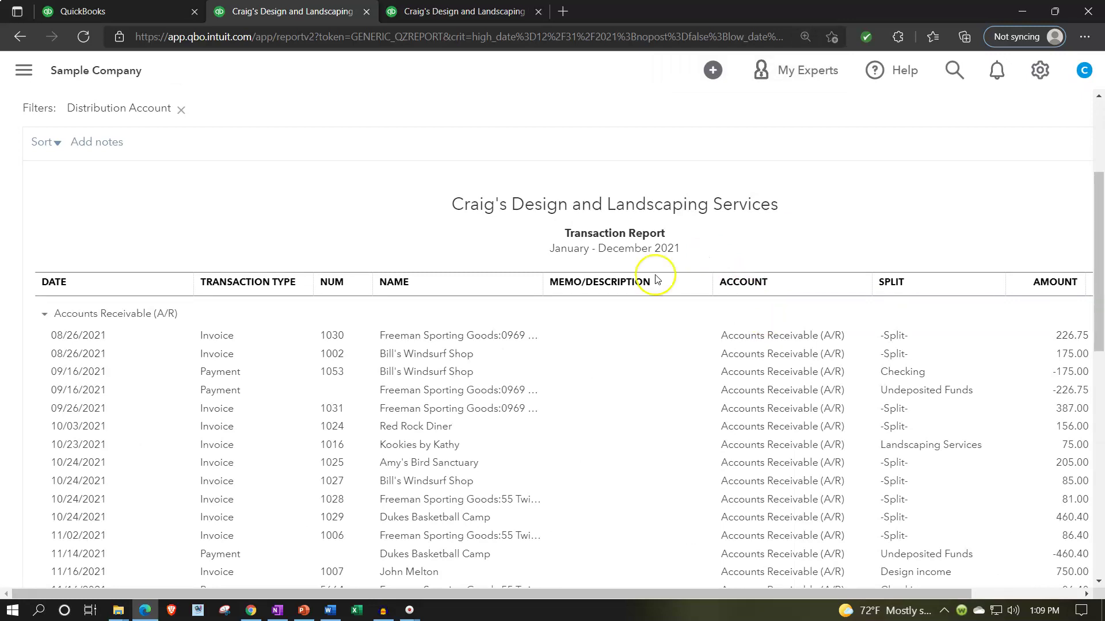
- Open the 08/26/2021 Freeman Sporting Goods invoice from the Accounts Receivable transactions and reduce the page zoom one level
{"action": "left_click", "coordinate": [202, 346]}
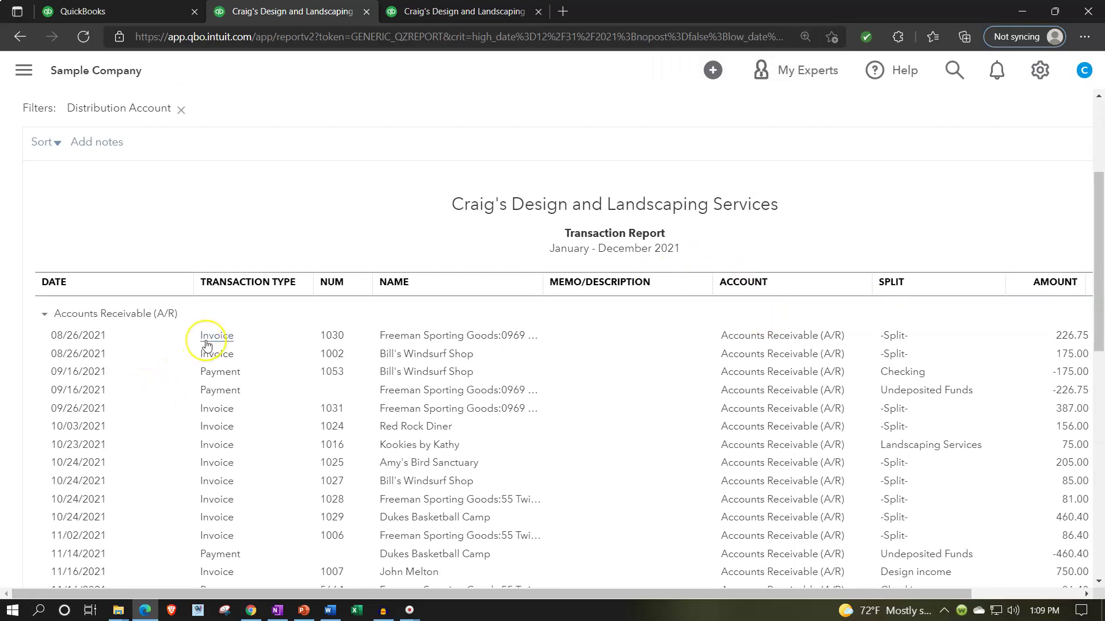
{"action": "left_click", "coordinate": [221, 375]}
{"action": "left_click", "coordinate": [220, 339]}
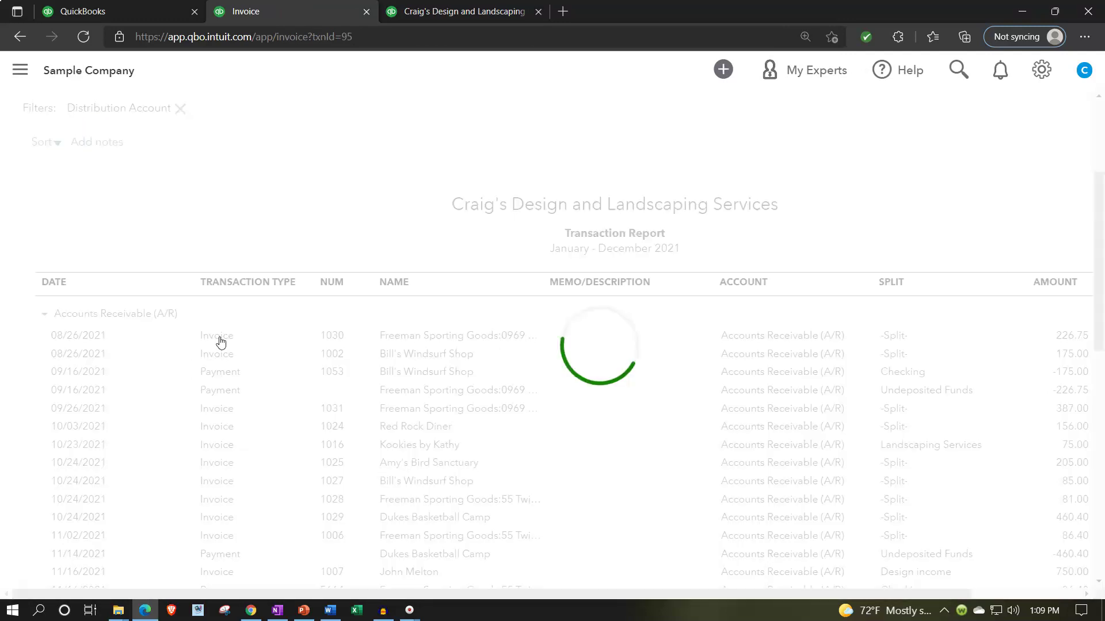
{"action": "scroll", "coordinate": [221, 341], "scroll_direction": "down", "scroll_amount": 3}
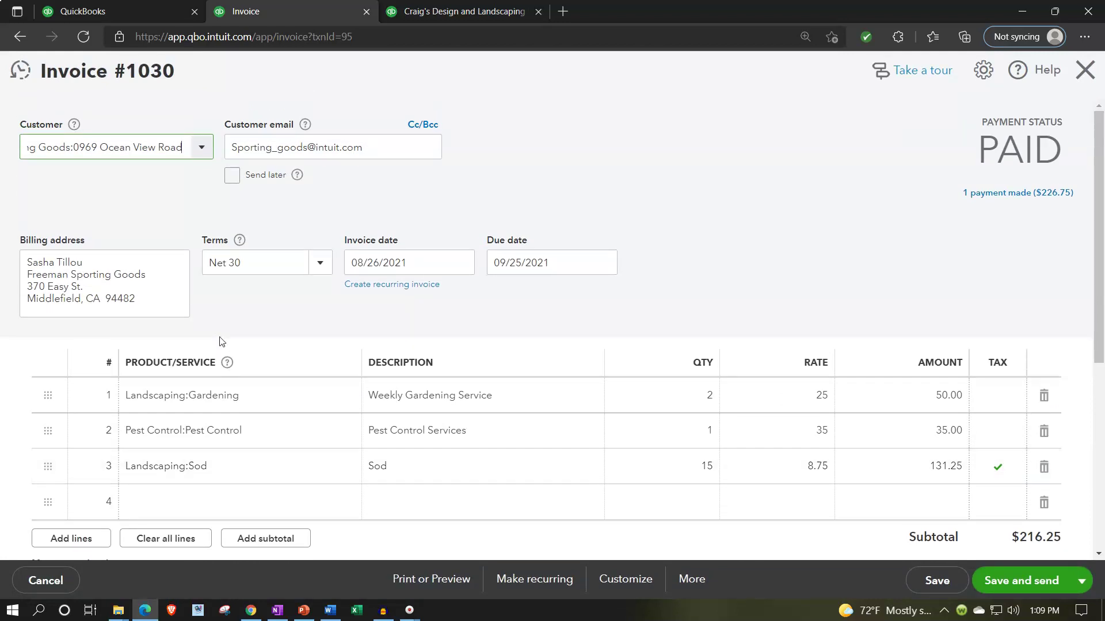
{"action": "key", "text": "ctrl+minus"}
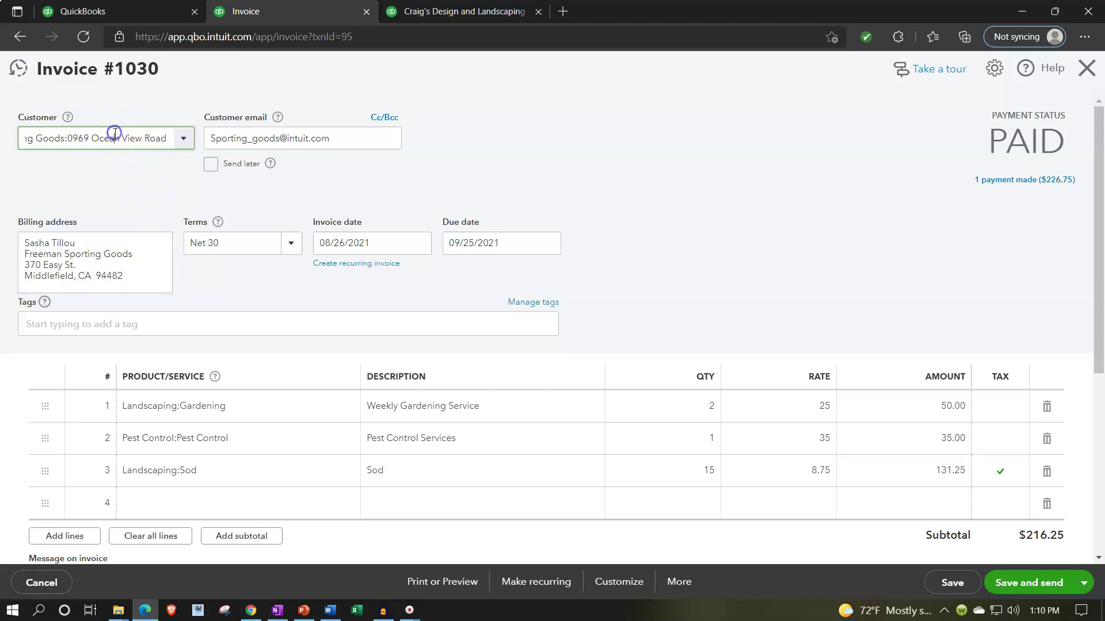
- Review the invoice's header fields: customer, customer email, billing address, terms and invoice date, without changing them
{"action": "key", "text": "Tab"}
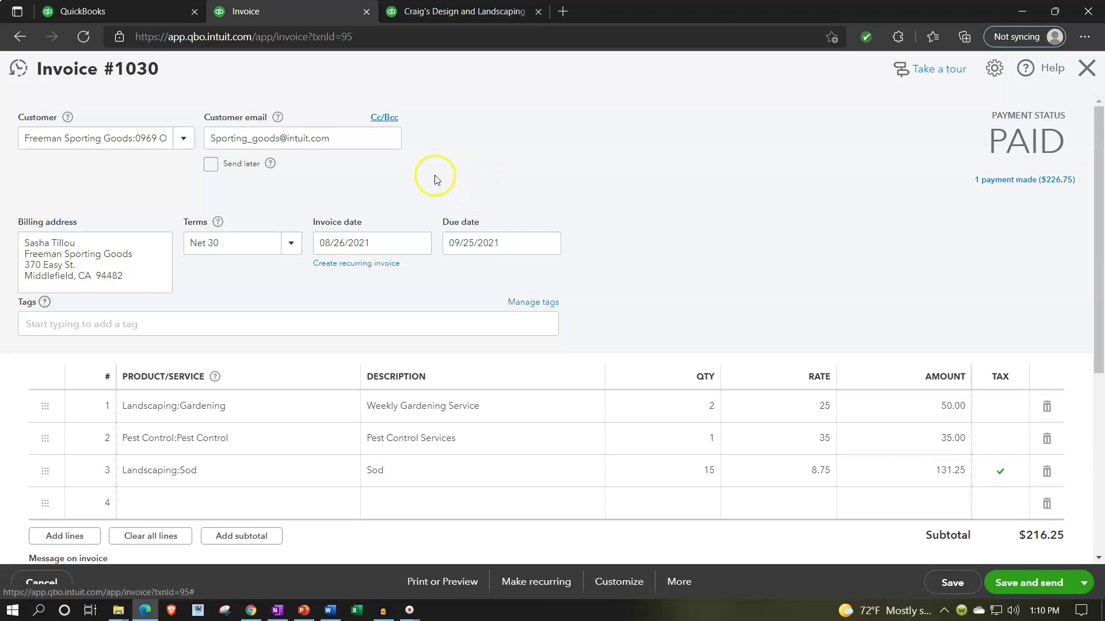
{"action": "left_click", "coordinate": [366, 139]}
{"action": "left_click", "coordinate": [365, 139]}
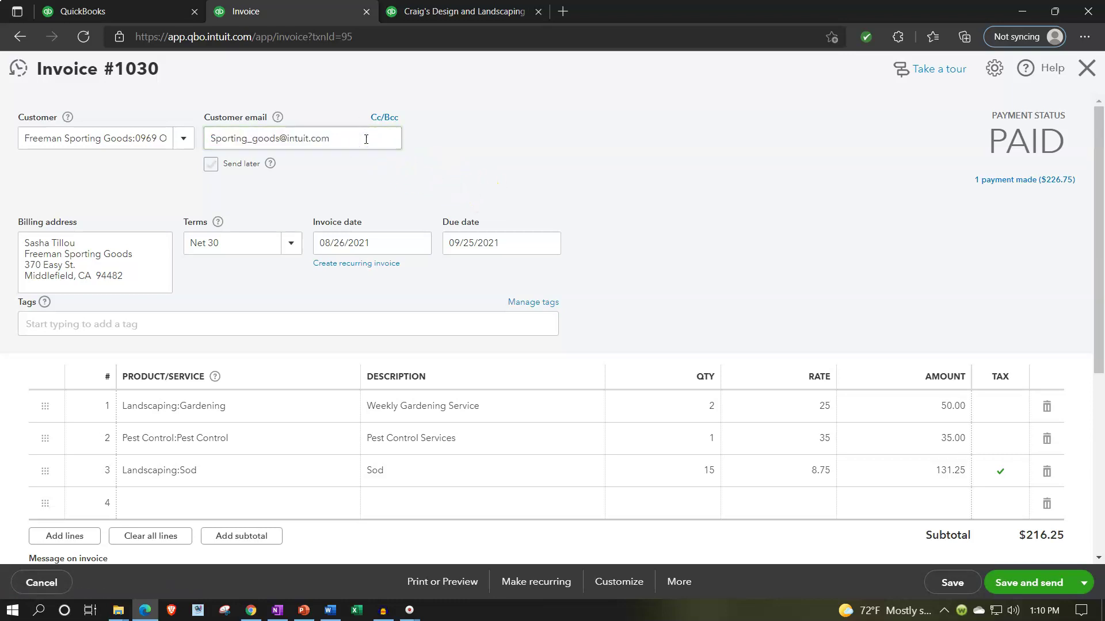
{"action": "left_click", "coordinate": [119, 251]}
{"action": "key", "text": "Tab"}
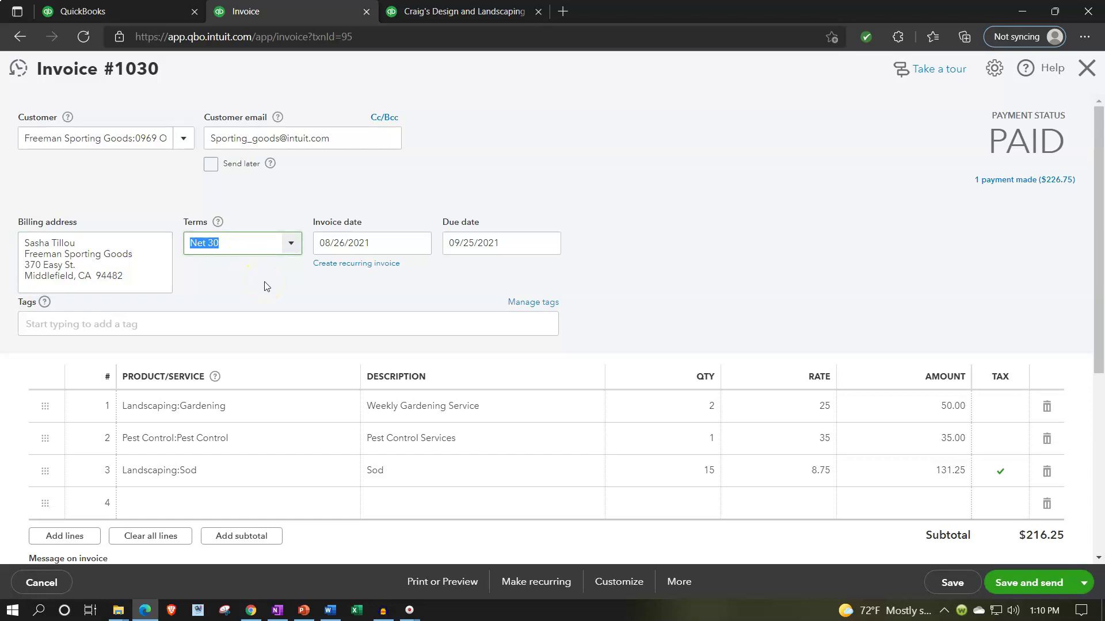
{"action": "key", "text": "Tab"}
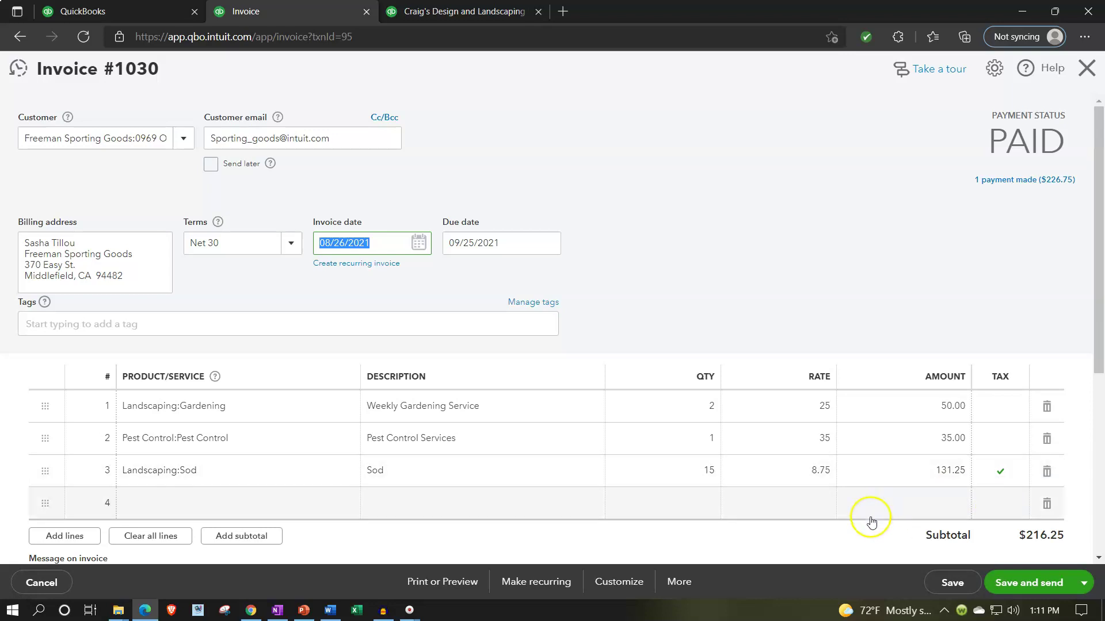
- Examine the invoice's product and service lines, quantities, rates, taxable item, sales tax and totals
{"action": "scroll", "coordinate": [868, 520], "scroll_direction": "down", "scroll_amount": 1}
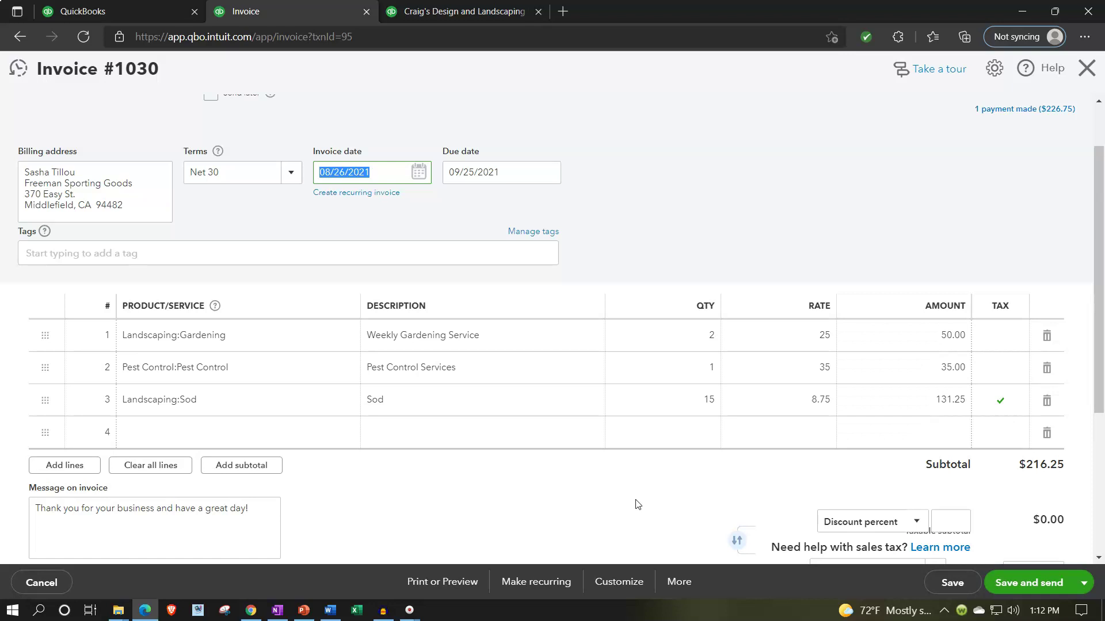
{"action": "scroll", "coordinate": [636, 504], "scroll_direction": "down", "scroll_amount": 1}
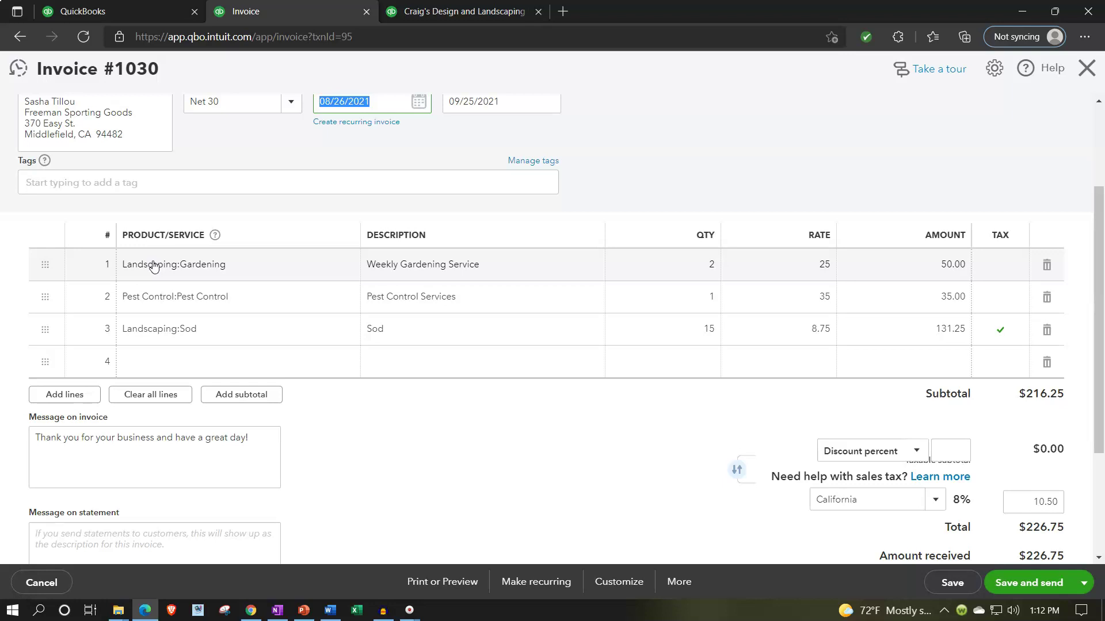
{"action": "left_click", "coordinate": [555, 455]}
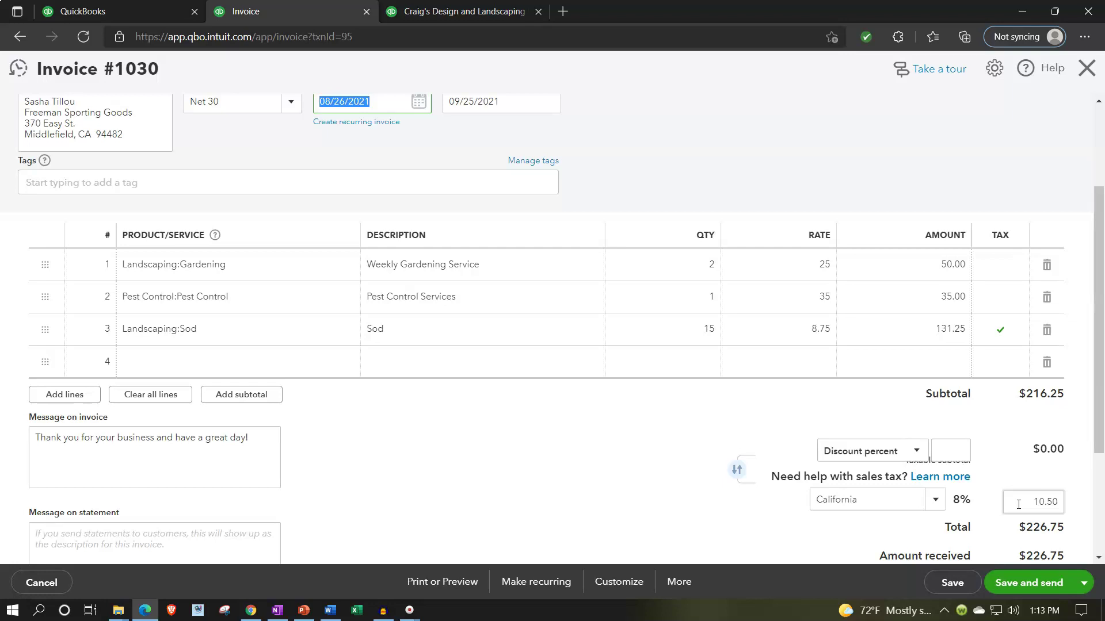
{"action": "left_click", "coordinate": [993, 530]}
{"action": "left_click", "coordinate": [998, 521]}
{"action": "left_click", "coordinate": [999, 522]}
{"action": "left_click", "coordinate": [1002, 422]}
{"action": "left_click", "coordinate": [1005, 411]}
{"action": "left_click", "coordinate": [1021, 479]}
{"action": "left_click", "coordinate": [1037, 558]}
{"action": "left_click", "coordinate": [1038, 520]}
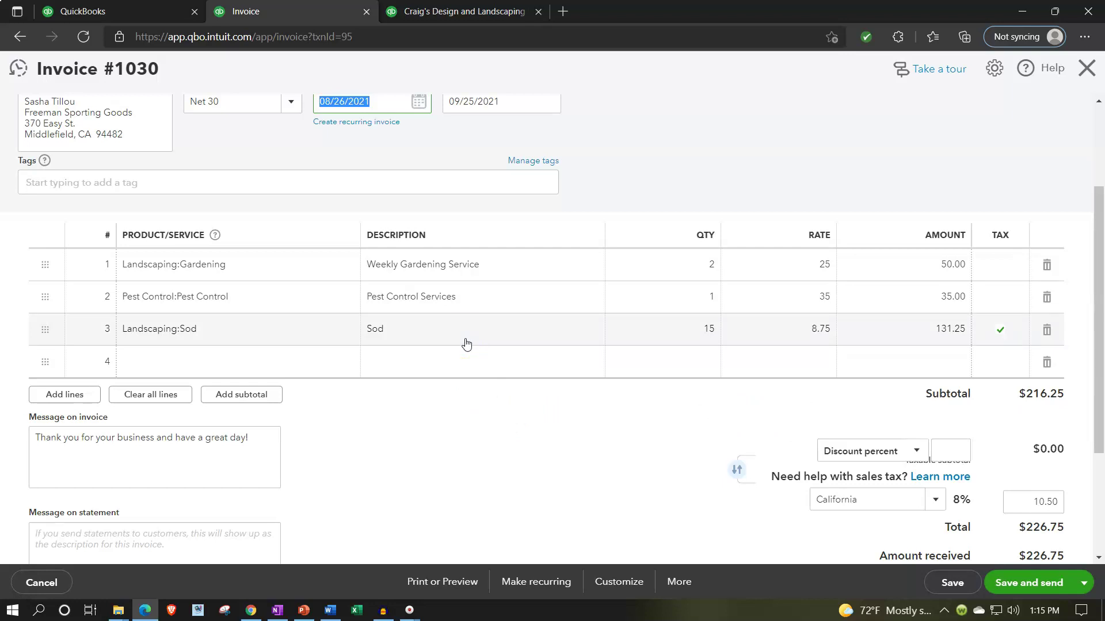
{"action": "left_click", "coordinate": [455, 448]}
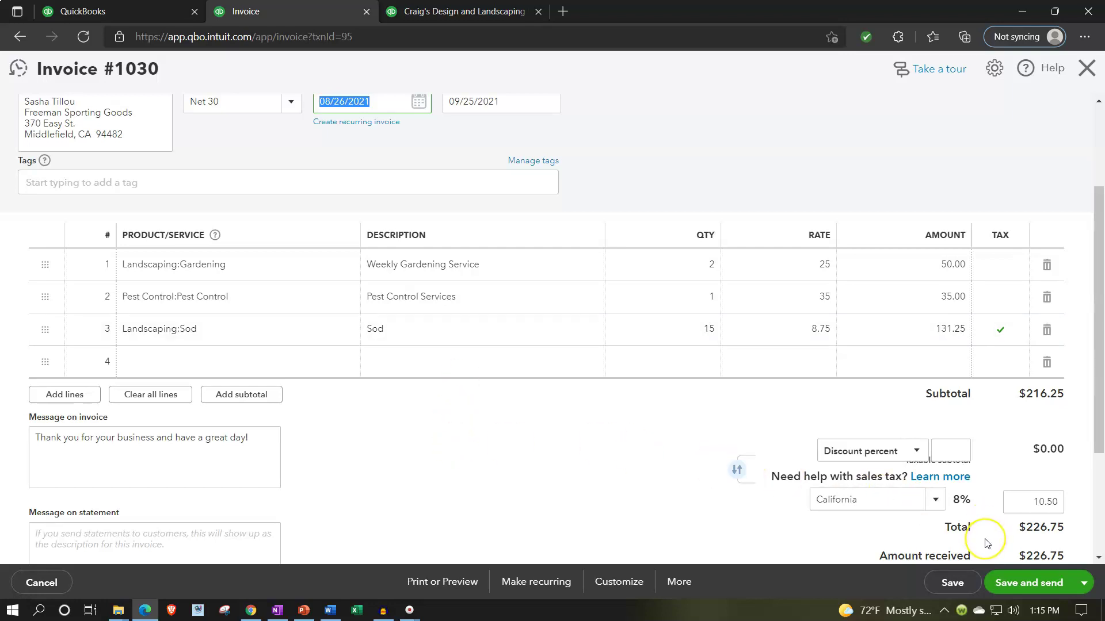
{"action": "scroll", "coordinate": [575, 510], "scroll_direction": "up", "scroll_amount": 3}
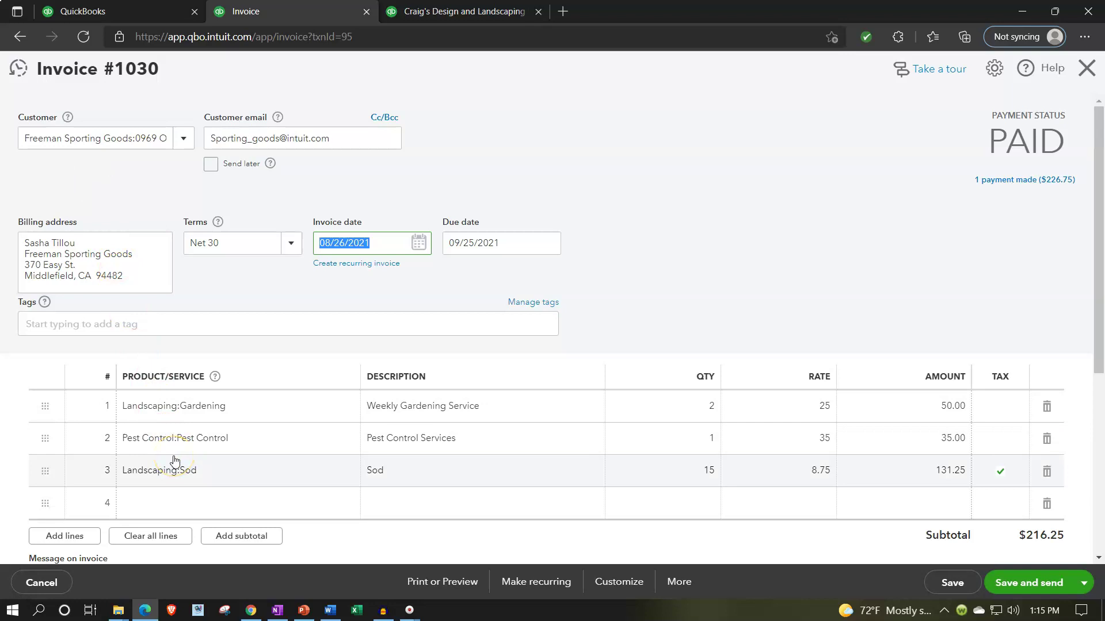
{"action": "scroll", "coordinate": [174, 460], "scroll_direction": "down", "scroll_amount": 1}
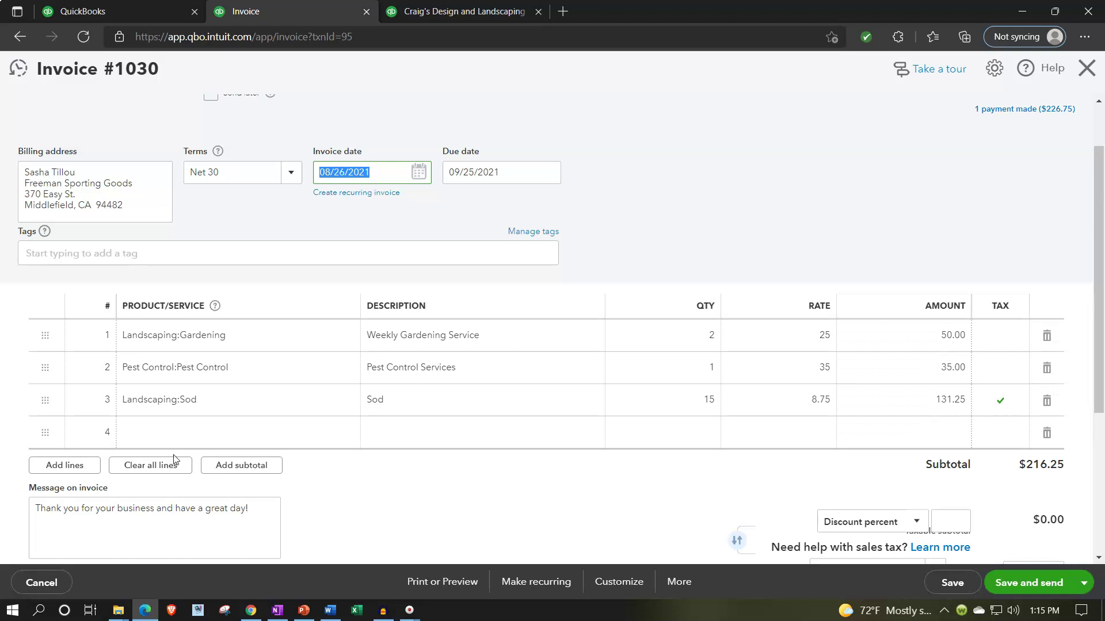
{"action": "scroll", "coordinate": [174, 460], "scroll_direction": "up", "scroll_amount": 1}
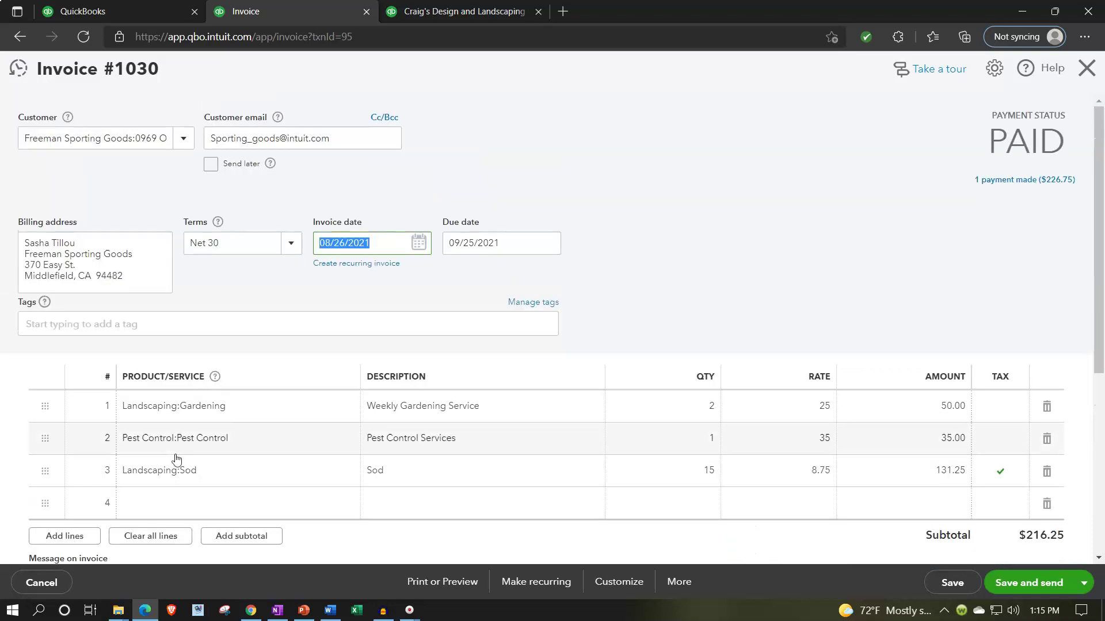
- Close the invoice without changes and return from the Accounts Receivable transaction report to the Balance Sheet
{"action": "left_click", "coordinate": [1086, 68]}
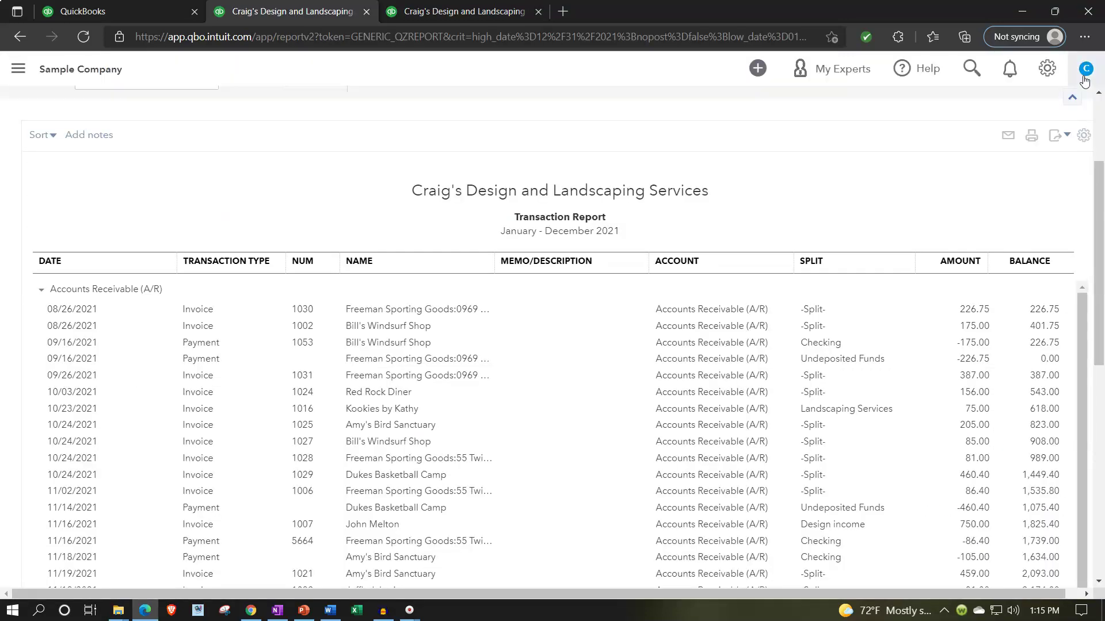
{"action": "scroll", "coordinate": [95, 397], "scroll_direction": "up", "scroll_amount": 3}
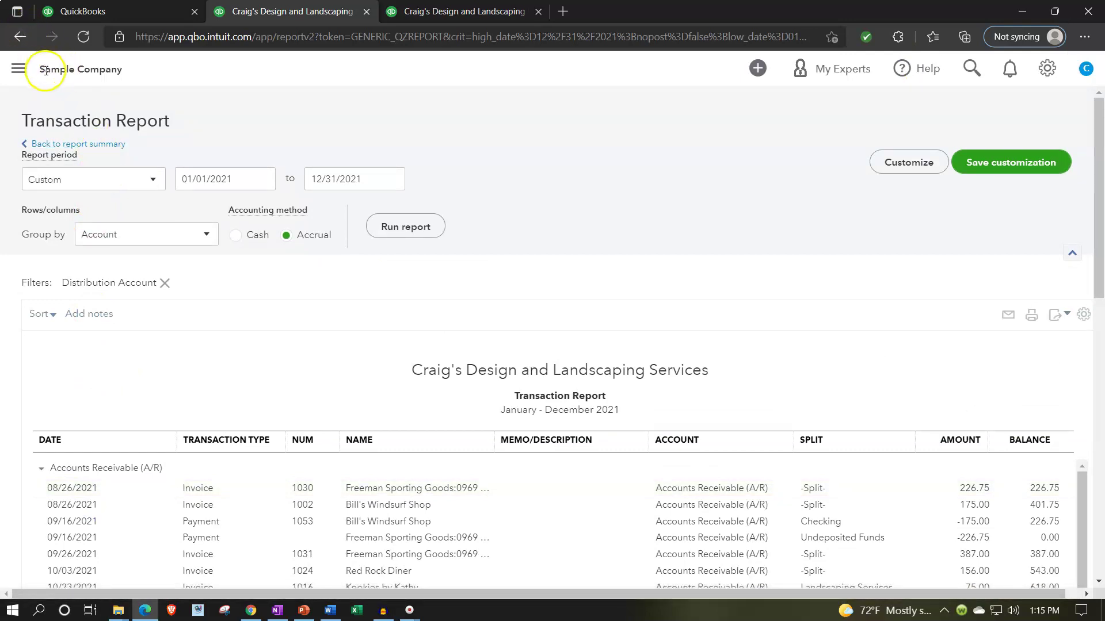
{"action": "left_click", "coordinate": [97, 144]}
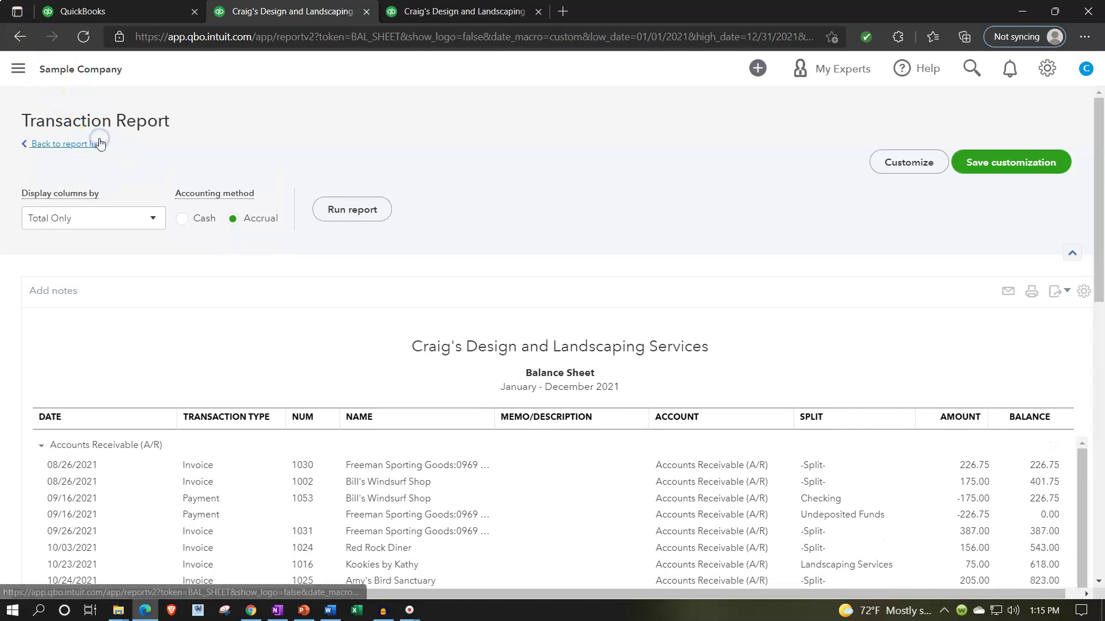
- Switch to the Profit and Loss report in the third browser tab and enlarge its income section for reading
{"action": "left_click", "coordinate": [430, 15]}
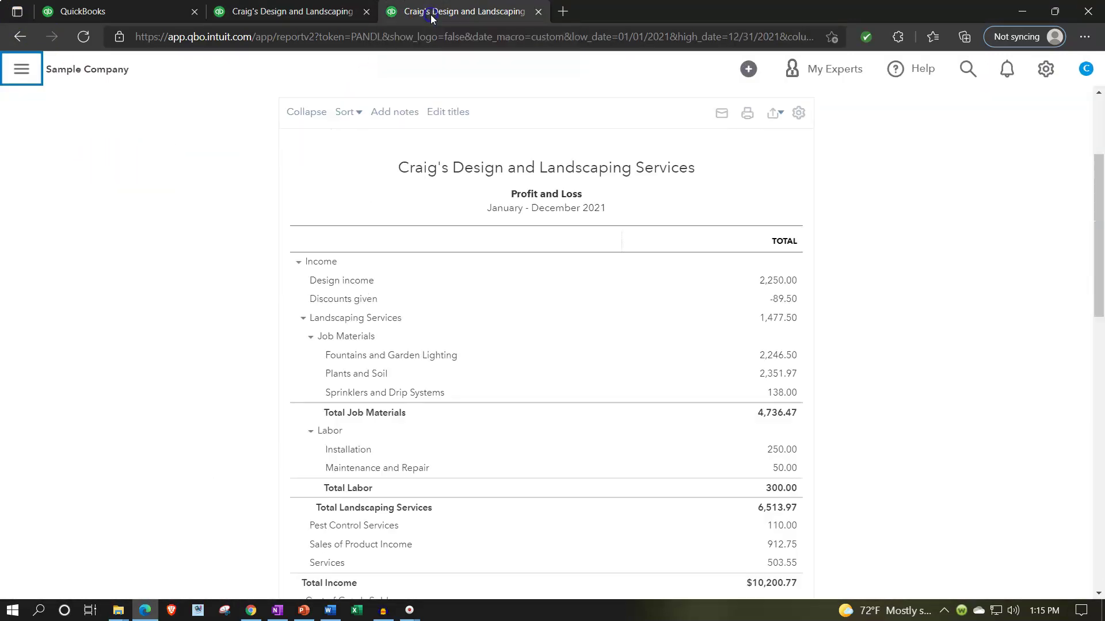
{"action": "key", "text": "ctrl+plus"}
{"action": "key", "text": "ctrl+plus"}
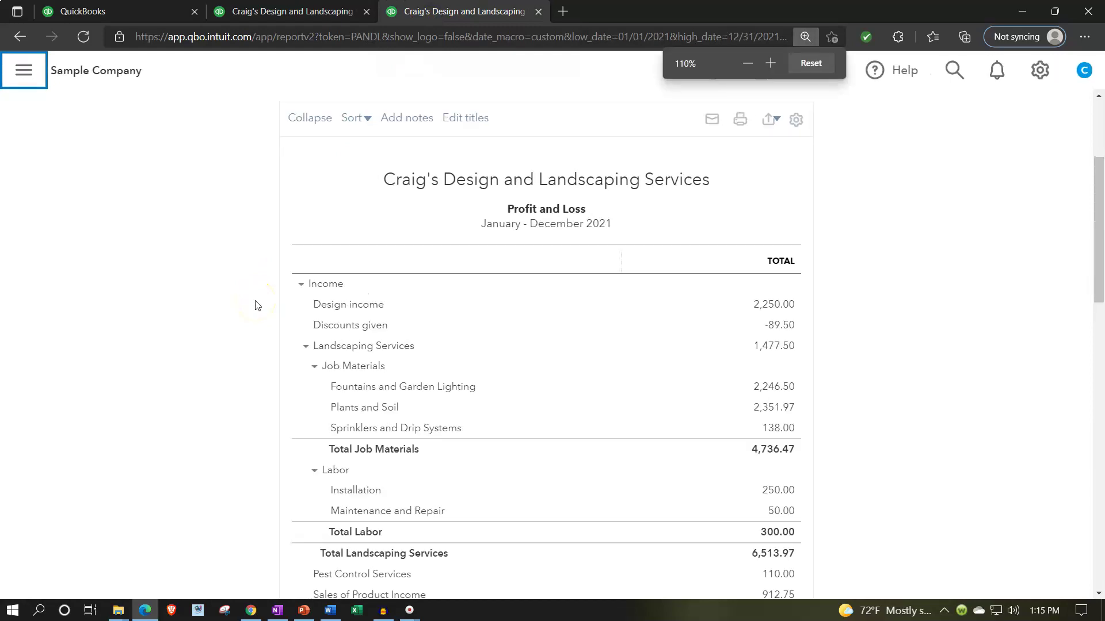
{"action": "scroll", "coordinate": [249, 305], "scroll_direction": "down", "scroll_amount": 2}
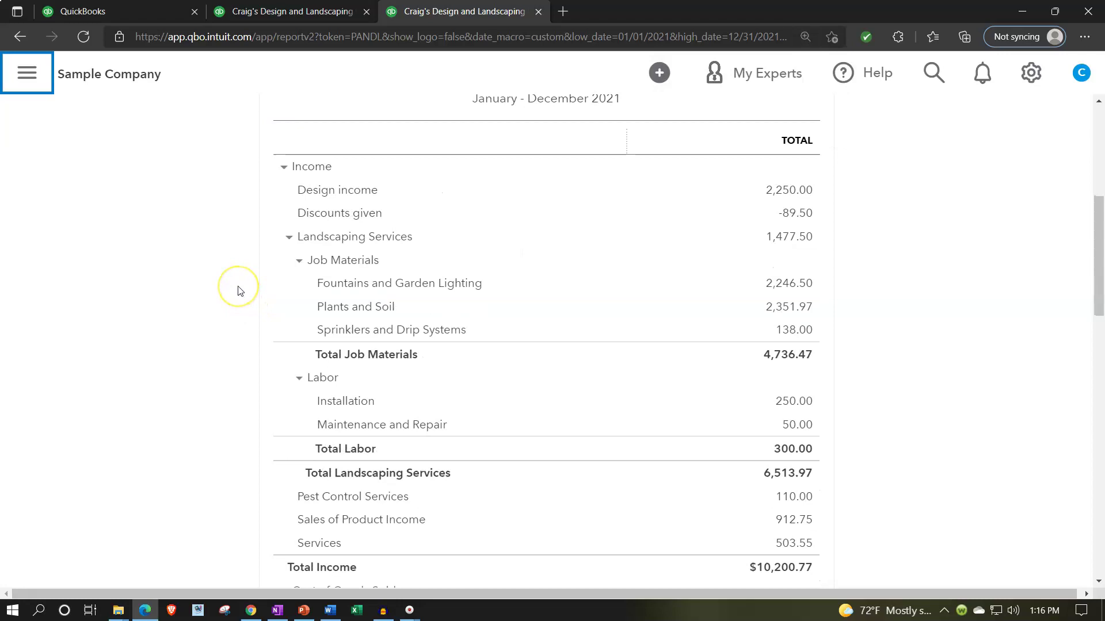
- Open the transaction report behind the Fountains and Garden Lighting income and reduce the page zoom by two levels
{"action": "left_click", "coordinate": [793, 288]}
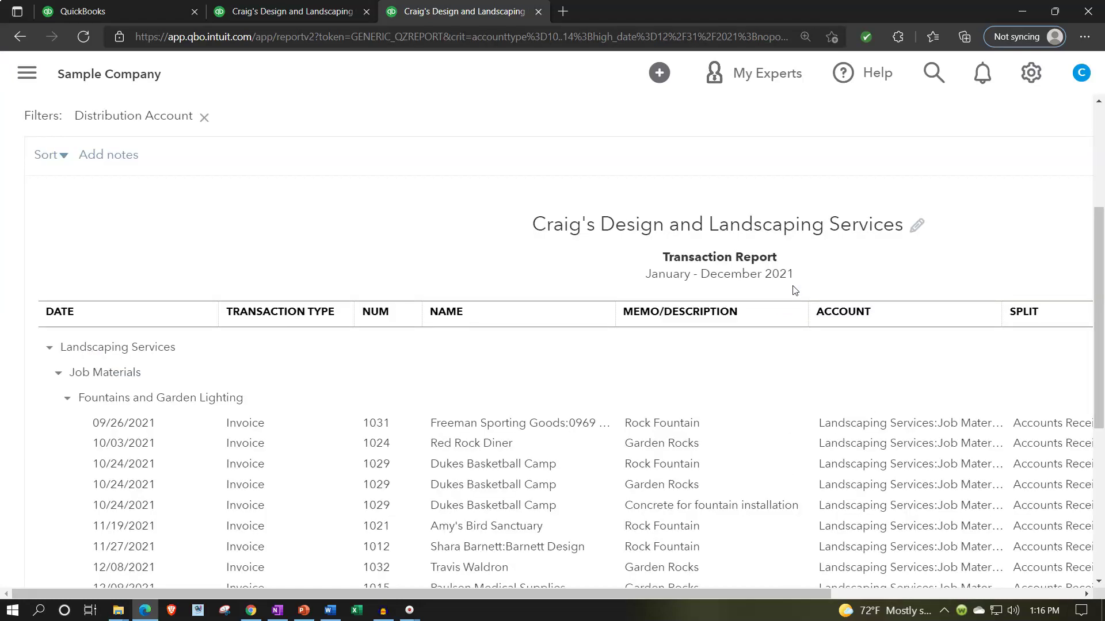
{"action": "left_click", "coordinate": [681, 324]}
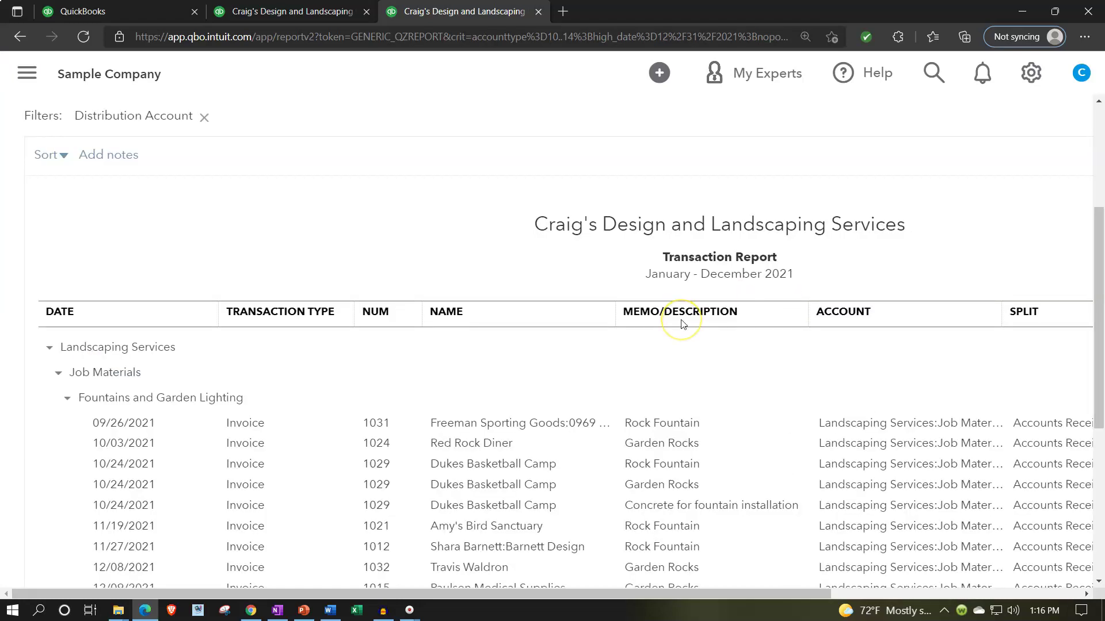
{"action": "key", "text": "ctrl+minus"}
{"action": "key", "text": "ctrl+minus"}
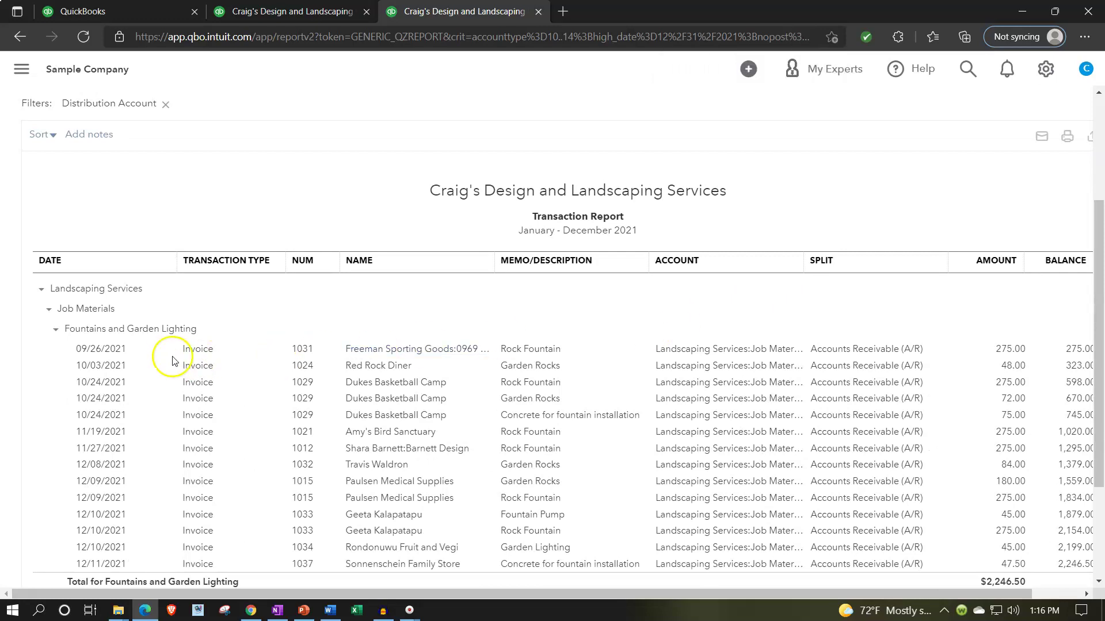
- Open the 09/26/2021 Freeman Sporting Goods invoice for the Rock Fountain and review its sales tax, total and amount received
{"action": "left_click", "coordinate": [1001, 350]}
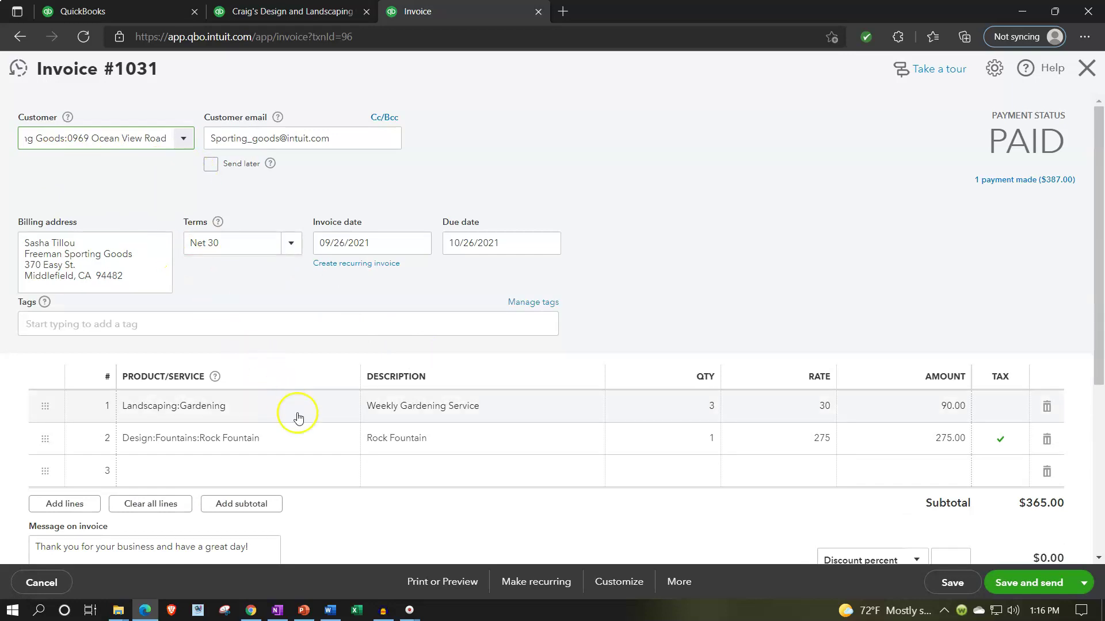
{"action": "scroll", "coordinate": [296, 420], "scroll_direction": "down", "scroll_amount": 1}
{"action": "scroll", "coordinate": [416, 508], "scroll_direction": "down", "scroll_amount": 2}
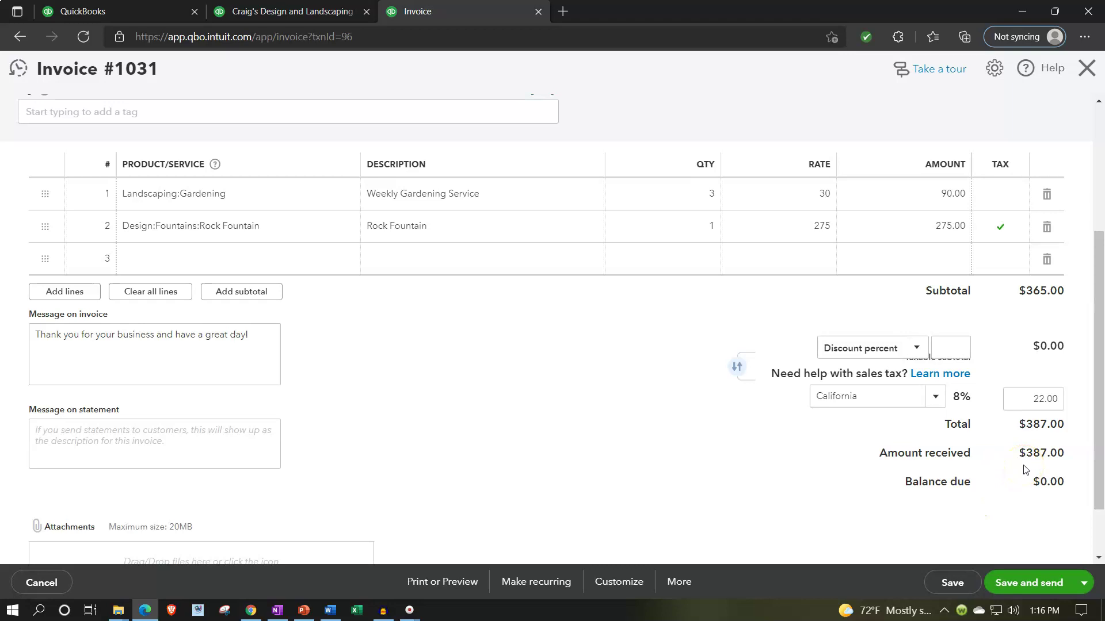
{"action": "scroll", "coordinate": [1023, 469], "scroll_direction": "up", "scroll_amount": 1}
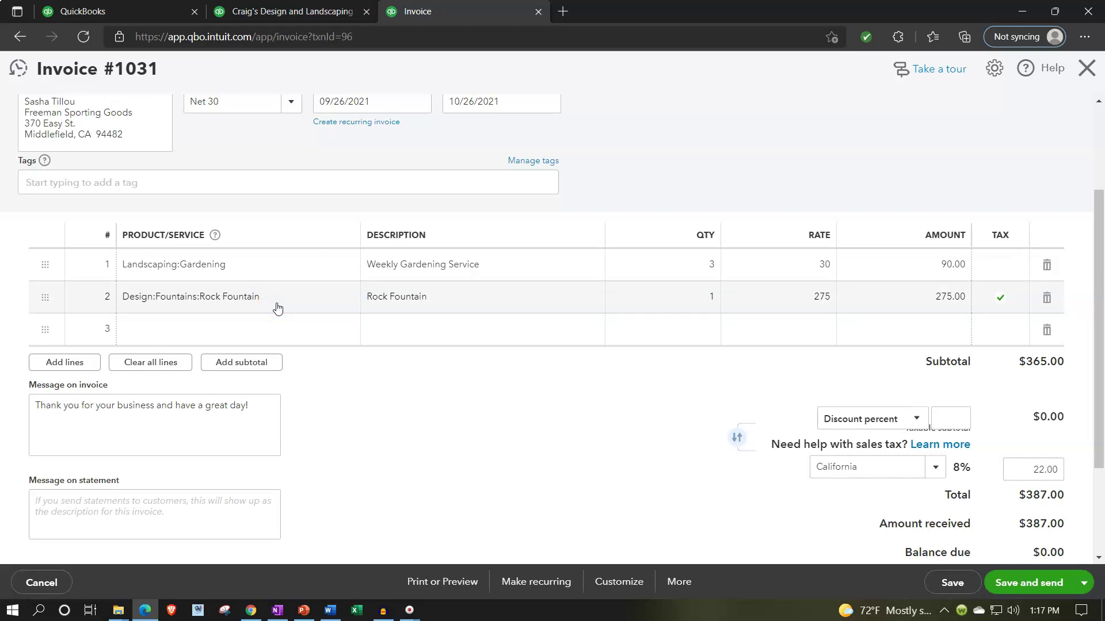
- Compare the invoice's Rock Fountain line amount with its subtotal, and close the invoice without changes
{"action": "left_click", "coordinate": [337, 383]}
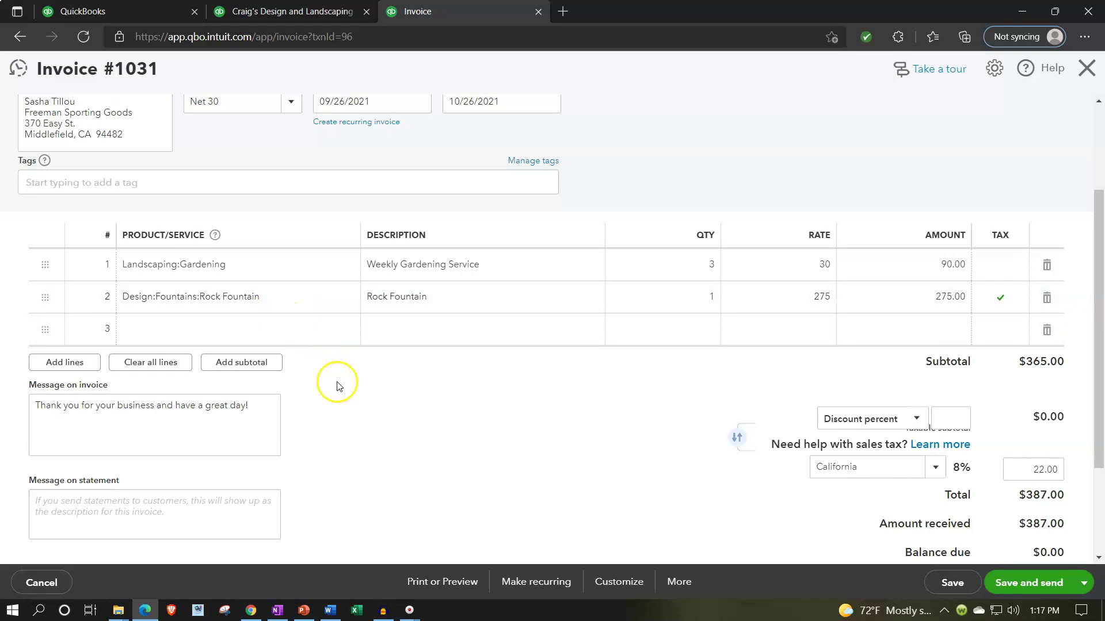
{"action": "left_click", "coordinate": [915, 312]}
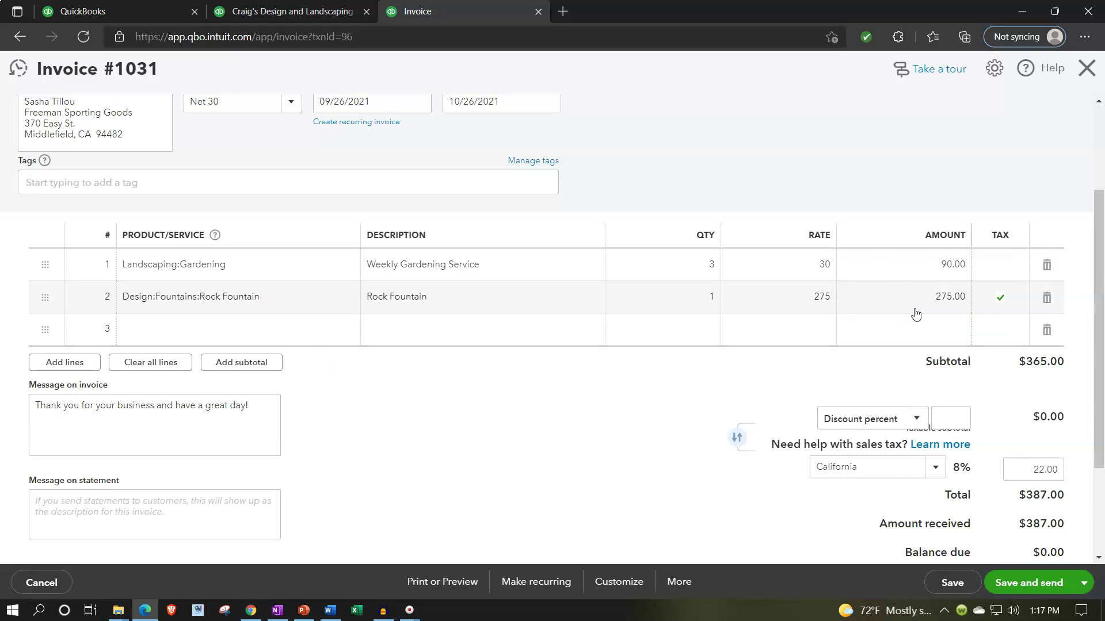
{"action": "left_click", "coordinate": [1023, 367]}
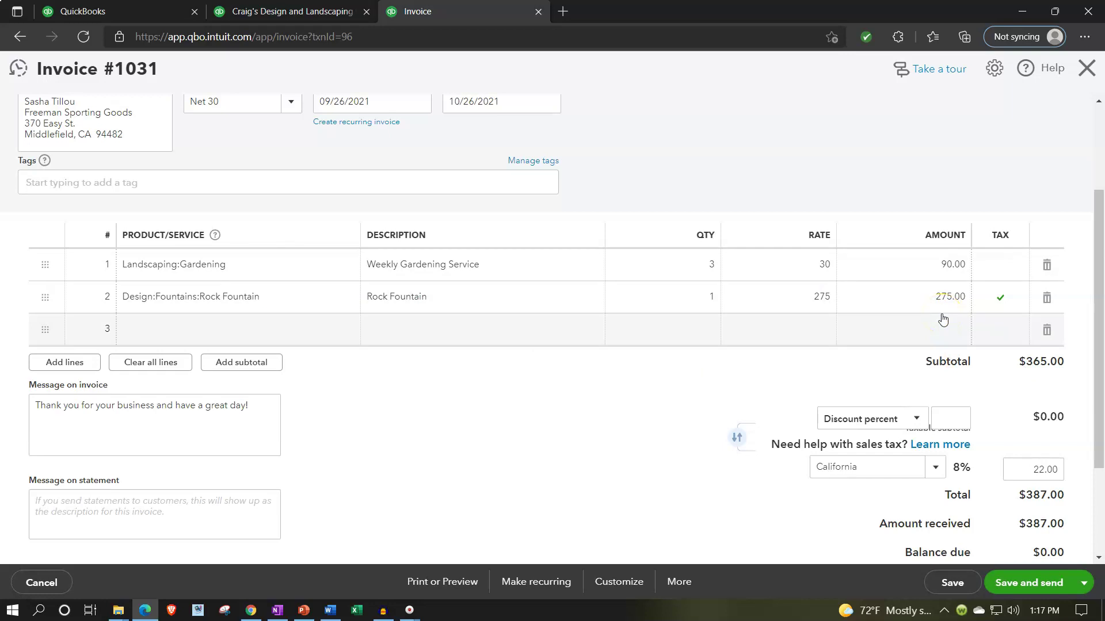
{"action": "left_click", "coordinate": [1086, 69]}
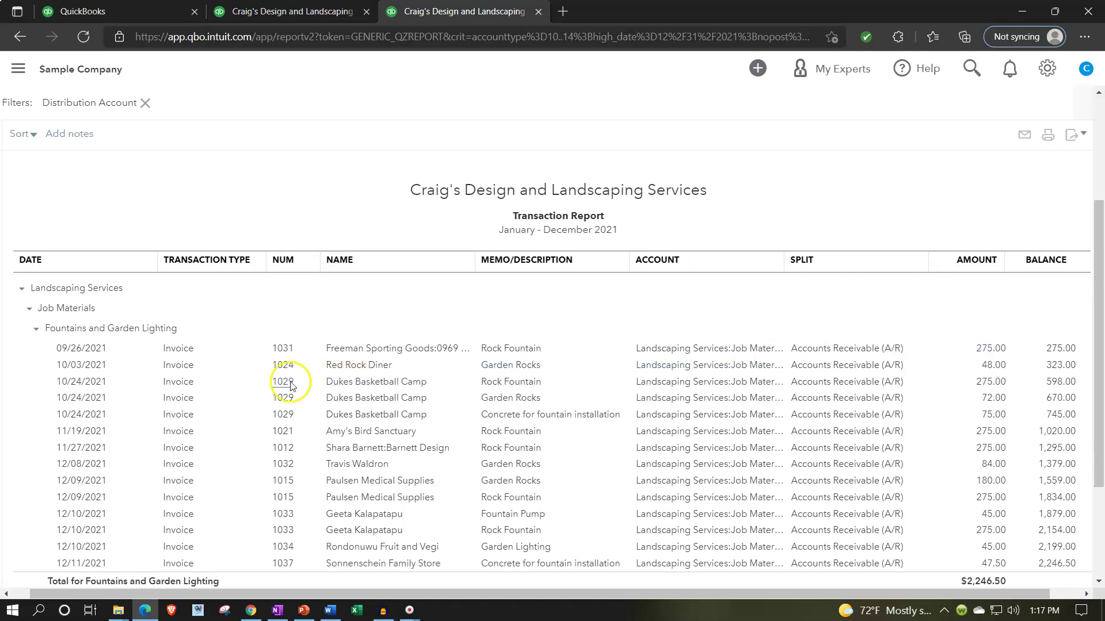
- Return from the transaction report to the Profit and Loss summary and switch to the Balance Sheet in the second browser tab
{"action": "scroll", "coordinate": [247, 384], "scroll_direction": "up", "scroll_amount": 3}
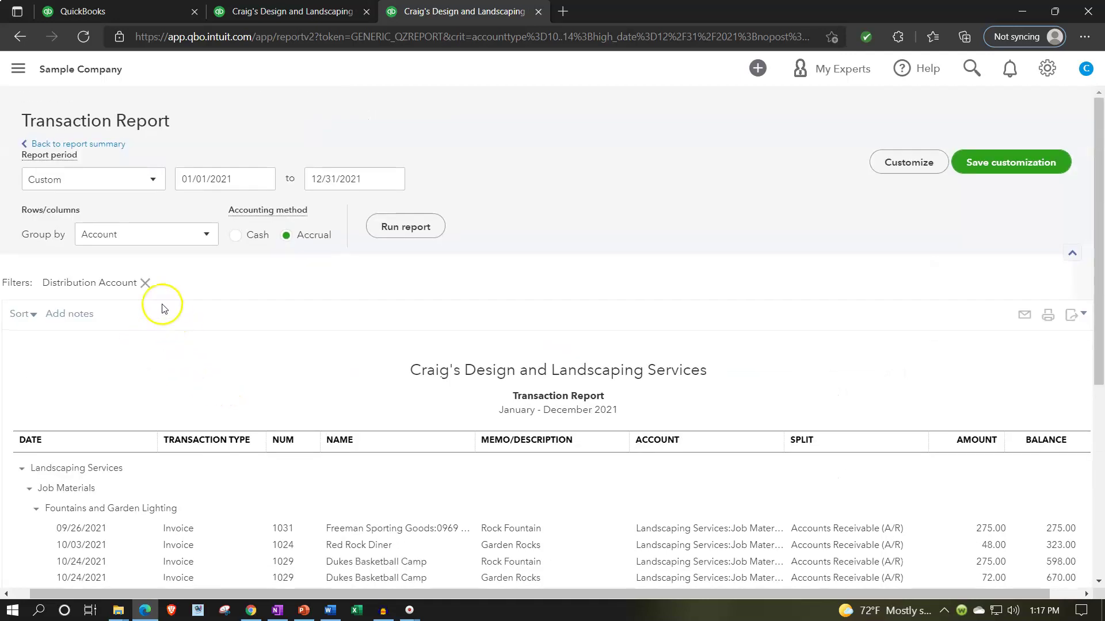
{"action": "left_click", "coordinate": [105, 144]}
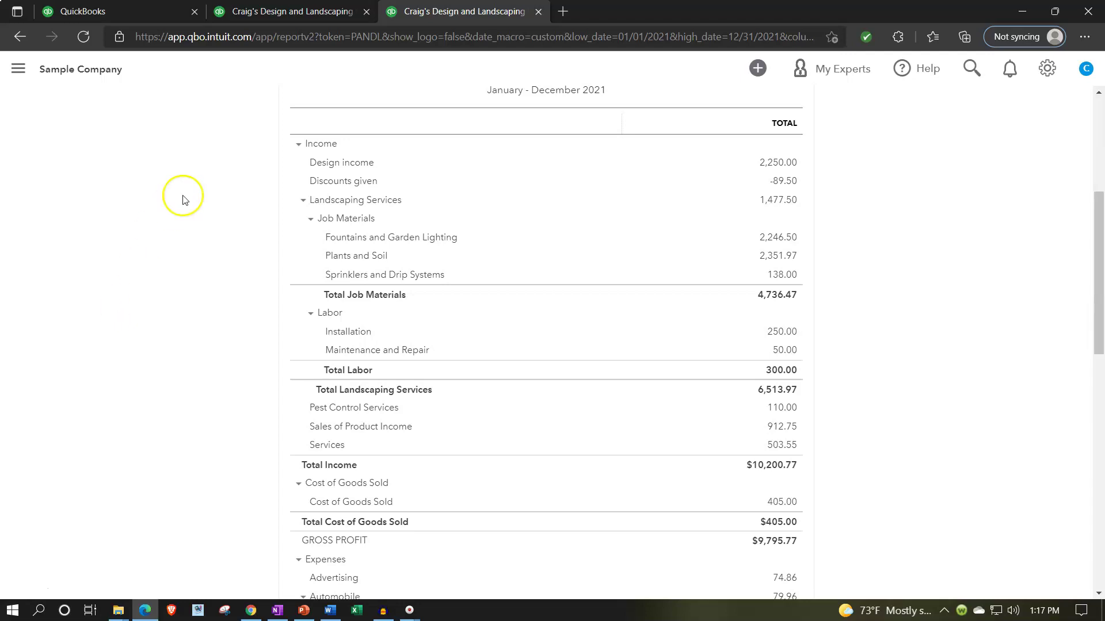
{"action": "left_click", "coordinate": [271, 6]}
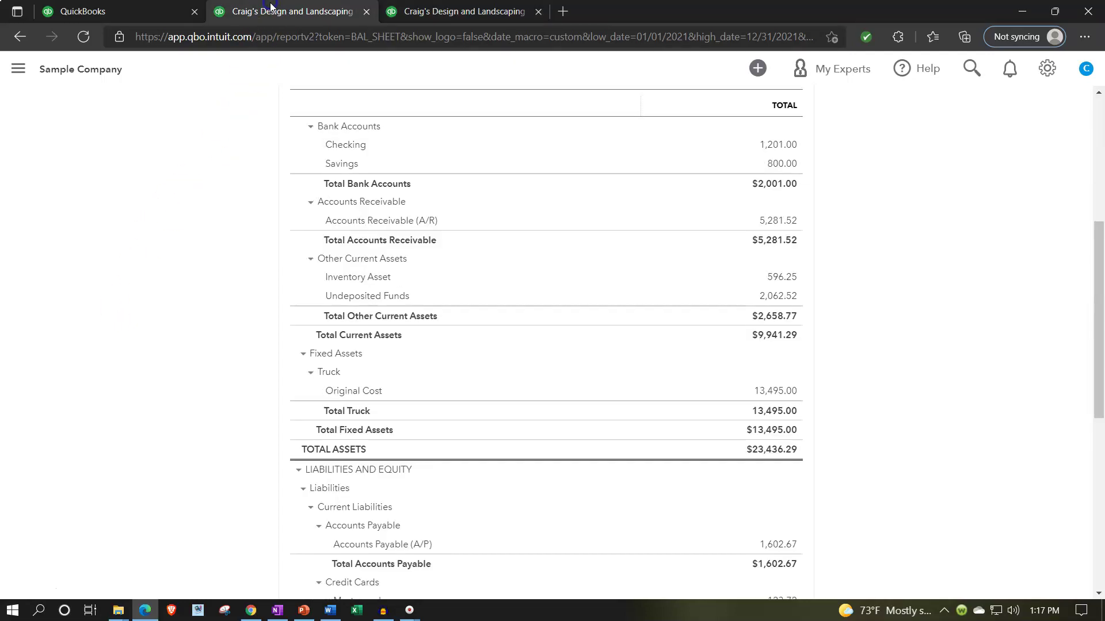
- Open the transaction report behind Board of Equalization Payable in the Balance Sheet's other current liabilities
{"action": "left_click", "coordinate": [240, 420]}
{"action": "scroll", "coordinate": [239, 422], "scroll_direction": "down", "scroll_amount": 3}
{"action": "scroll", "coordinate": [240, 423], "scroll_direction": "down", "scroll_amount": 3}
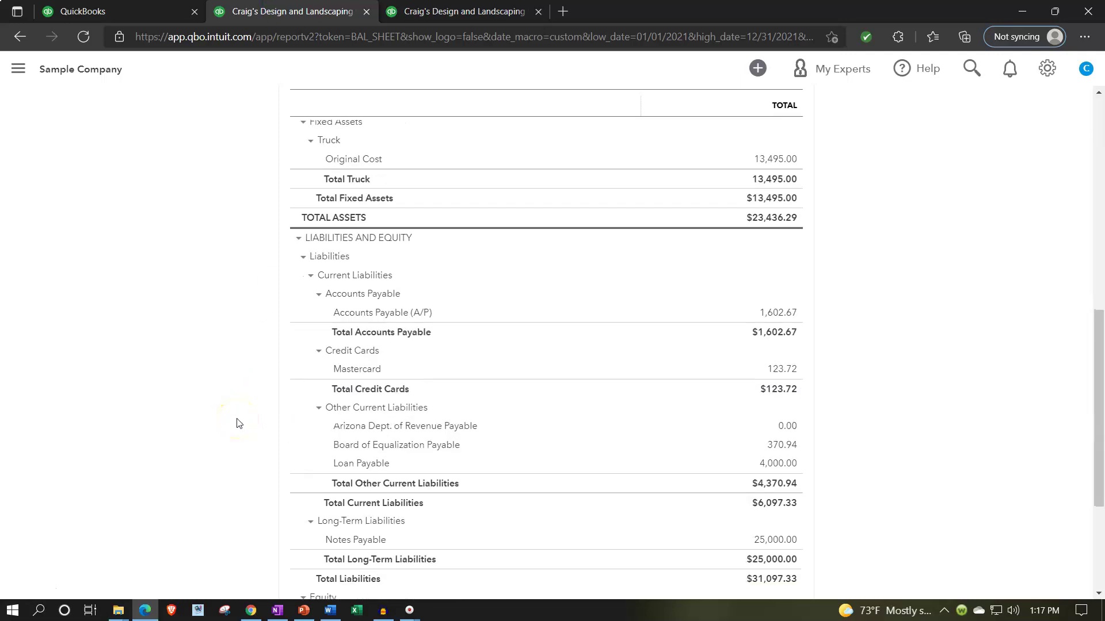
{"action": "left_click", "coordinate": [357, 244]}
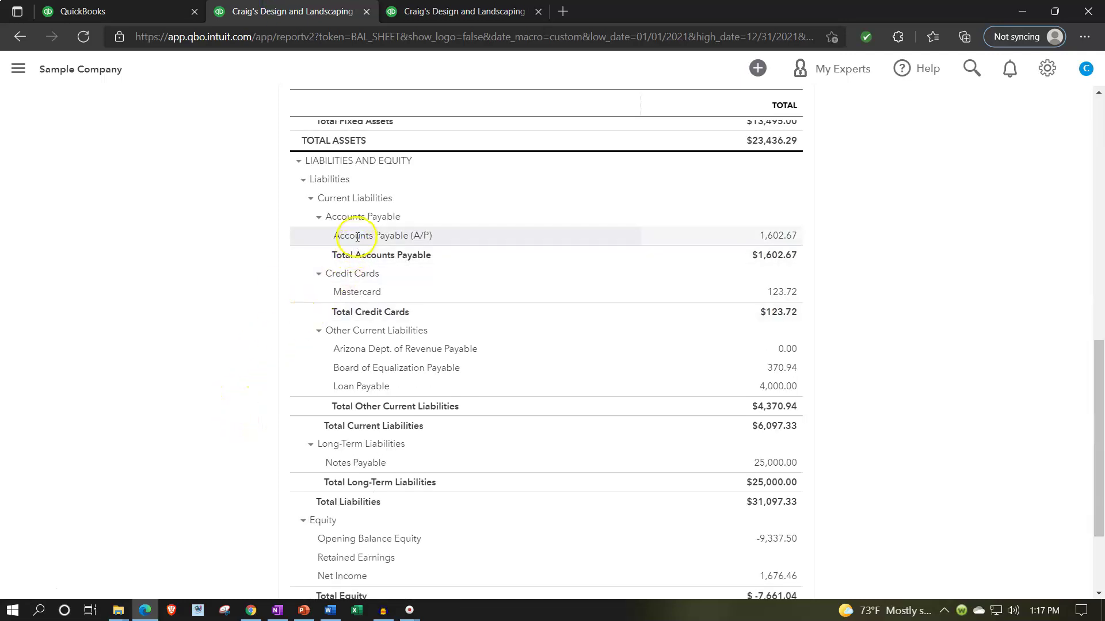
{"action": "scroll", "coordinate": [322, 345], "scroll_direction": "down", "scroll_amount": 2}
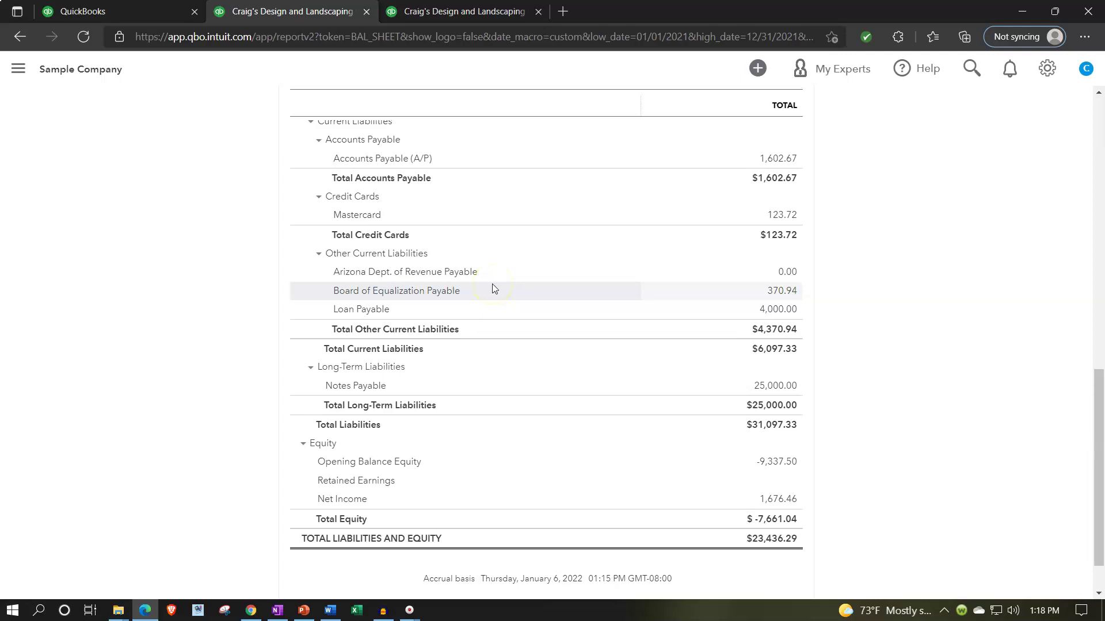
{"action": "left_click", "coordinate": [775, 291]}
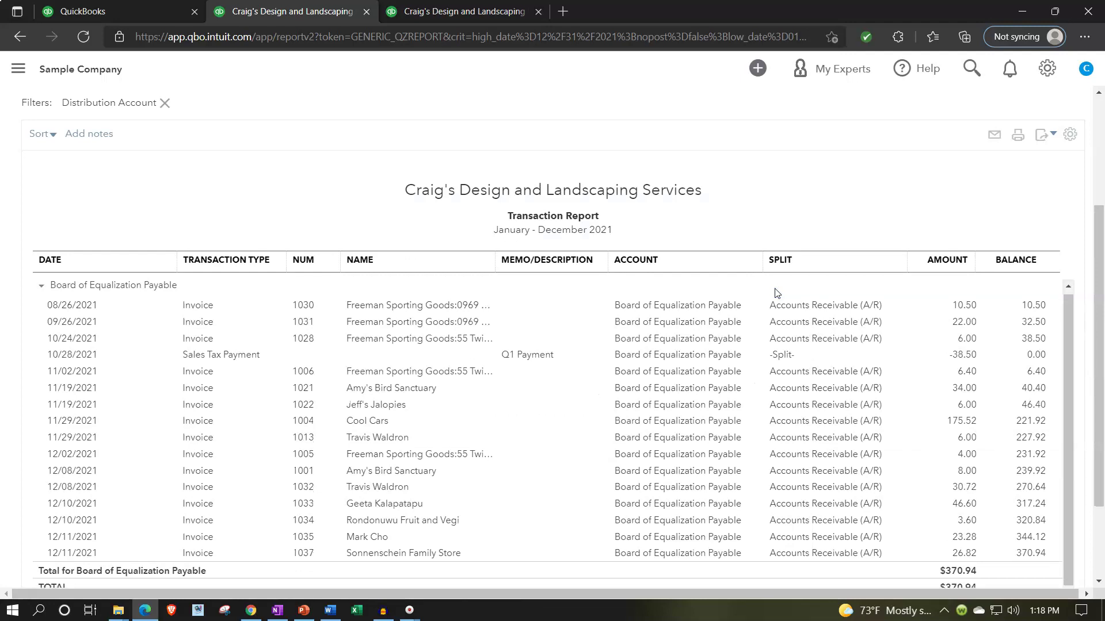
{"action": "scroll", "coordinate": [775, 291], "scroll_direction": "down", "scroll_amount": 2}
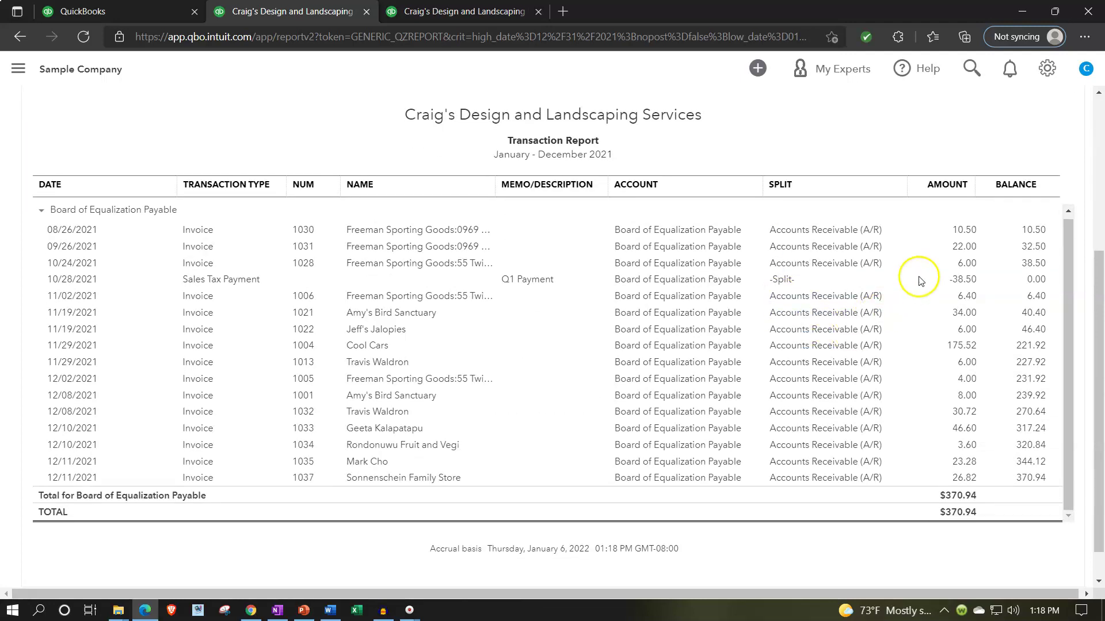
- Open the 08/26/2021 Freeman Sporting Goods invoice, review its California sales tax and total, and close it without changes
{"action": "left_click", "coordinate": [959, 232]}
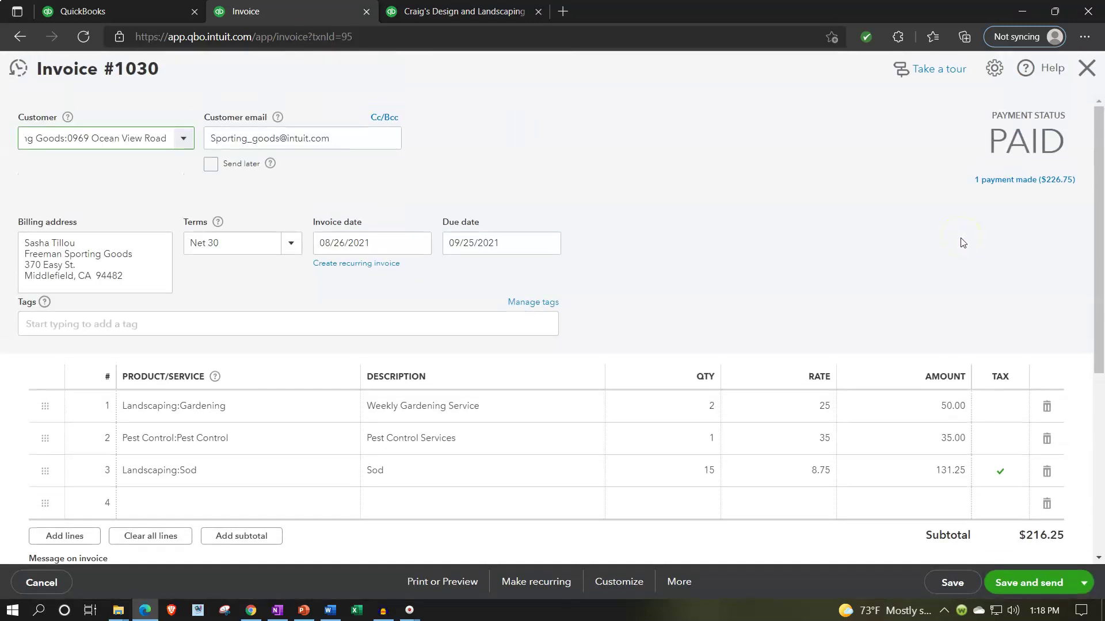
{"action": "scroll", "coordinate": [977, 297], "scroll_direction": "down", "scroll_amount": 3}
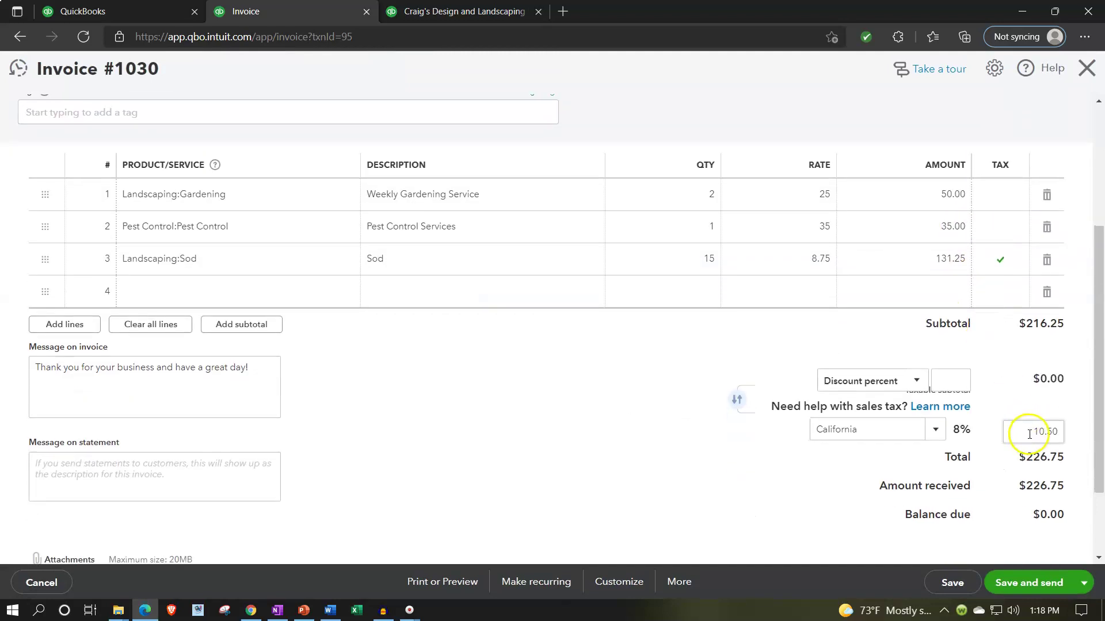
{"action": "scroll", "coordinate": [1029, 434], "scroll_direction": "up", "scroll_amount": 3}
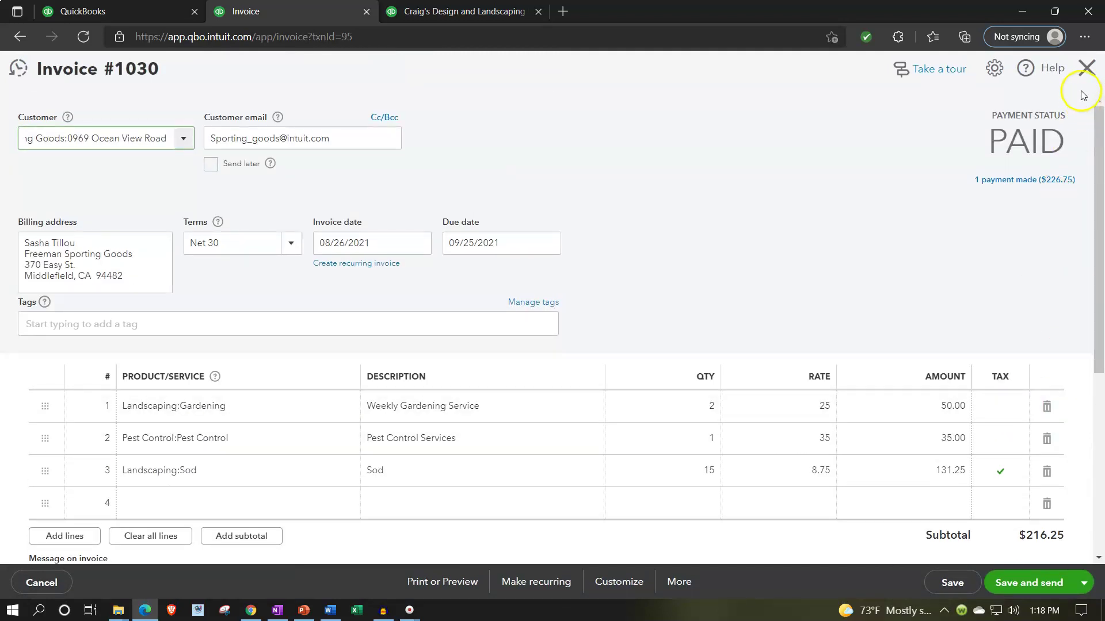
{"action": "left_click", "coordinate": [1084, 71]}
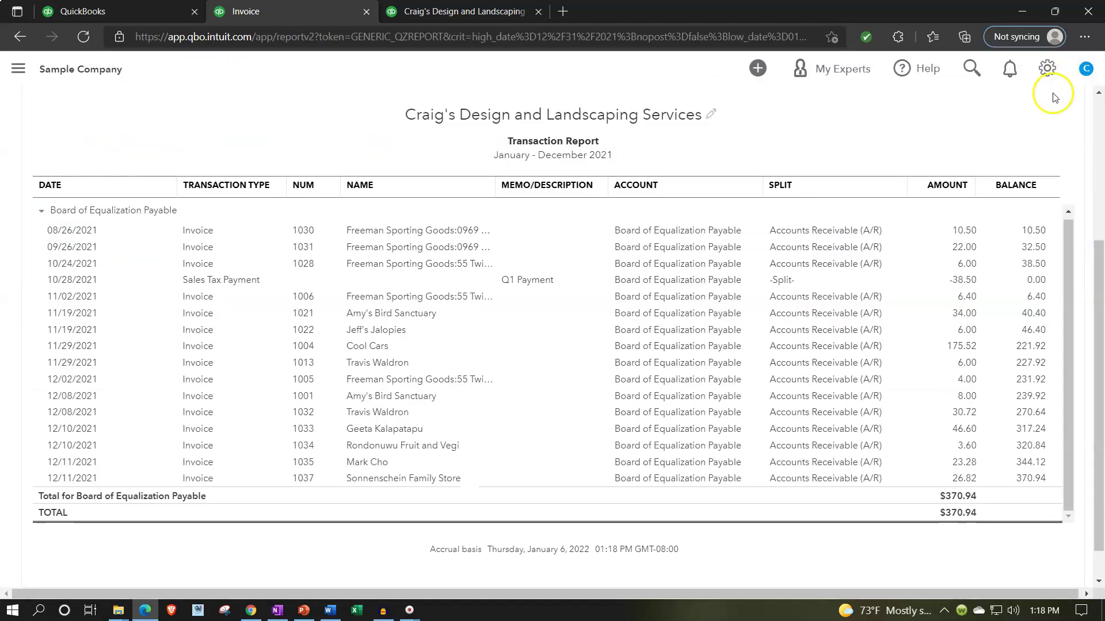
- Return to the Balance Sheet summary and open the transaction report behind Inventory Asset
{"action": "scroll", "coordinate": [207, 384], "scroll_direction": "up", "scroll_amount": 5}
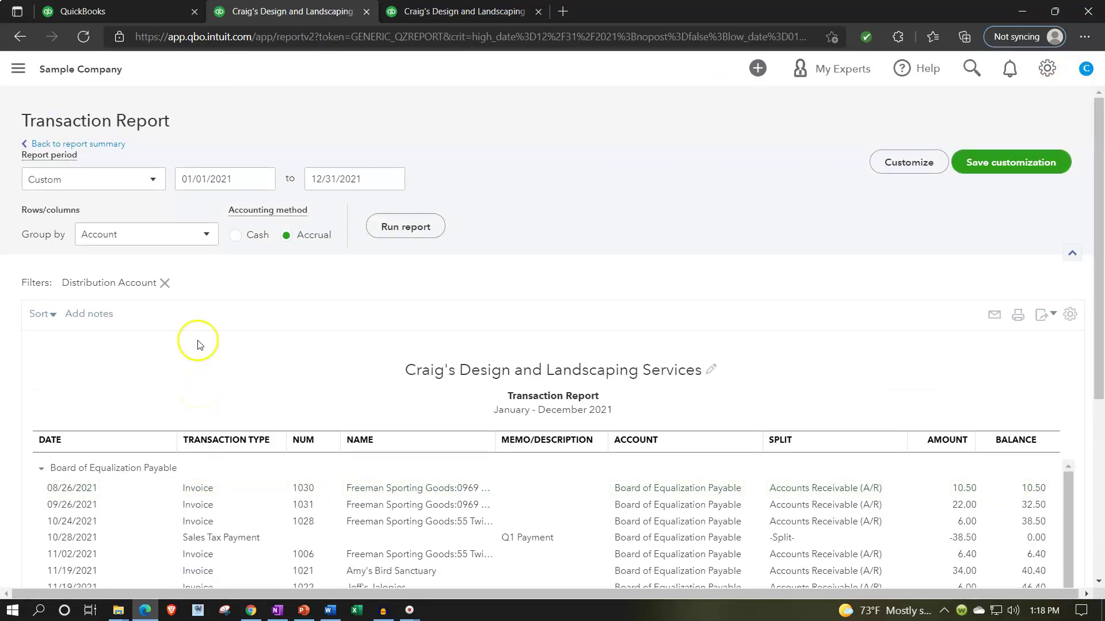
{"action": "left_click", "coordinate": [98, 144]}
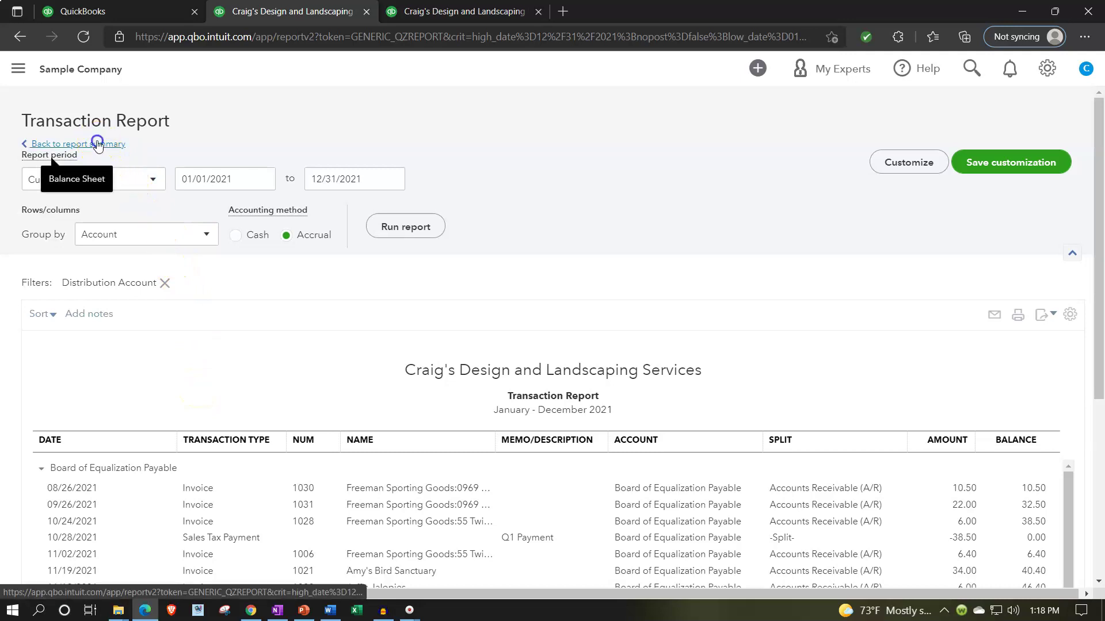
{"action": "scroll", "coordinate": [175, 305], "scroll_direction": "up", "scroll_amount": 5}
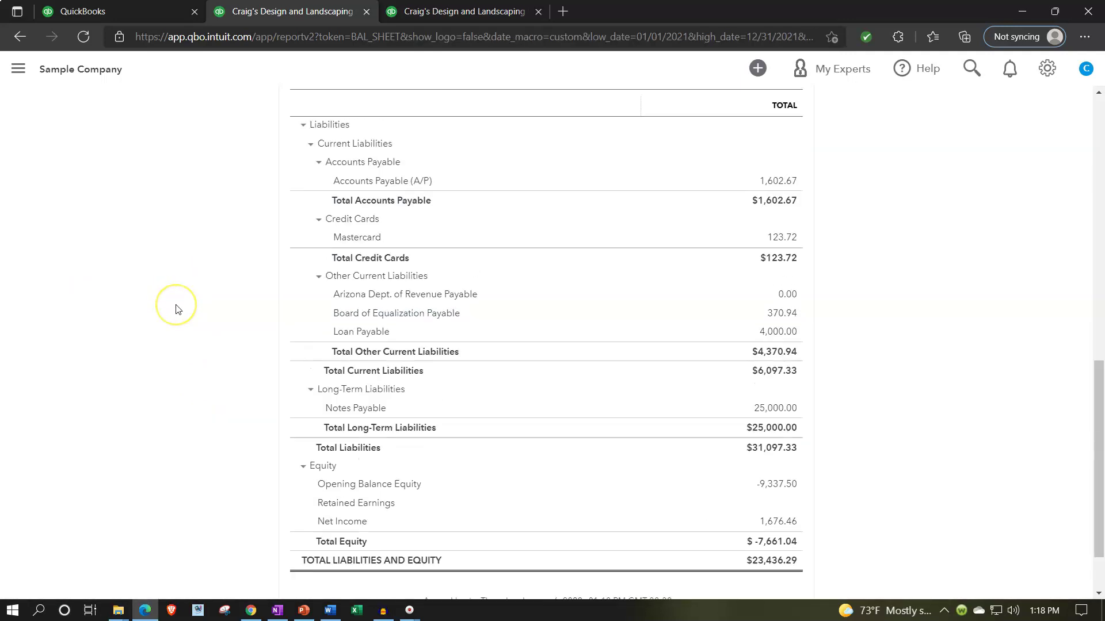
{"action": "scroll", "coordinate": [175, 309], "scroll_direction": "up", "scroll_amount": 5}
{"action": "scroll", "coordinate": [175, 309], "scroll_direction": "down", "scroll_amount": 1}
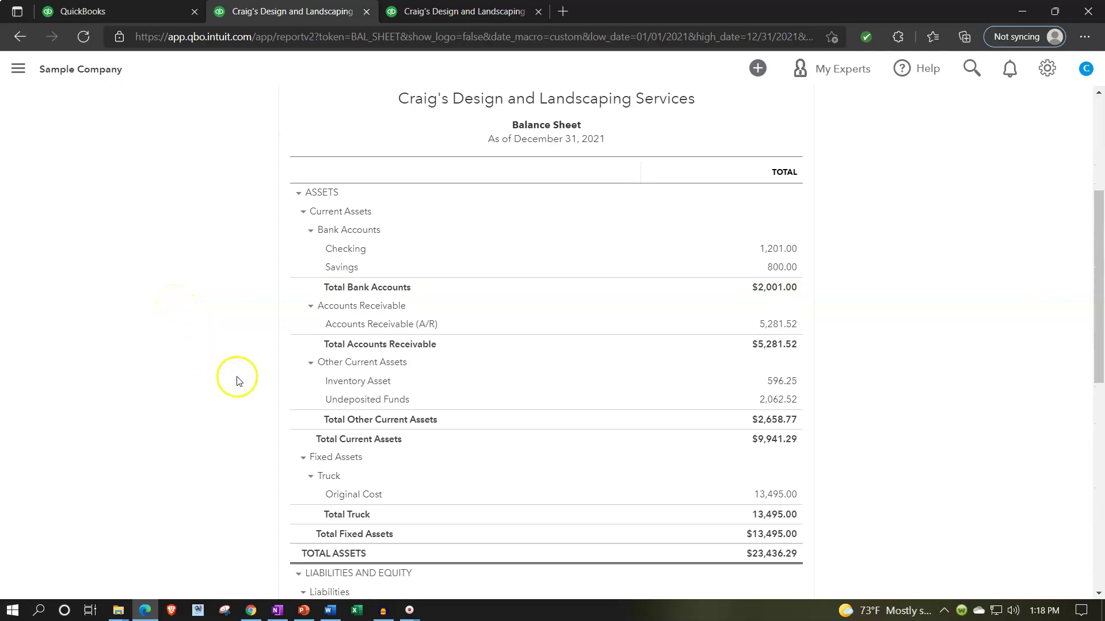
{"action": "left_click", "coordinate": [777, 381]}
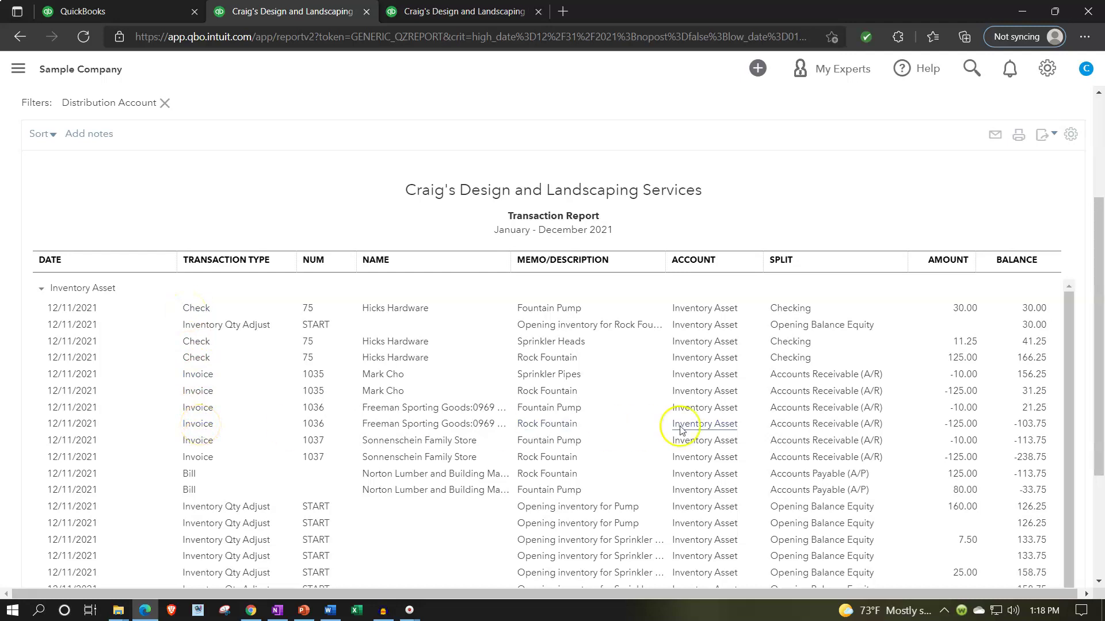
- Review the 12/11/2021 Sprinkler Pipes invoice from the Inventory Asset report, close it without changes, and return to the Balance Sheet summary
{"action": "left_click", "coordinate": [962, 381]}
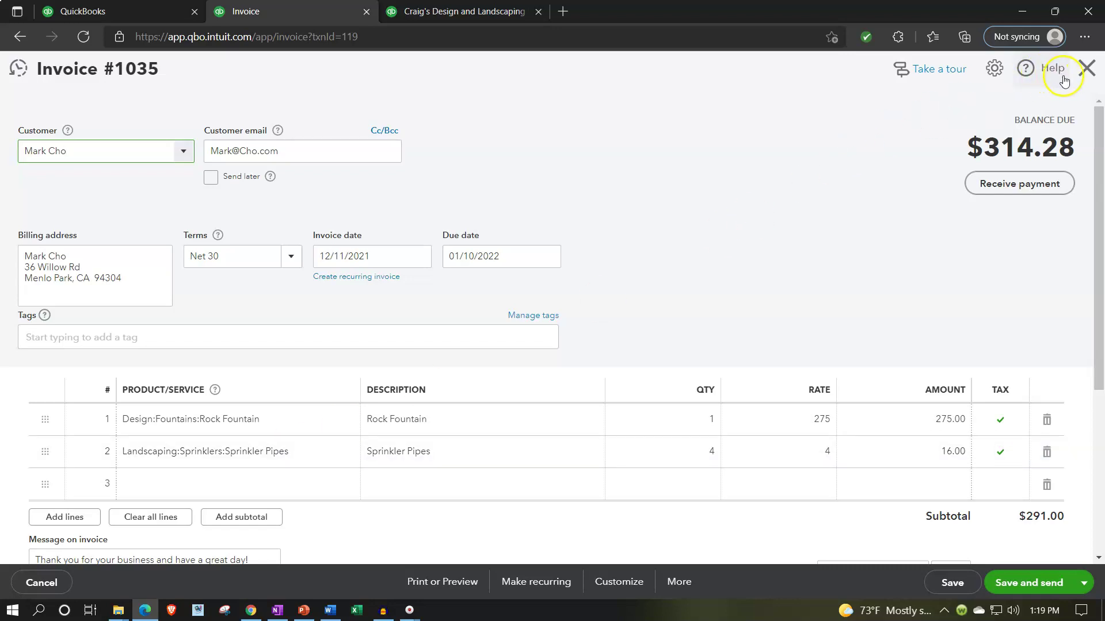
{"action": "left_click", "coordinate": [1086, 70]}
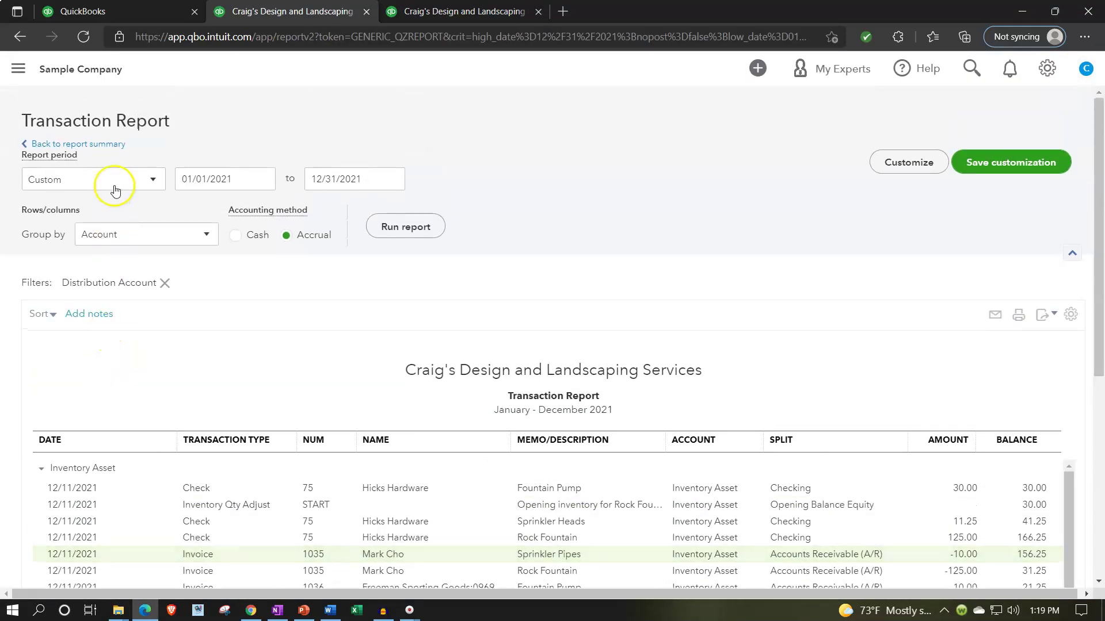
{"action": "left_click", "coordinate": [92, 144]}
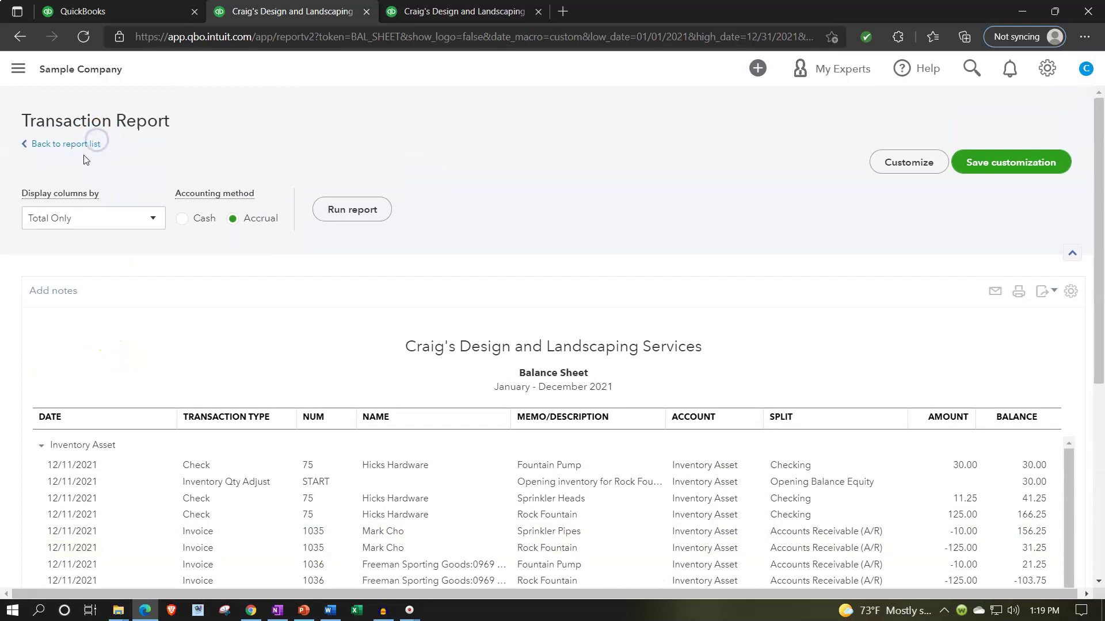
- Switch to the Profit and Loss tab and open the transaction report behind Cost of Goods Sold
{"action": "left_click", "coordinate": [431, 16]}
{"action": "scroll", "coordinate": [179, 337], "scroll_direction": "down", "scroll_amount": 3}
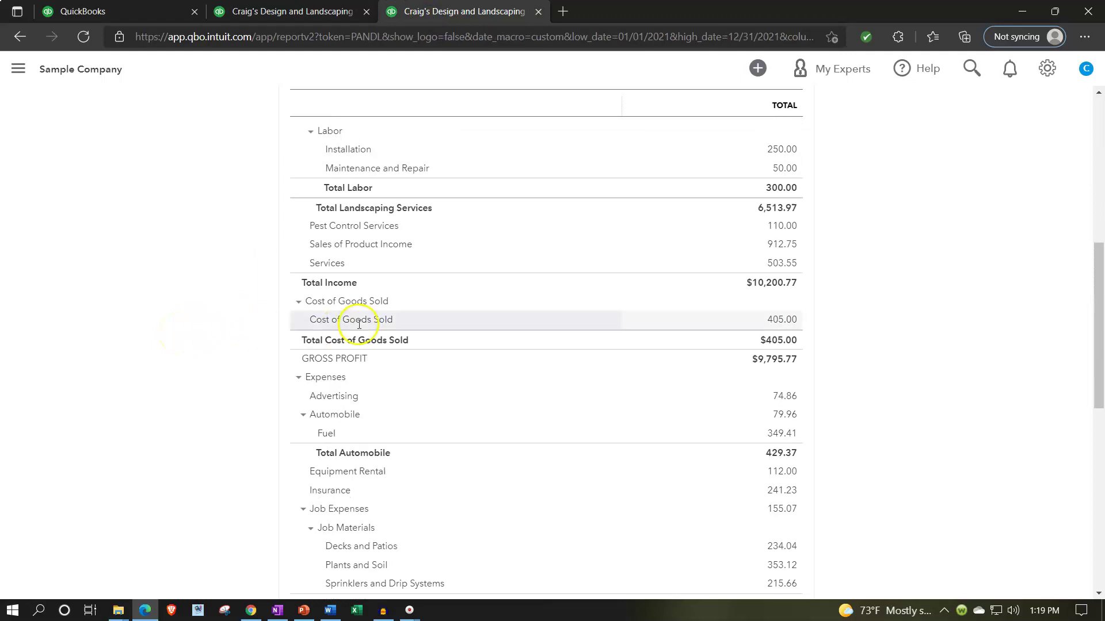
{"action": "left_click", "coordinate": [778, 320]}
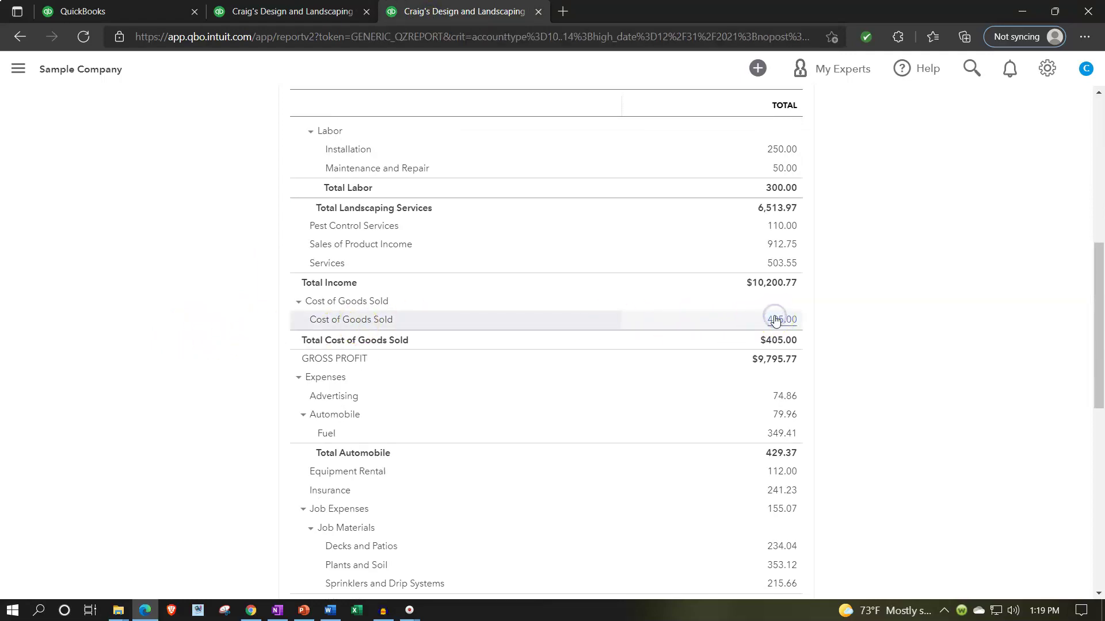
{"action": "scroll", "coordinate": [775, 321], "scroll_direction": "down", "scroll_amount": 1}
{"action": "scroll", "coordinate": [775, 320], "scroll_direction": "down", "scroll_amount": 1}
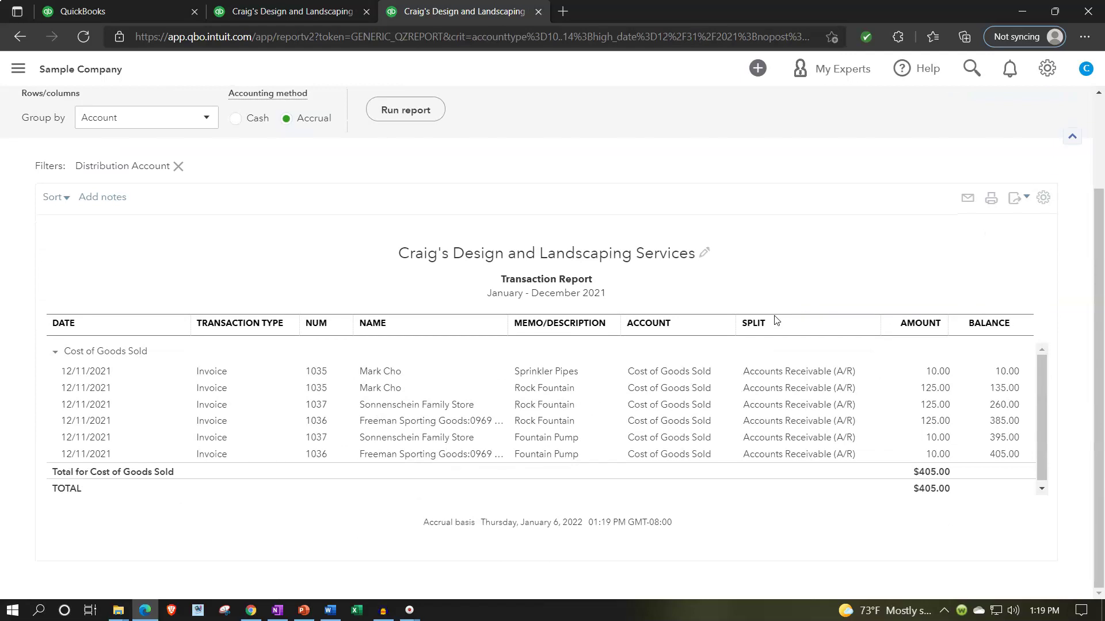
- Open the Sprinkler Pipes invoice from the Cost of Goods Sold report, review its line amounts, and close it without changes
{"action": "left_click", "coordinate": [930, 374]}
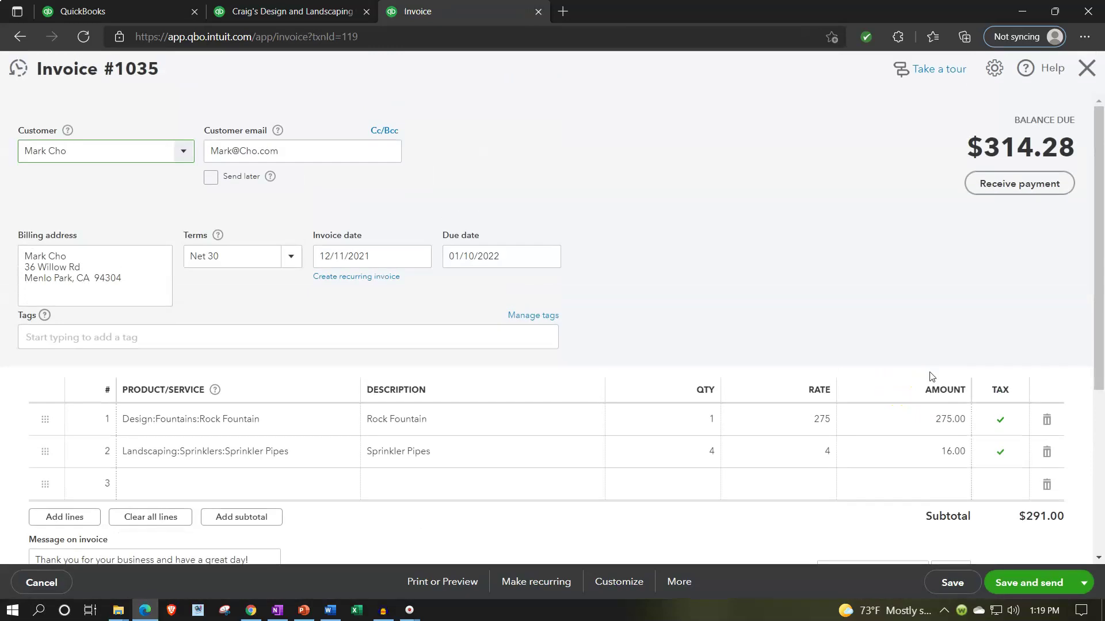
{"action": "left_click", "coordinate": [906, 453]}
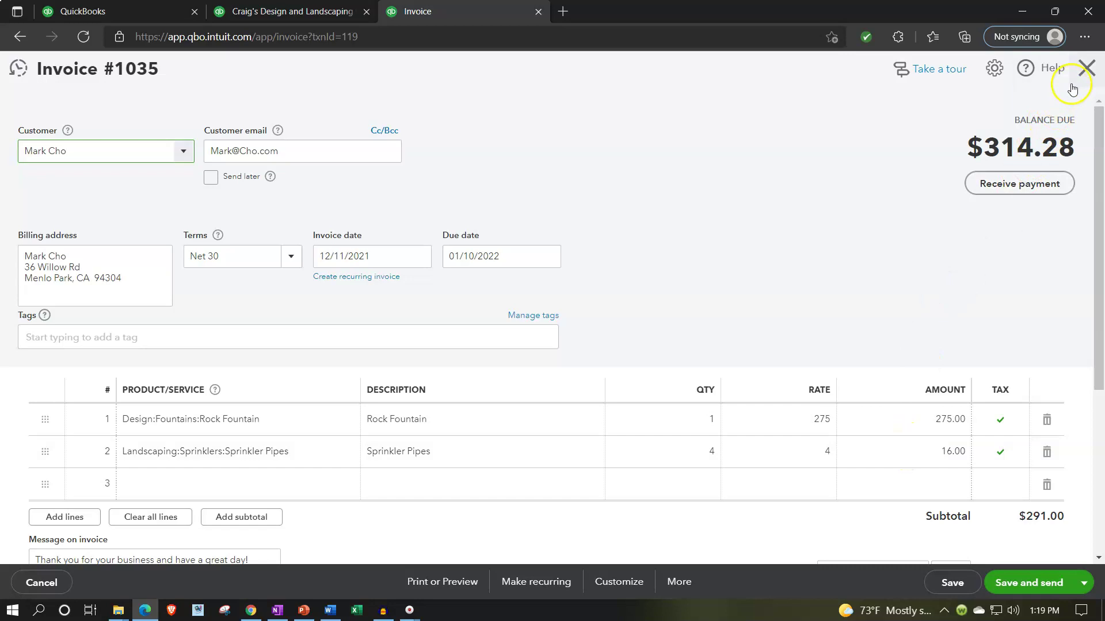
{"action": "left_click", "coordinate": [1086, 70]}
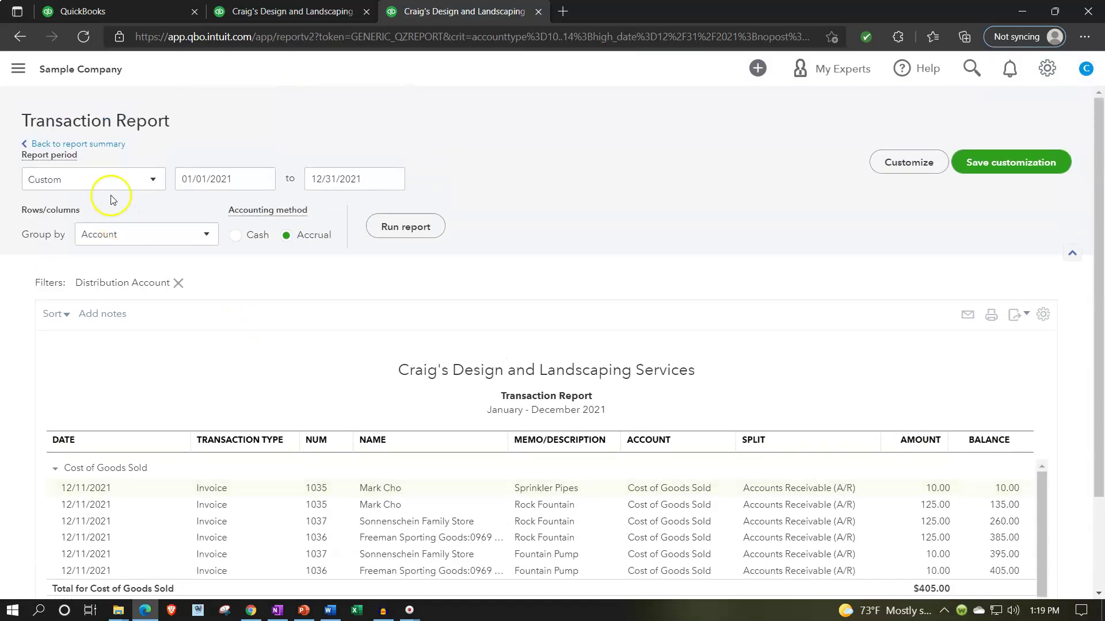
- Return to the Profit and Loss summary, enlarge the page, and examine the income, cost of goods sold and expenses sections
{"action": "left_click", "coordinate": [95, 144]}
{"action": "scroll", "coordinate": [572, 419], "scroll_direction": "down", "scroll_amount": 10}
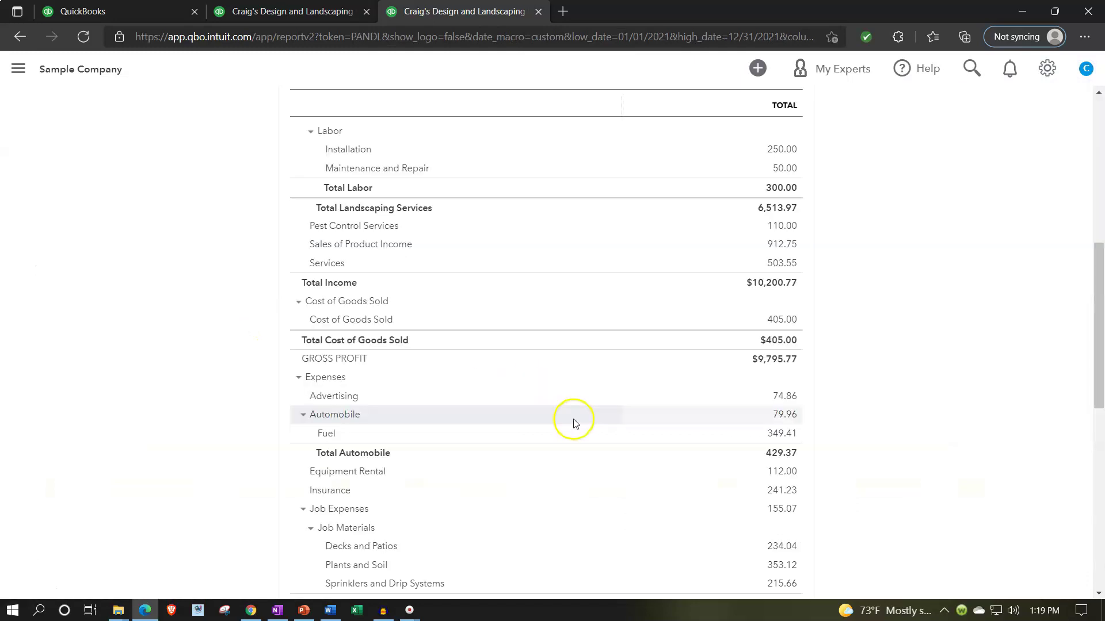
{"action": "key", "text": "ctrl+plus"}
{"action": "scroll", "coordinate": [568, 418], "scroll_direction": "up", "scroll_amount": 5}
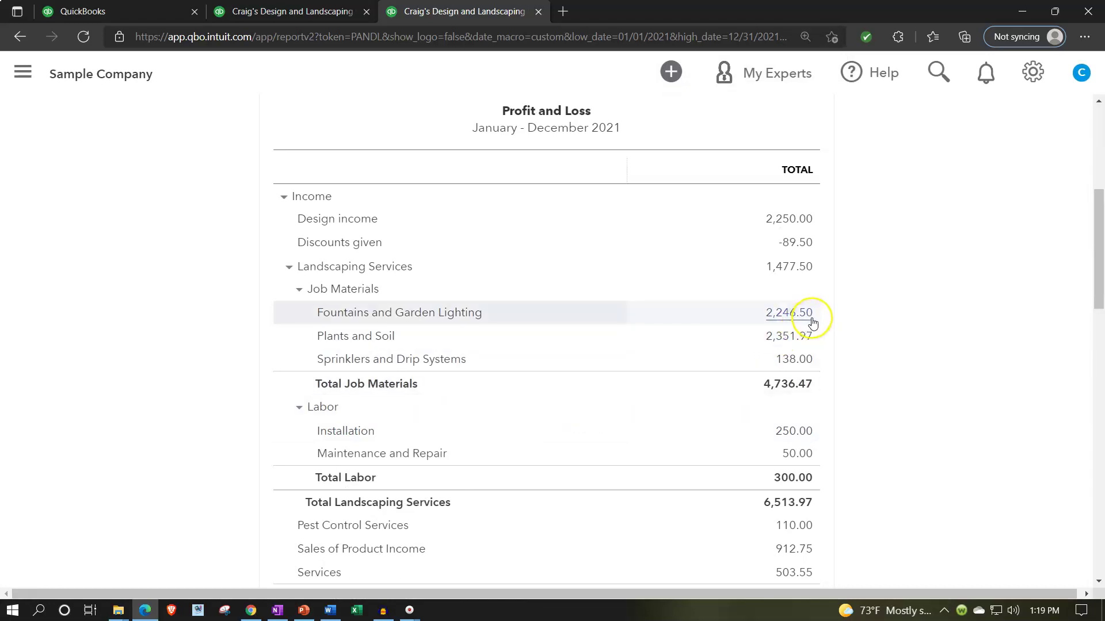
{"action": "scroll", "coordinate": [812, 323], "scroll_direction": "down", "scroll_amount": 3}
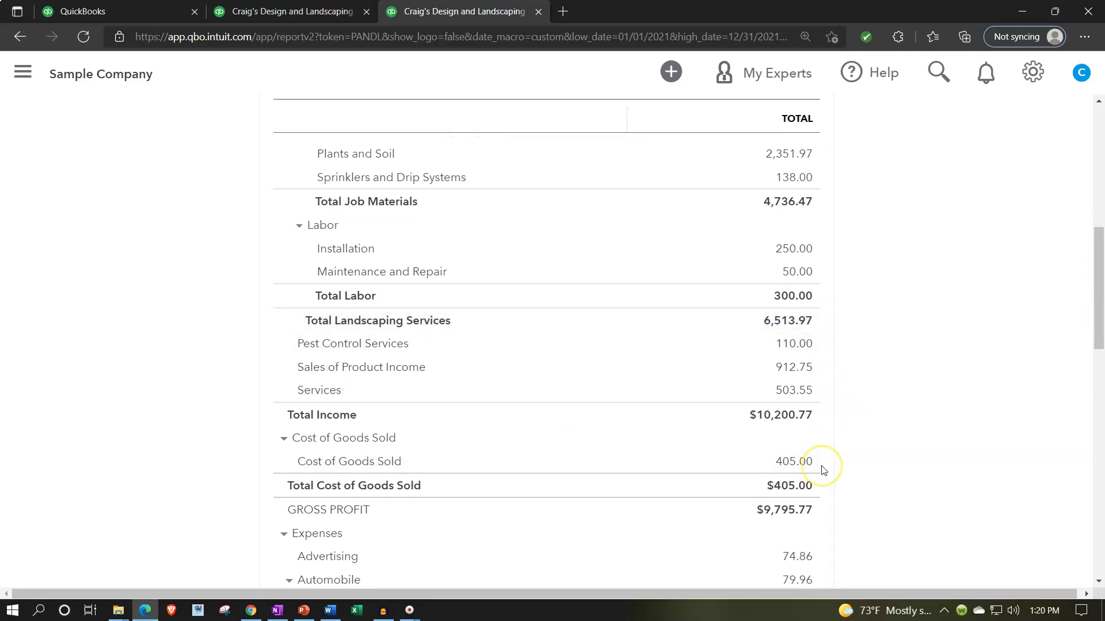
{"action": "scroll", "coordinate": [822, 469], "scroll_direction": "down", "scroll_amount": 15}
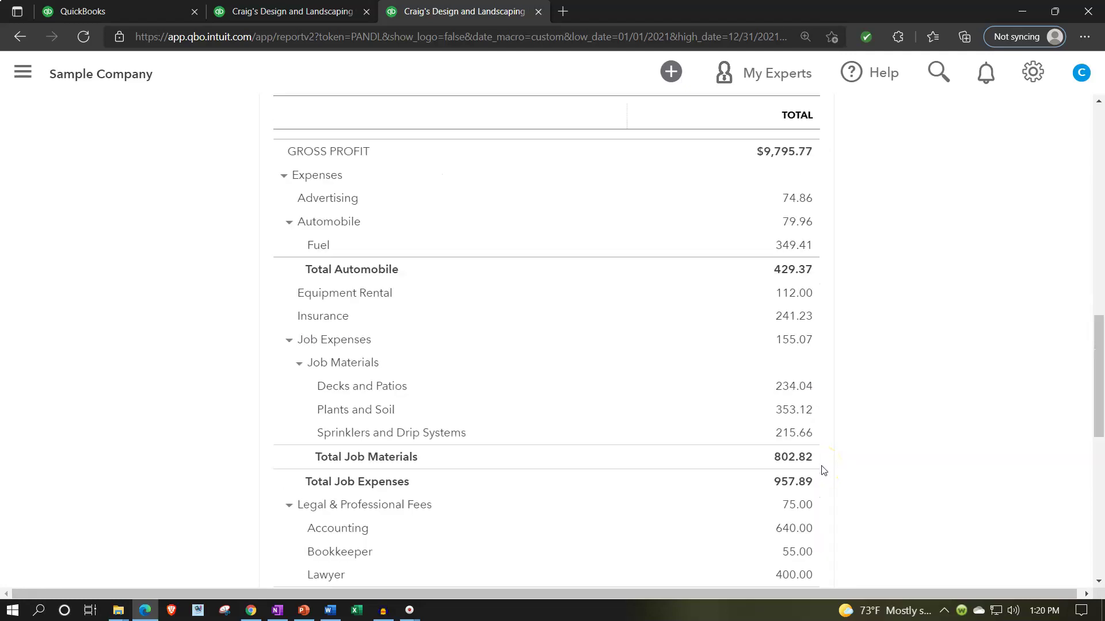
{"action": "scroll", "coordinate": [821, 469], "scroll_direction": "up", "scroll_amount": 3}
{"action": "scroll", "coordinate": [822, 469], "scroll_direction": "up", "scroll_amount": 15}
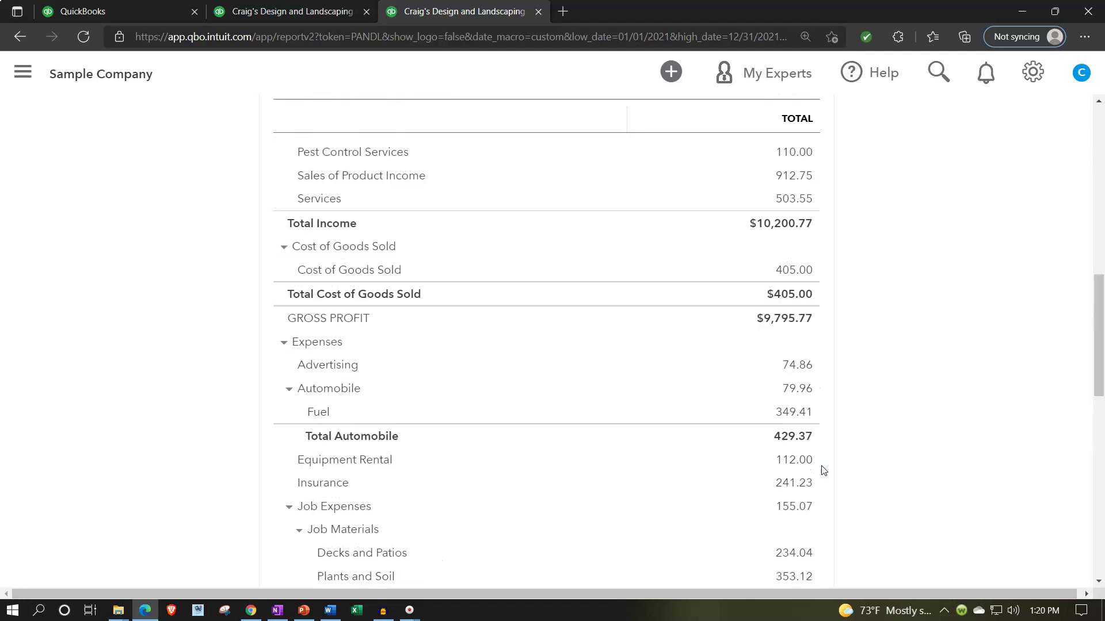
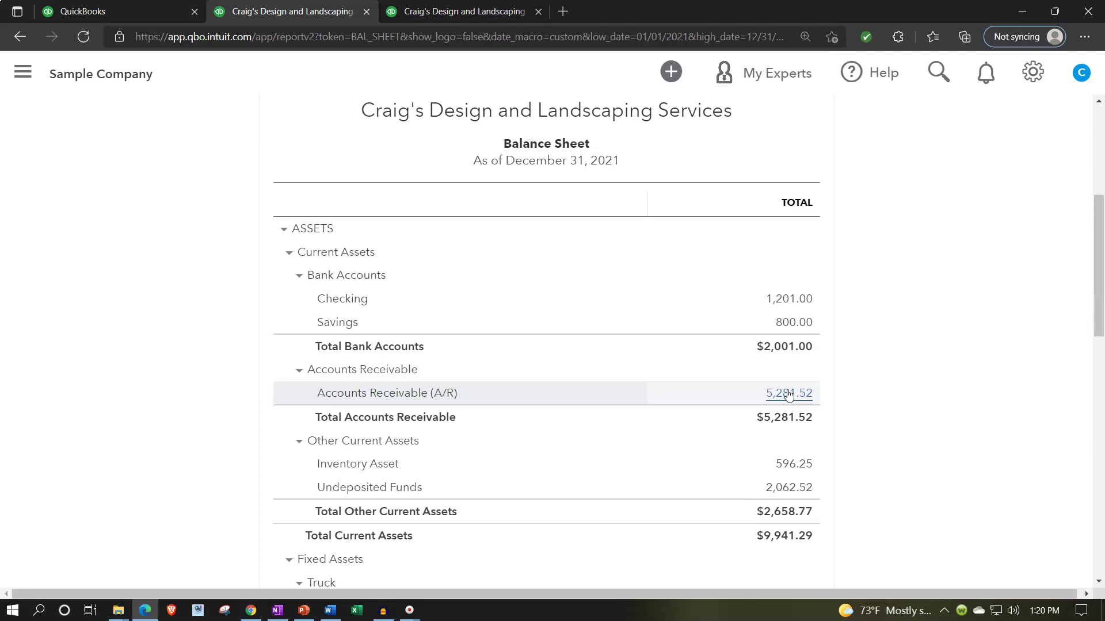
- Duplicate the Balance Sheet browser tab and bring the report's asset section into view in the new tab
{"action": "left_click", "coordinate": [295, 11]}
{"action": "right_click", "coordinate": [295, 11]}
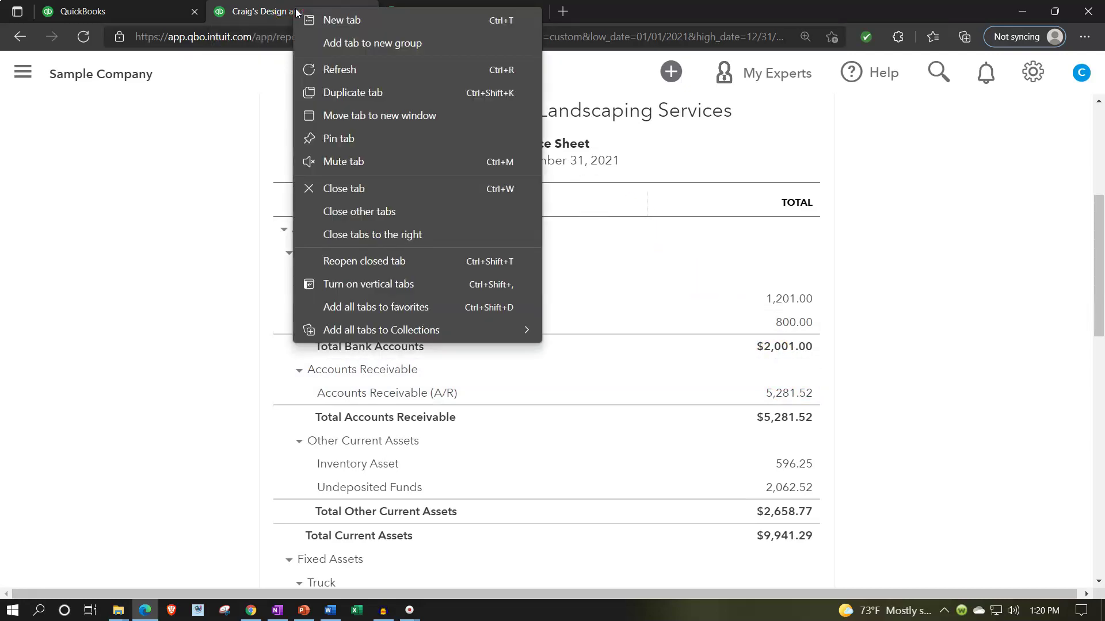
{"action": "left_click", "coordinate": [328, 91]}
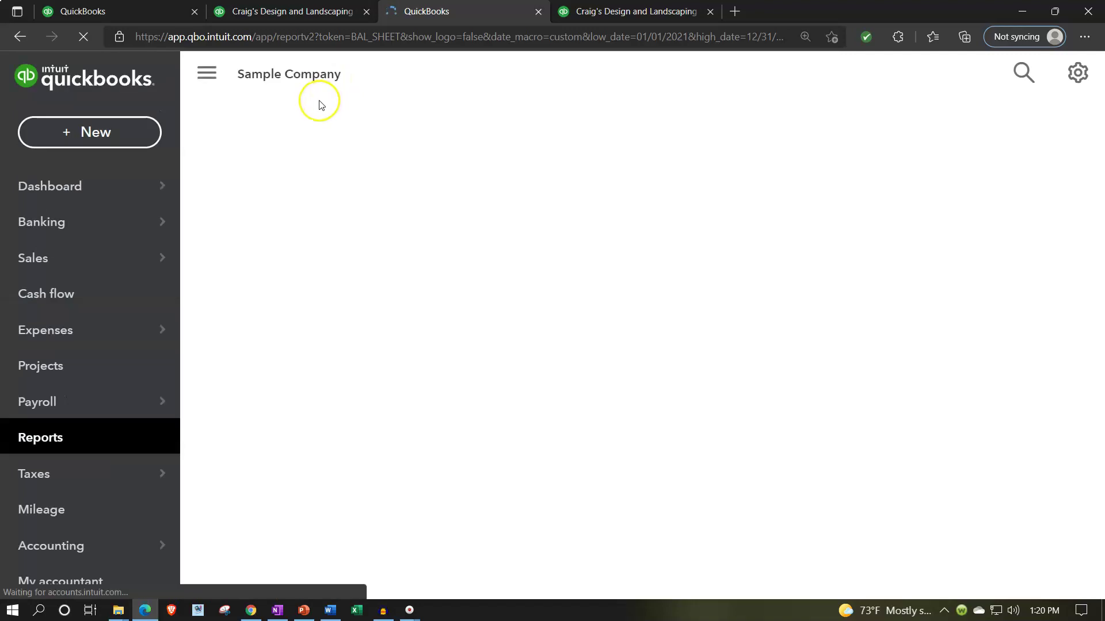
{"action": "scroll", "coordinate": [306, 152], "scroll_direction": "down", "scroll_amount": 4}
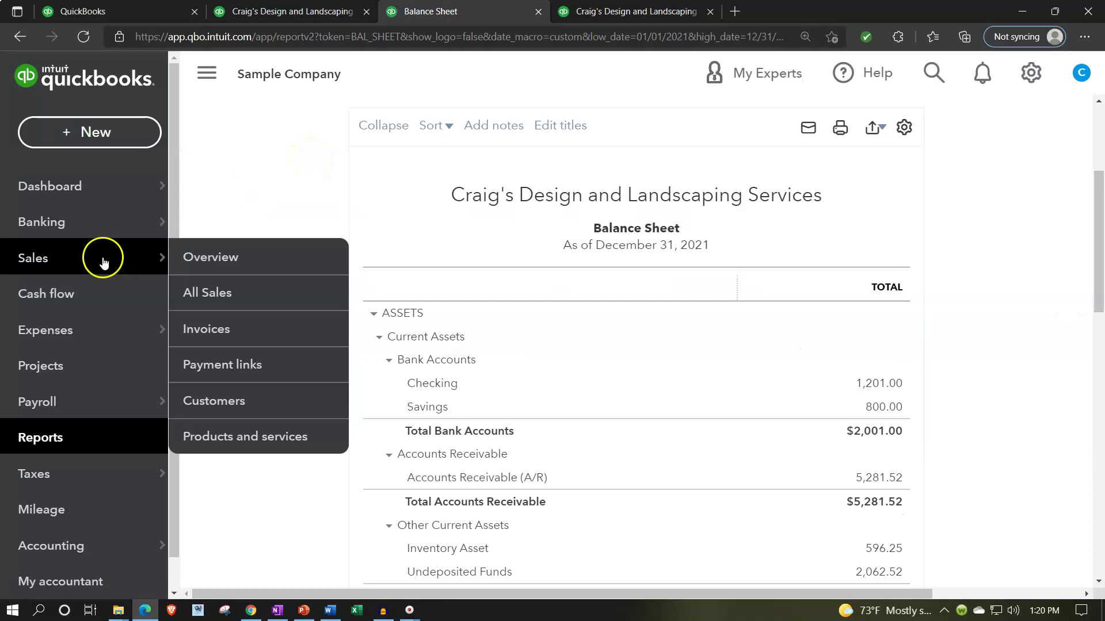
- Go to the reports list, hide the navigation menu, and open the Customer Balance Detail report from the Who owes you section
{"action": "left_click", "coordinate": [52, 440]}
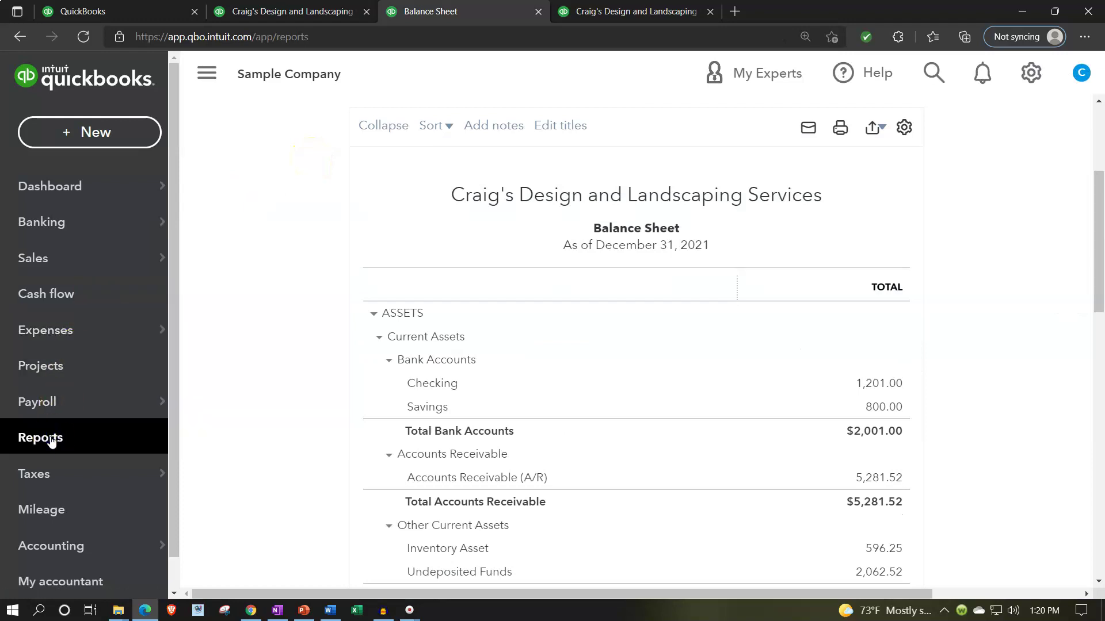
{"action": "left_click", "coordinate": [198, 83]}
{"action": "scroll", "coordinate": [313, 309], "scroll_direction": "down", "scroll_amount": 3}
{"action": "scroll", "coordinate": [314, 311], "scroll_direction": "down", "scroll_amount": 8}
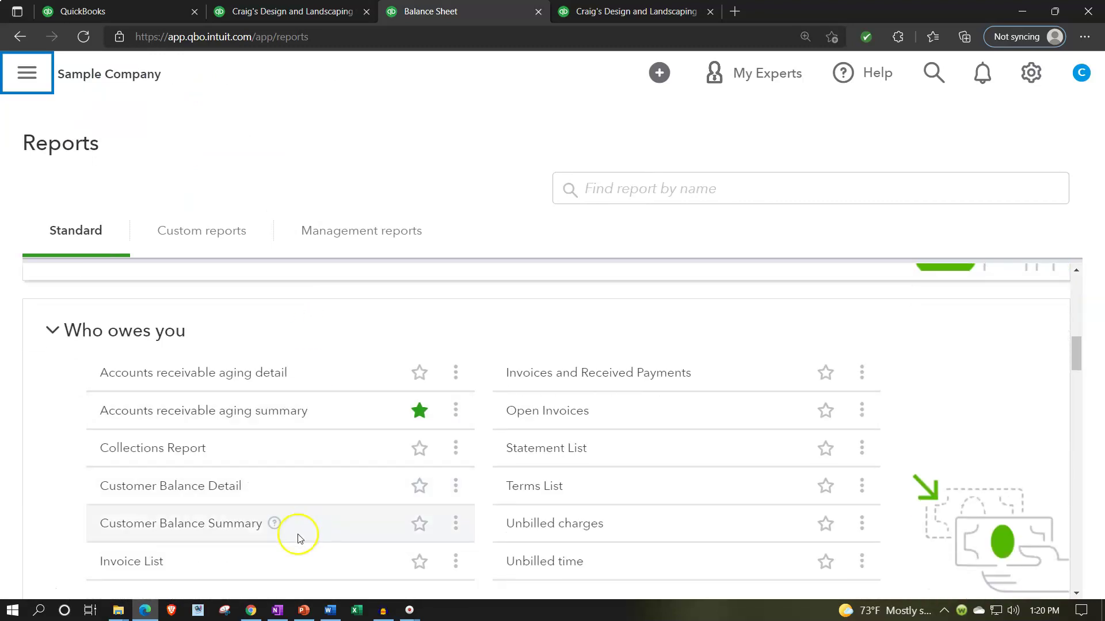
{"action": "left_click", "coordinate": [208, 486]}
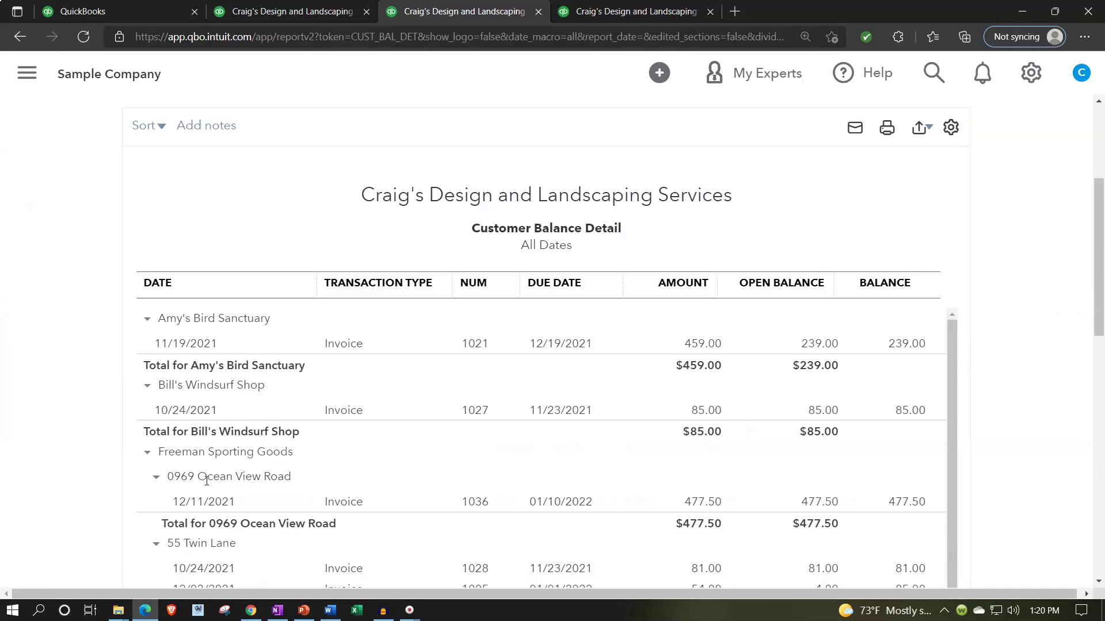
- Set the Customer Balance Detail report to a custom period as of 12/31/2021 and run it
{"action": "scroll", "coordinate": [206, 481], "scroll_direction": "up", "scroll_amount": 4}
{"action": "left_click", "coordinate": [179, 214]}
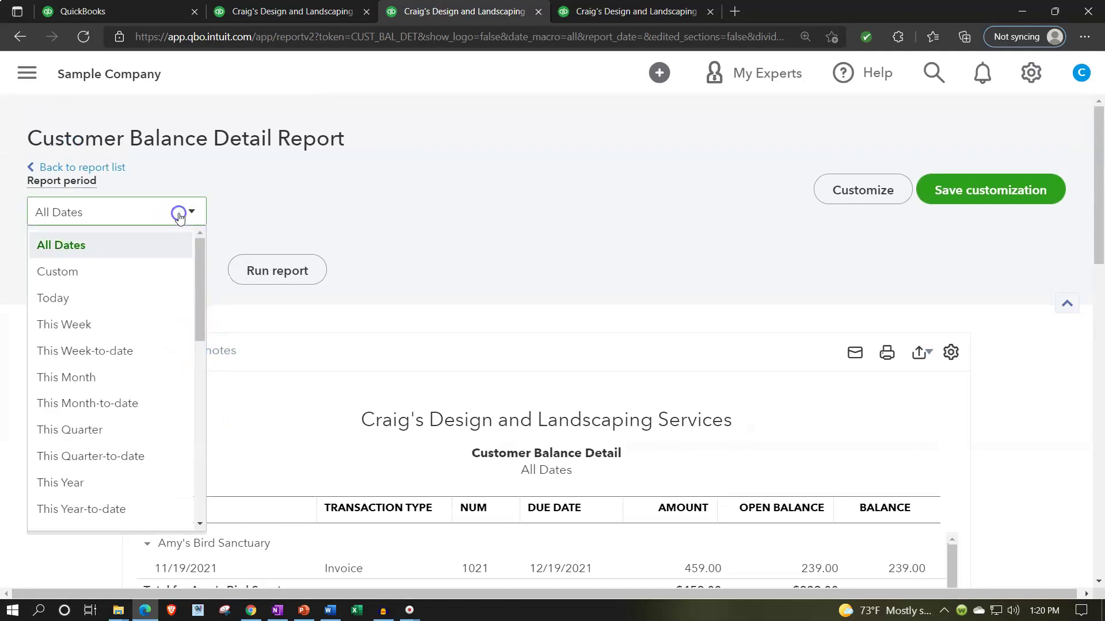
{"action": "left_click", "coordinate": [114, 271]}
{"action": "left_click", "coordinate": [289, 216]}
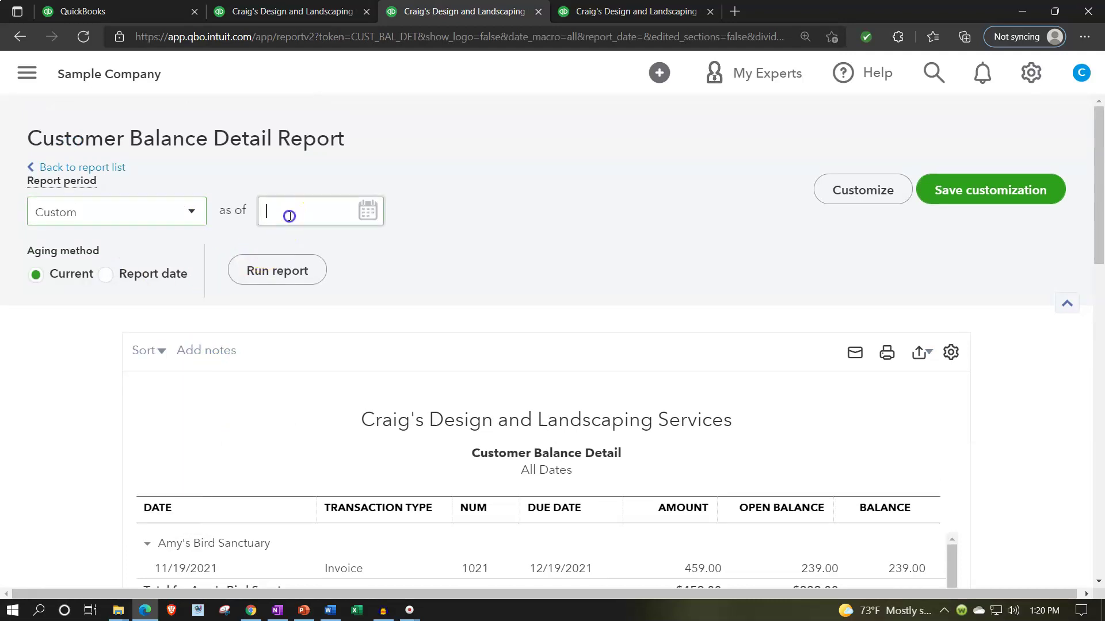
{"action": "type", "text": "12/31/2021"}
{"action": "key", "text": "Tab"}
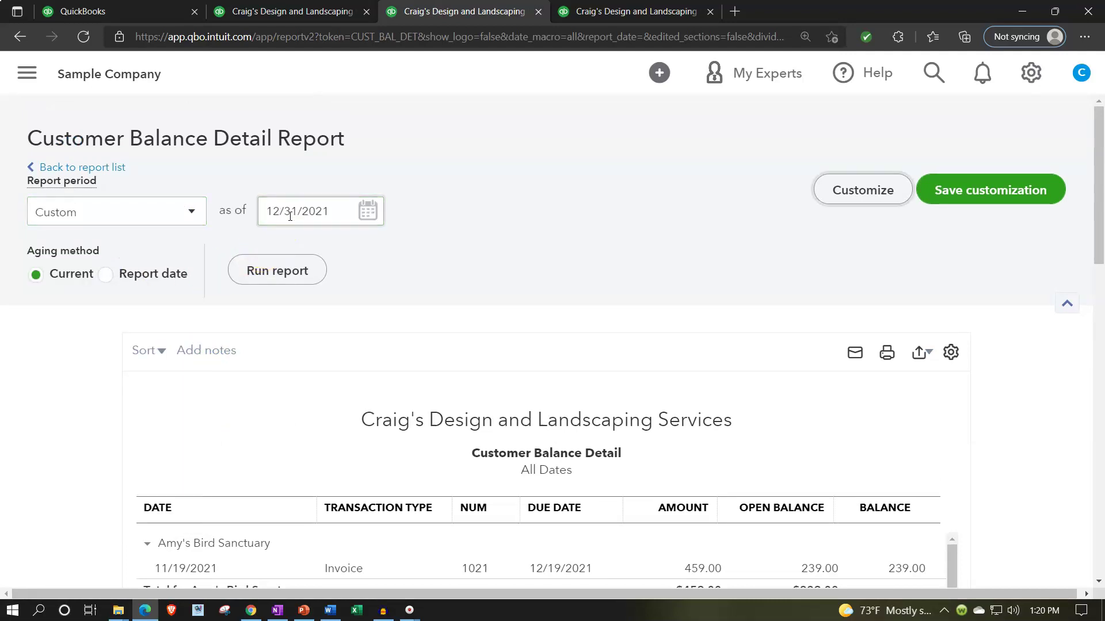
{"action": "left_click", "coordinate": [278, 270]}
- Review the open invoices by customer in the Customer Balance Detail report, down to the total open balance
{"action": "scroll", "coordinate": [275, 282], "scroll_direction": "down", "scroll_amount": 5}
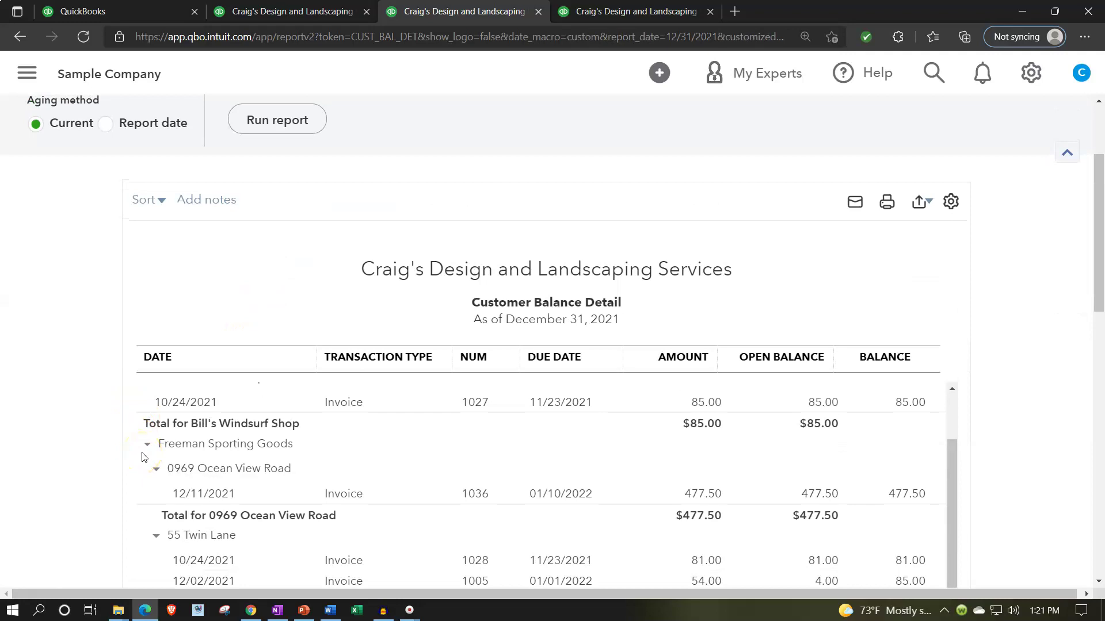
{"action": "scroll", "coordinate": [98, 460], "scroll_direction": "down", "scroll_amount": 3}
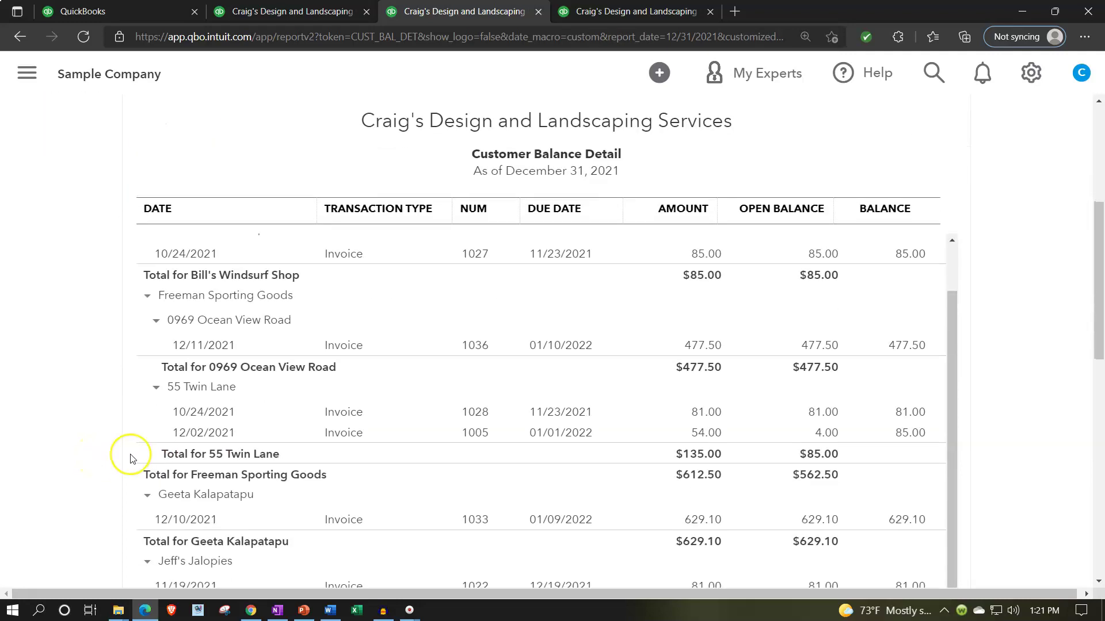
{"action": "scroll", "coordinate": [130, 459], "scroll_direction": "down", "scroll_amount": 9}
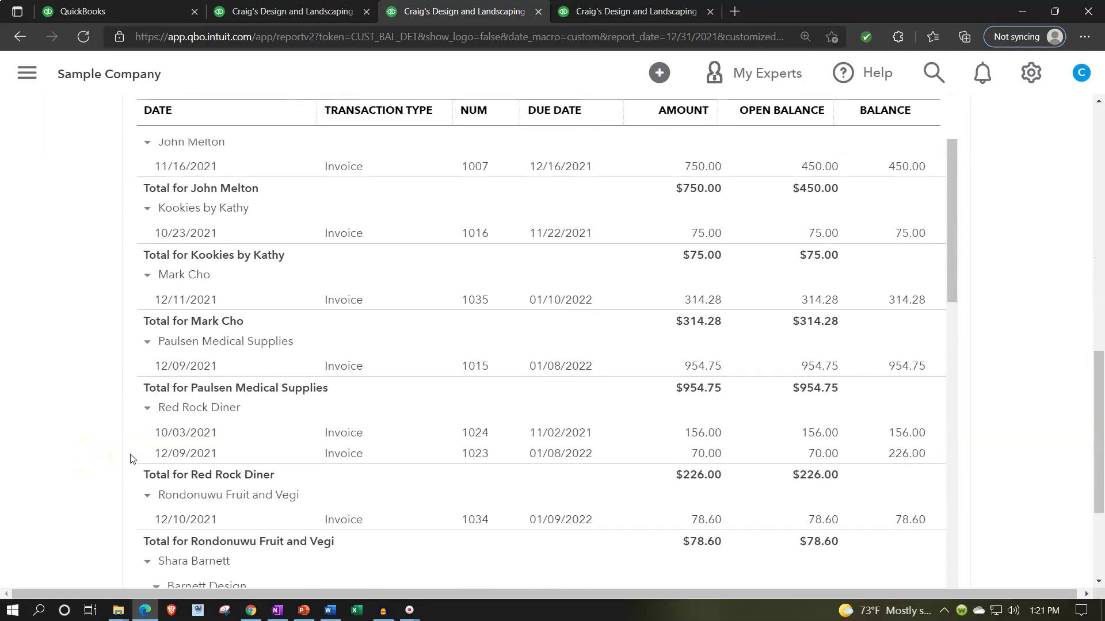
{"action": "scroll", "coordinate": [130, 458], "scroll_direction": "down", "scroll_amount": 3}
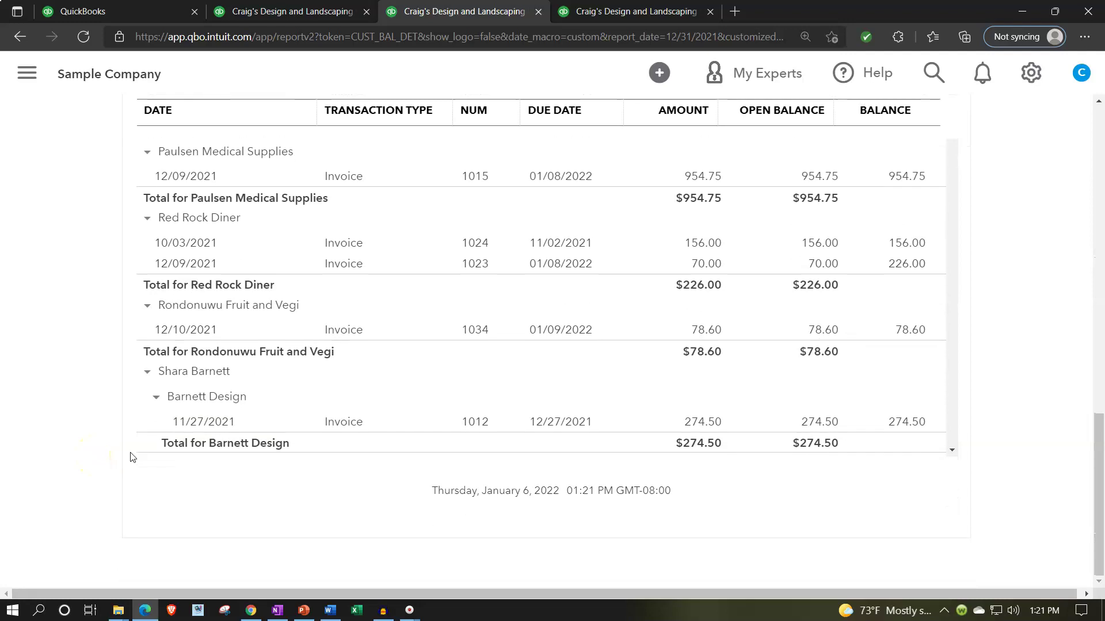
{"action": "scroll", "coordinate": [276, 329], "scroll_direction": "down", "scroll_amount": 5}
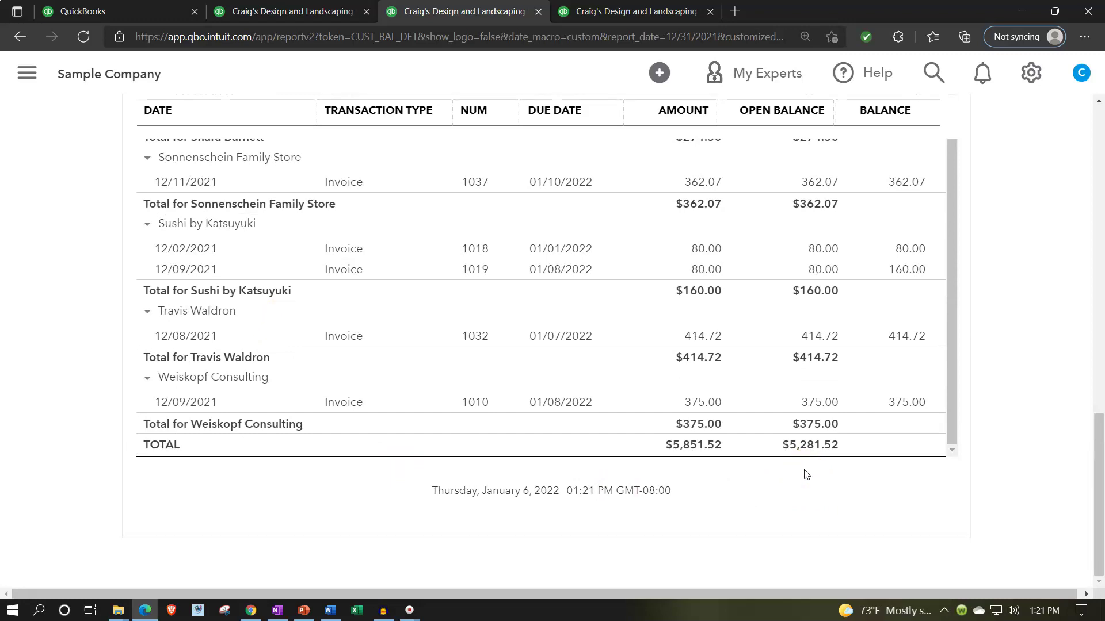
- Return to the Balance Sheet tab and examine accounts receivable, inventory and the current liabilities
{"action": "key", "text": "ctrl+shift+Tab"}
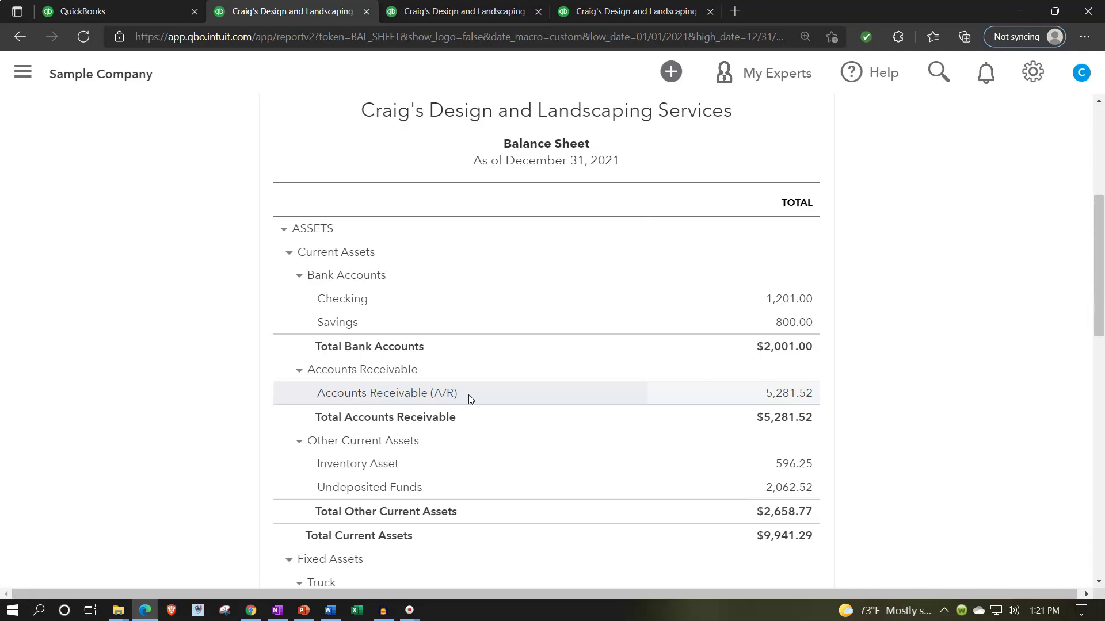
{"action": "scroll", "coordinate": [468, 395], "scroll_direction": "down", "scroll_amount": 7}
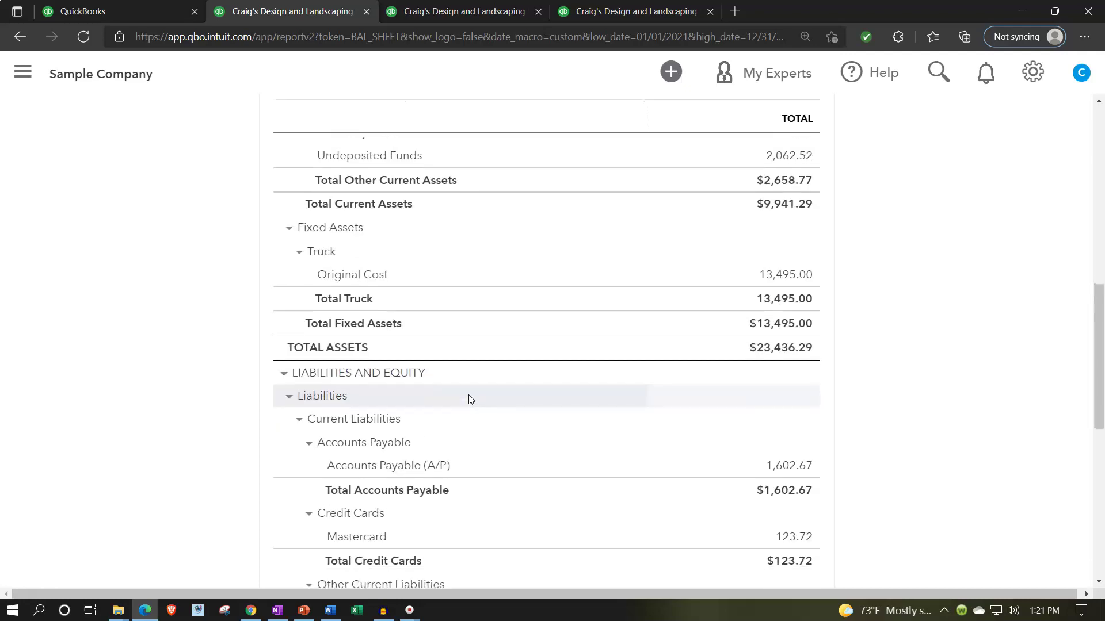
{"action": "scroll", "coordinate": [468, 398], "scroll_direction": "down", "scroll_amount": 1}
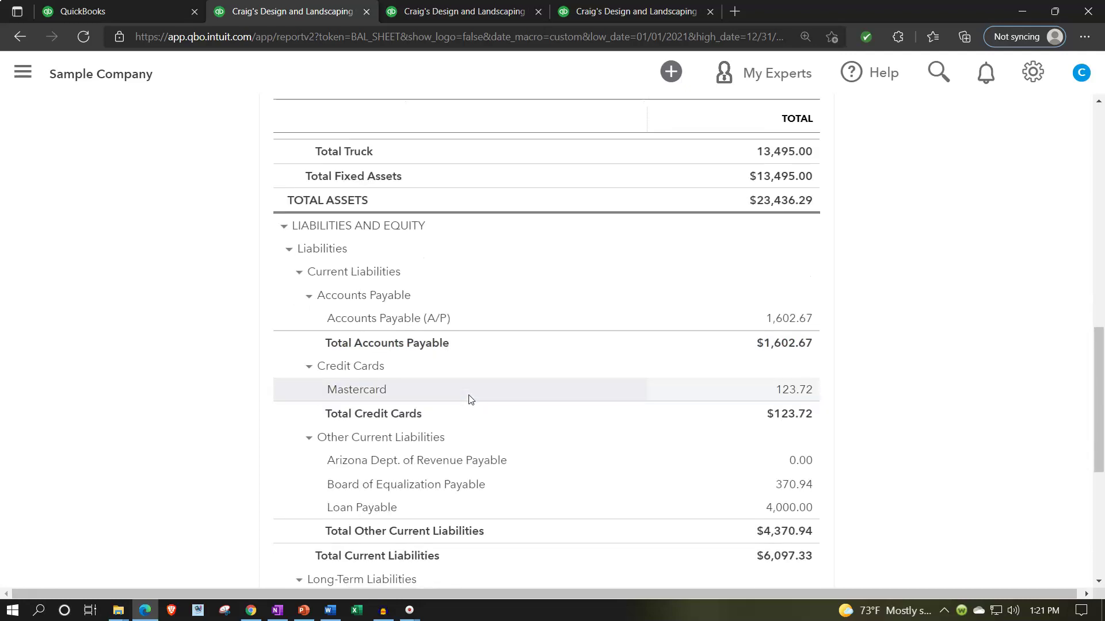
{"action": "scroll", "coordinate": [468, 398], "scroll_direction": "up", "scroll_amount": 5}
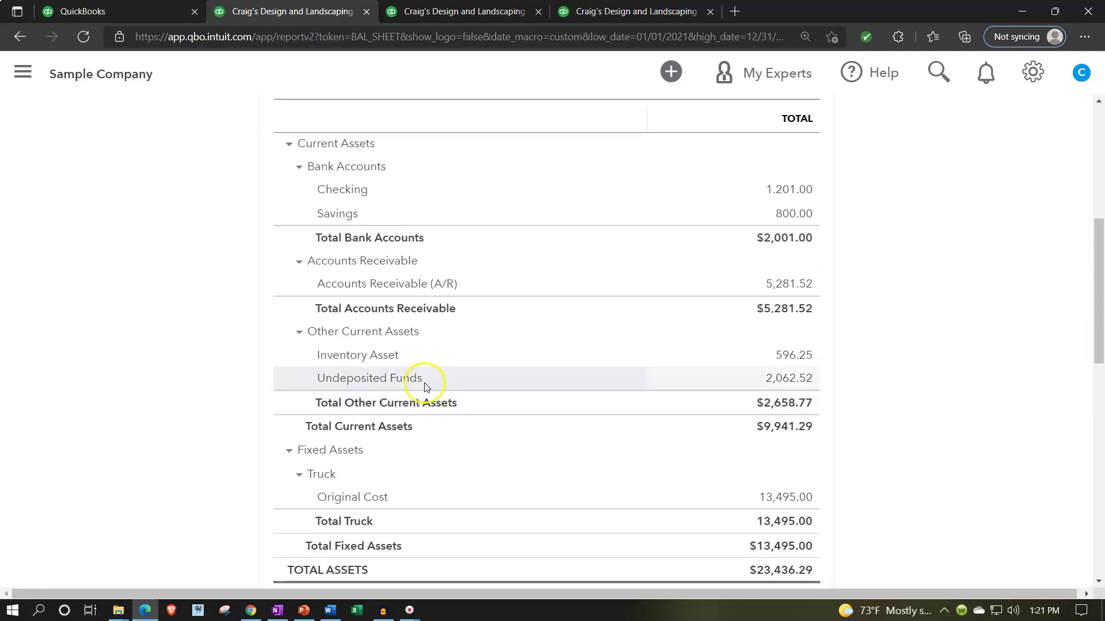
{"action": "scroll", "coordinate": [408, 371], "scroll_direction": "down", "scroll_amount": 1}
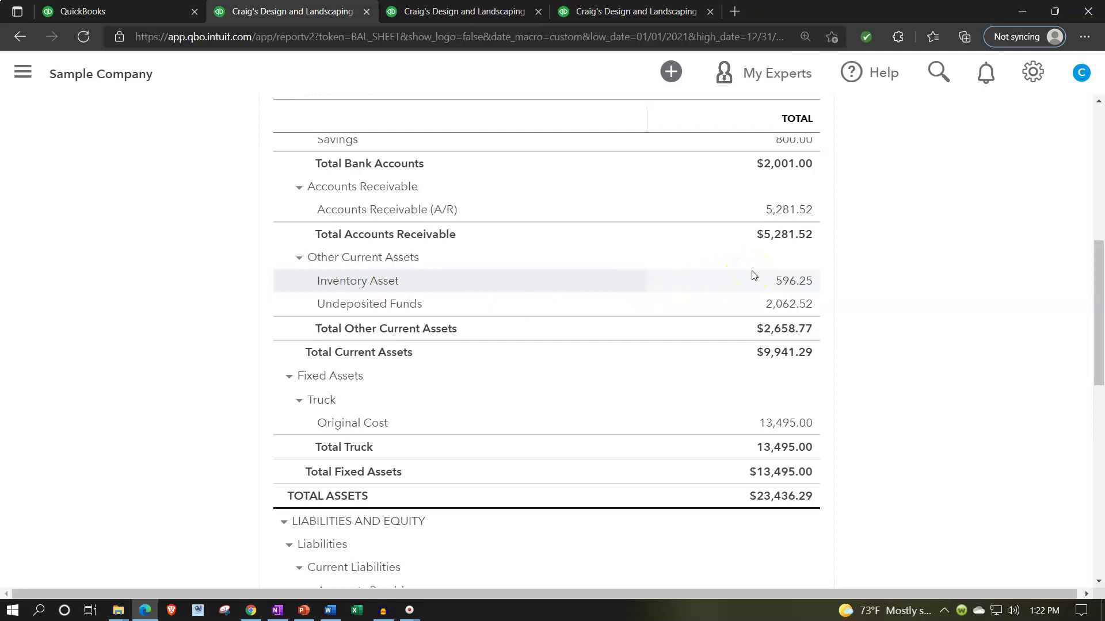
- Duplicate the Balance Sheet browser tab, go to the reports list in the copy, and hide the navigation menu
{"action": "right_click", "coordinate": [284, 11]}
{"action": "left_click", "coordinate": [318, 95]}
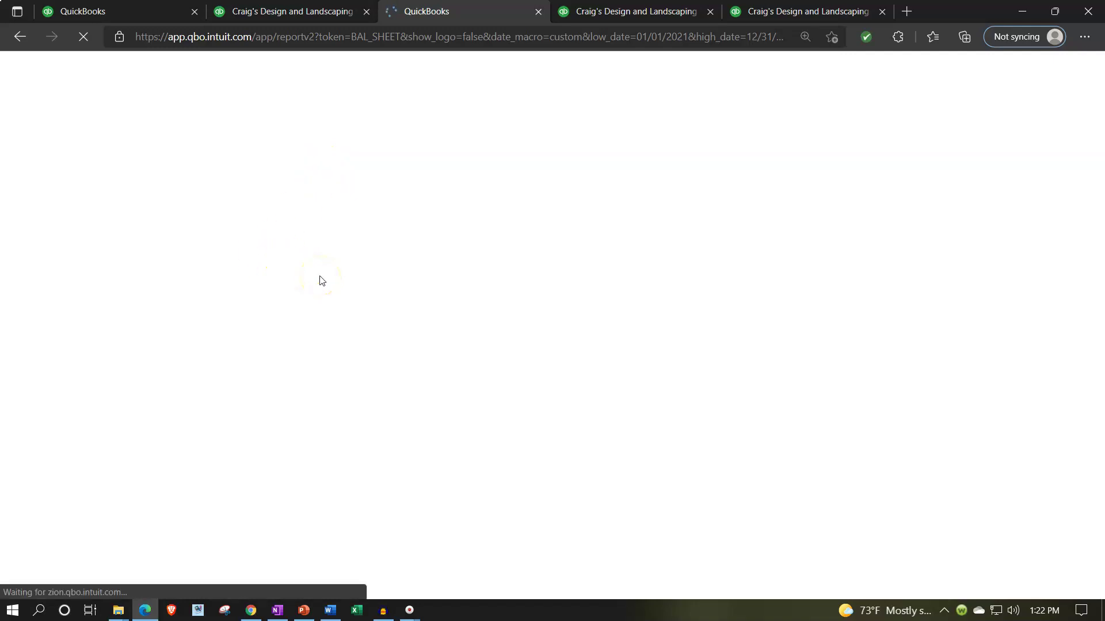
{"action": "left_click", "coordinate": [60, 446]}
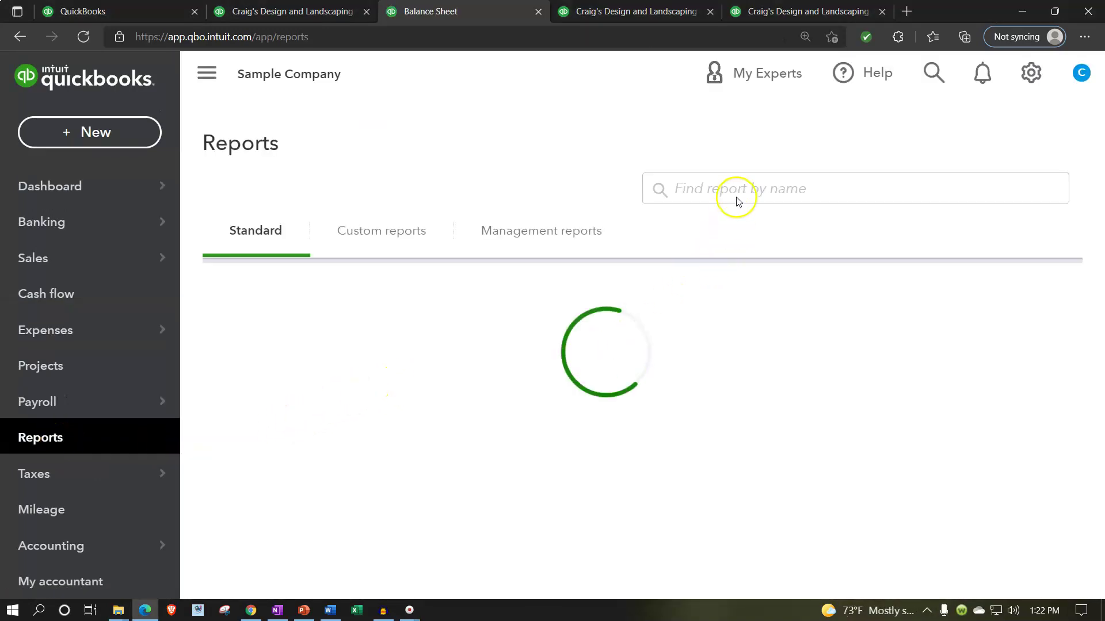
{"action": "left_click", "coordinate": [218, 80]}
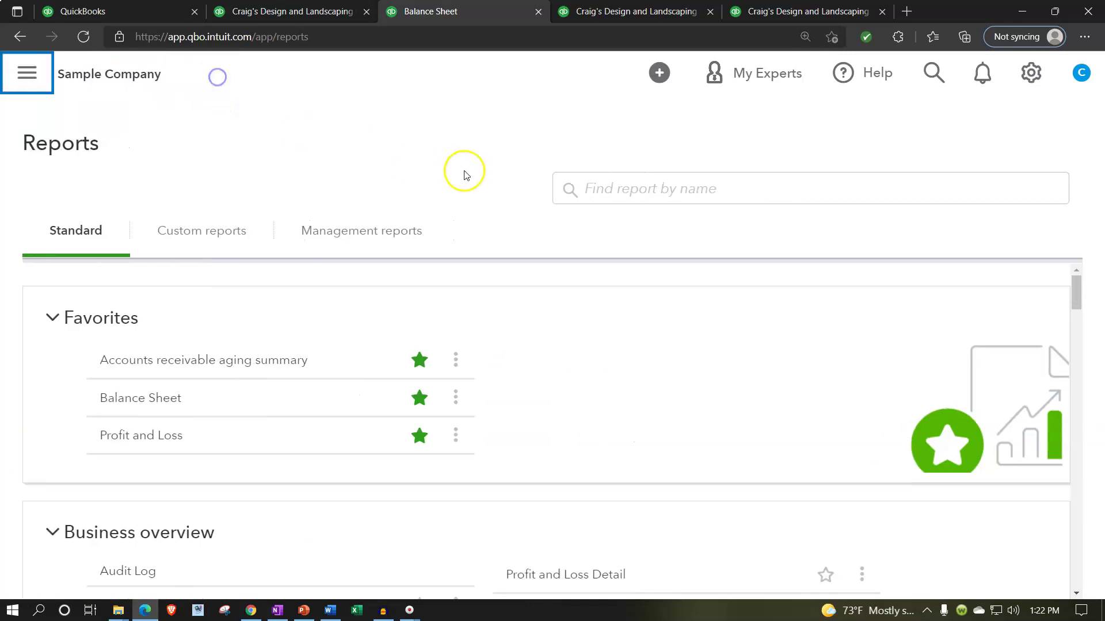
- Search the reports for "inve" and open the Inventory Valuation Summary
{"action": "left_click", "coordinate": [638, 188]}
{"action": "type", "text": "in"}
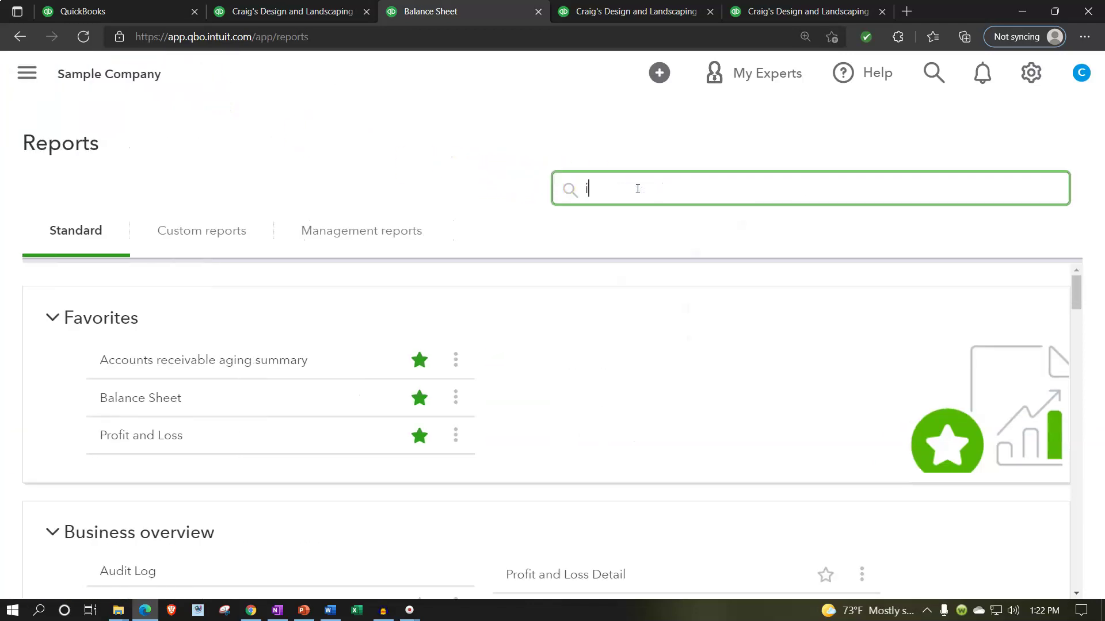
{"action": "key", "text": "BackSpace"}
{"action": "key", "text": "BackSpace"}
{"action": "type", "text": "inve"}
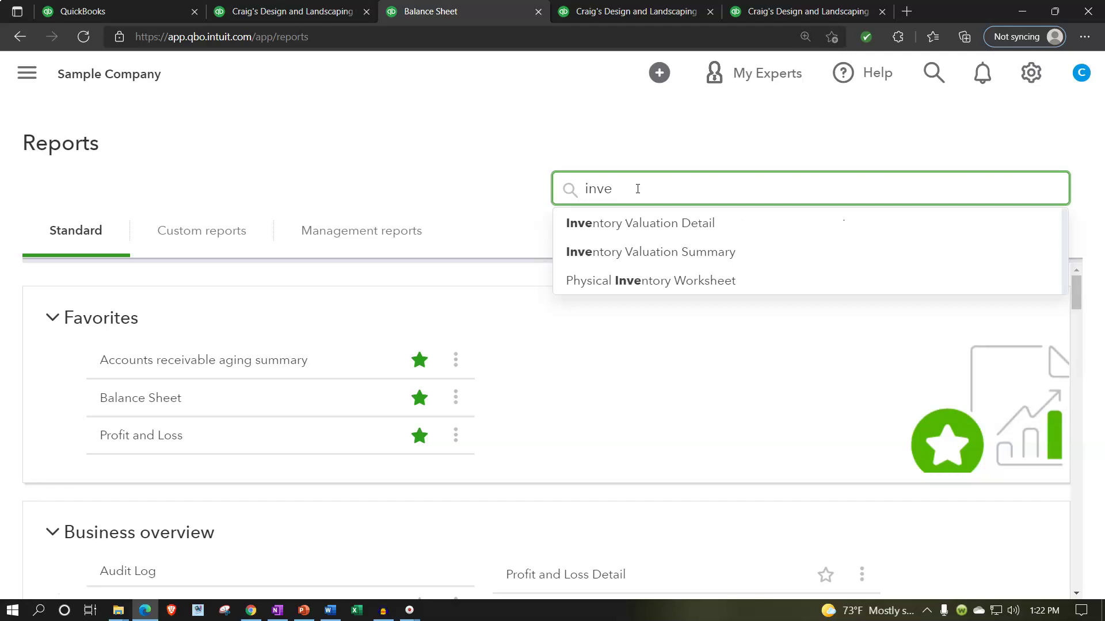
{"action": "left_click", "coordinate": [675, 253]}
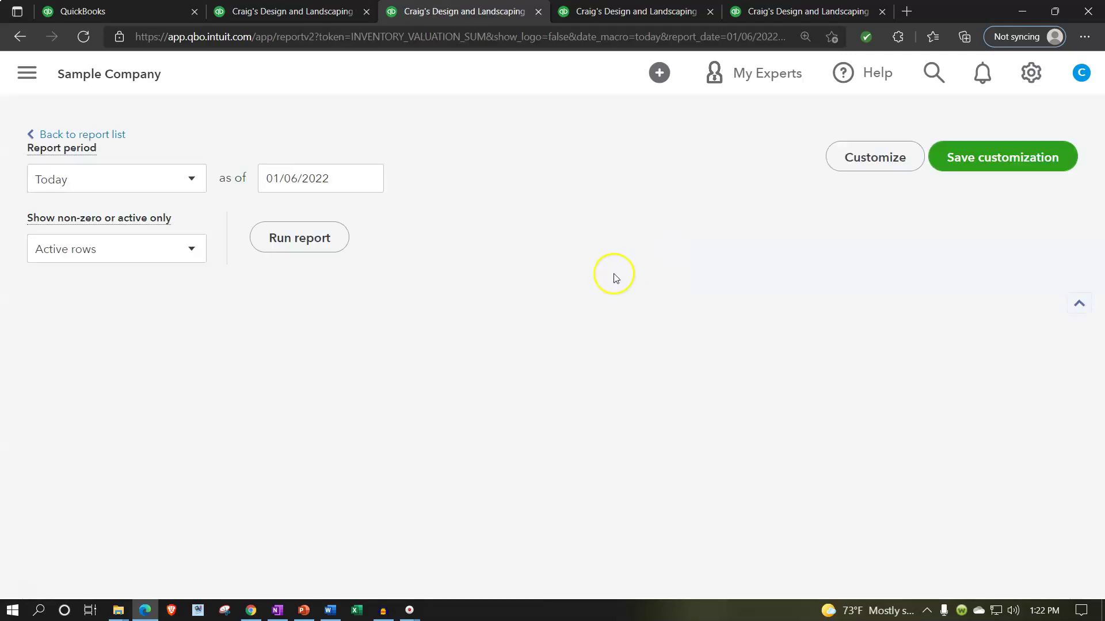
- Review the inventory items' asset values down to the total, and return to the Balance Sheet tab to compare the Inventory Asset line
{"action": "scroll", "coordinate": [611, 274], "scroll_direction": "down", "scroll_amount": 5}
{"action": "scroll", "coordinate": [288, 369], "scroll_direction": "down", "scroll_amount": 2}
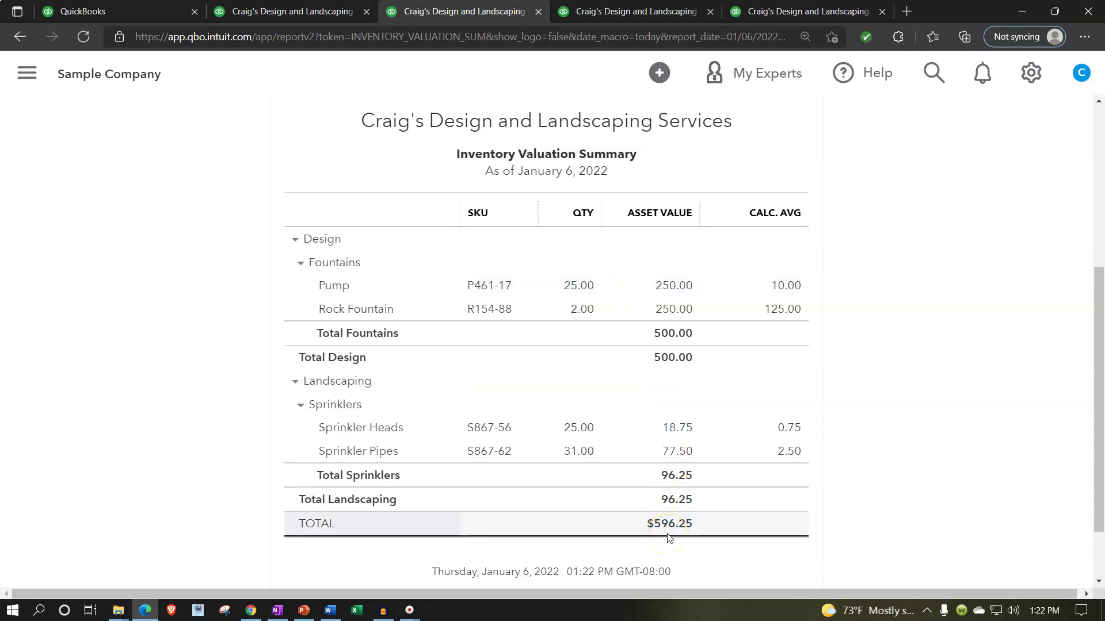
{"action": "left_click", "coordinate": [321, 10]}
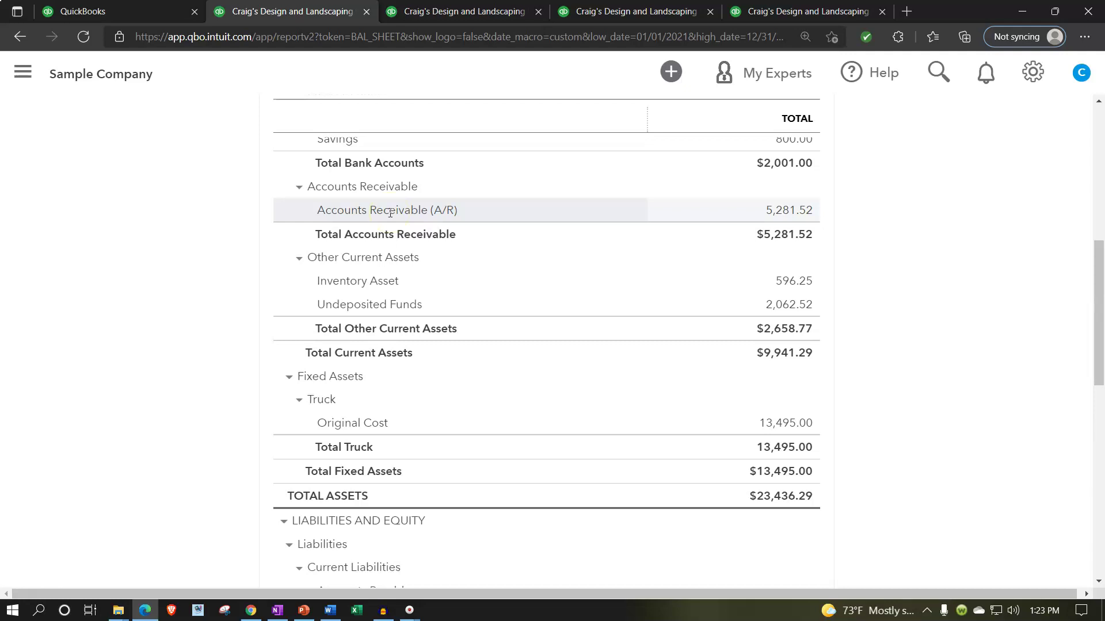
{"action": "left_click", "coordinate": [390, 278]}
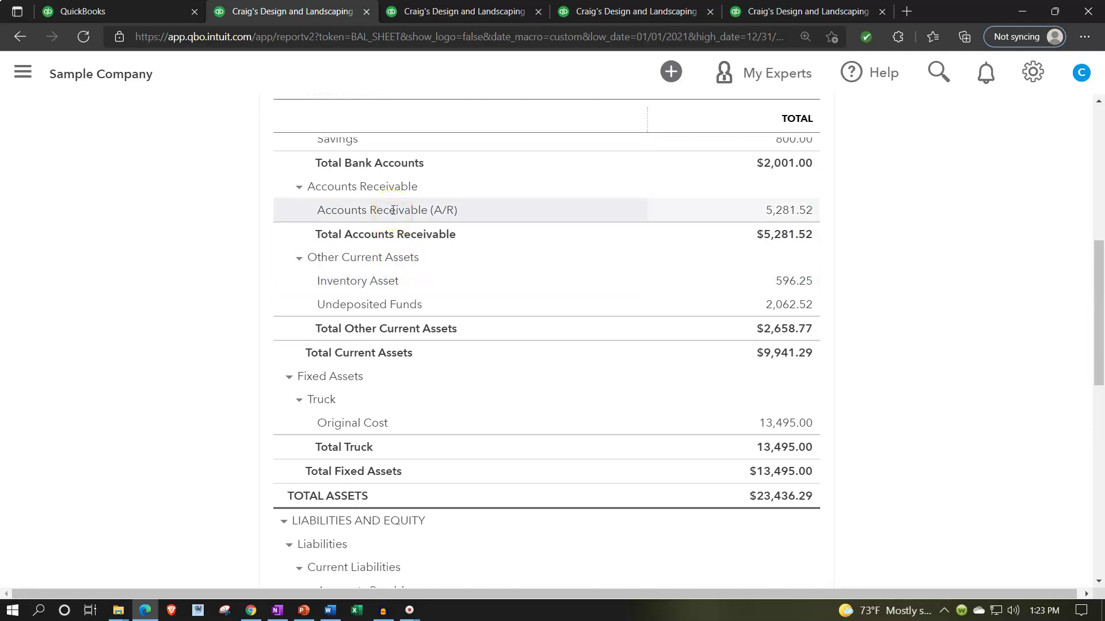
{"action": "left_click", "coordinate": [376, 223]}
- Switch to the first QuickBooks tab, reduce the page zoom to 110%, and open the All Sales list with the navigation menu hidden
{"action": "left_click", "coordinate": [127, 12]}
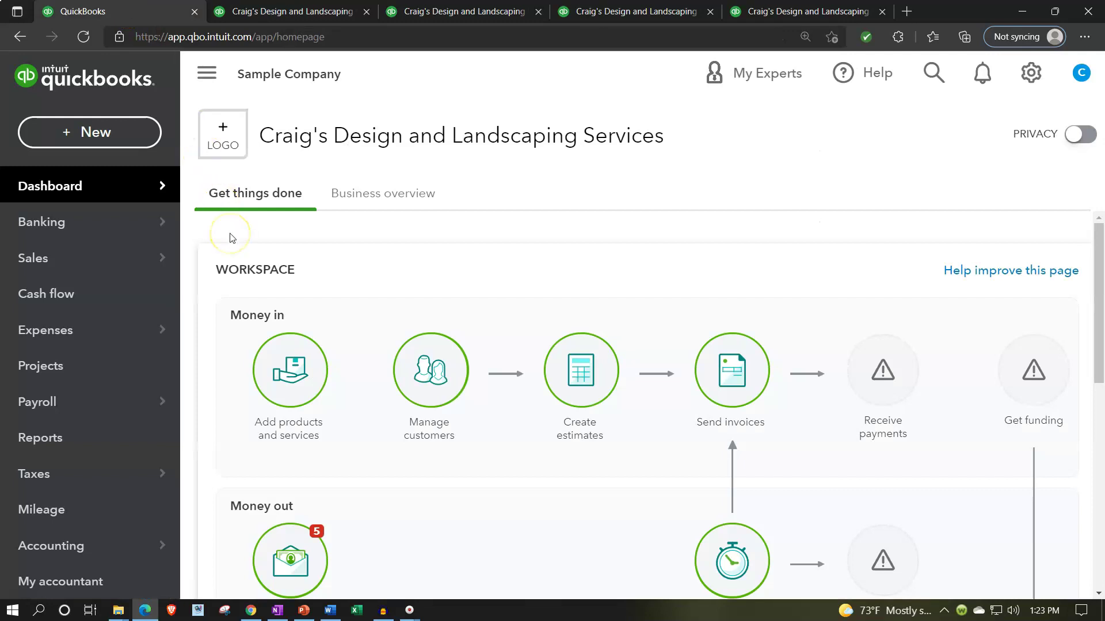
{"action": "key", "text": "ctrl+minus"}
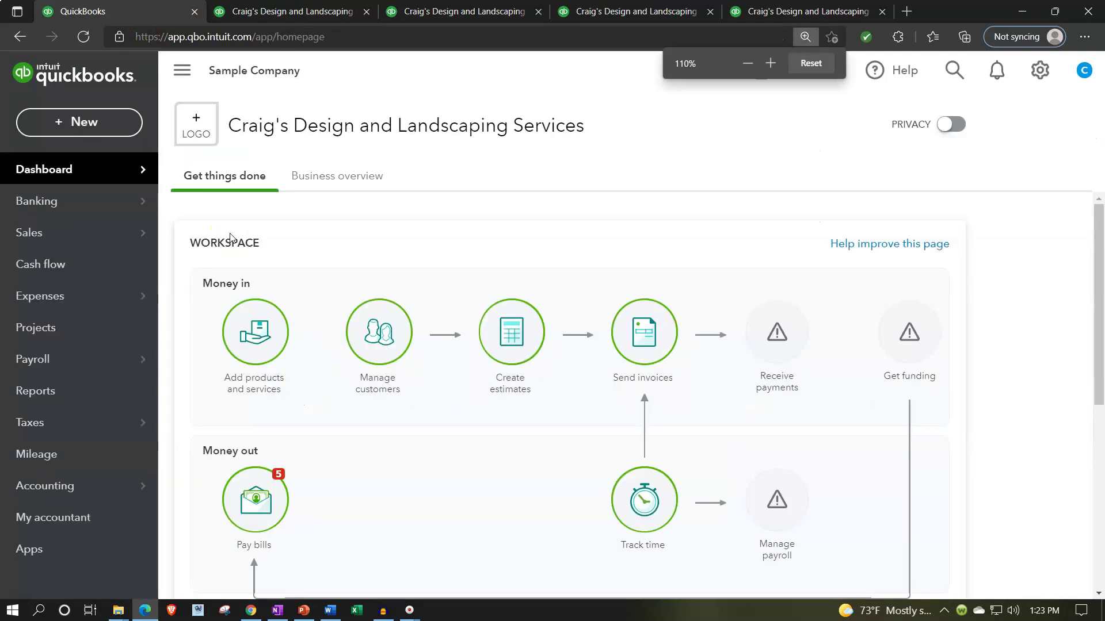
{"action": "left_click", "coordinate": [126, 298]}
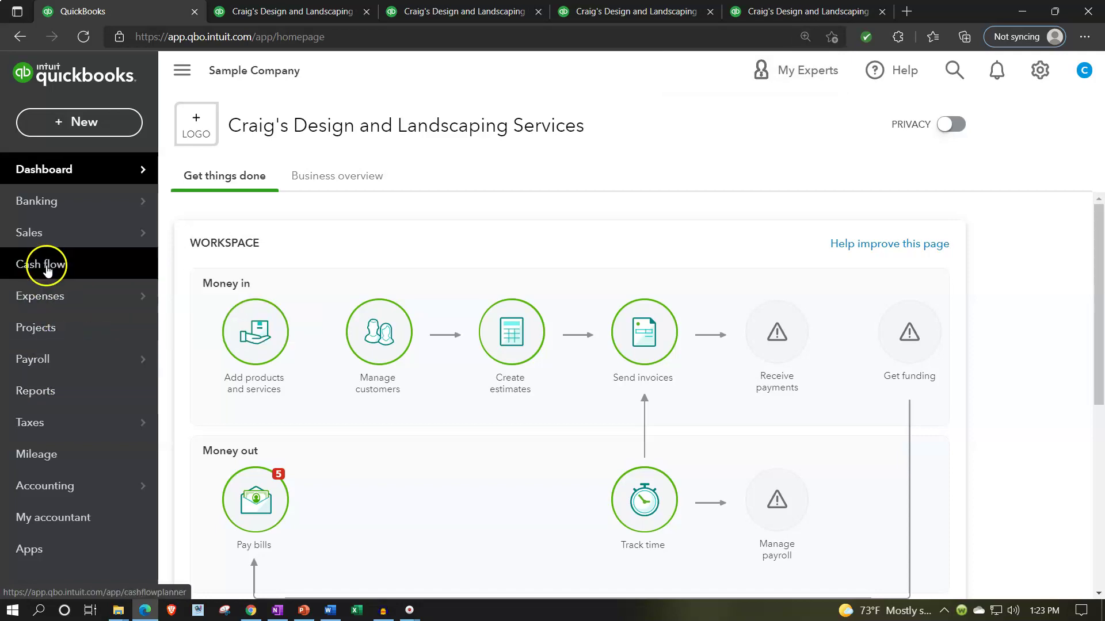
{"action": "left_click", "coordinate": [41, 237]}
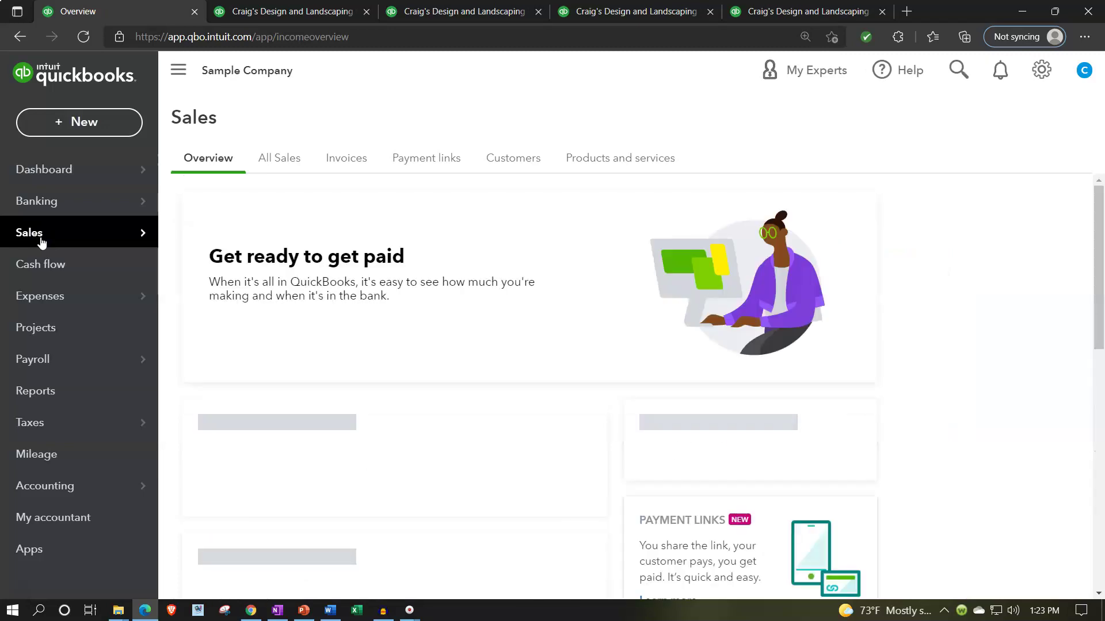
{"action": "left_click", "coordinate": [263, 159]}
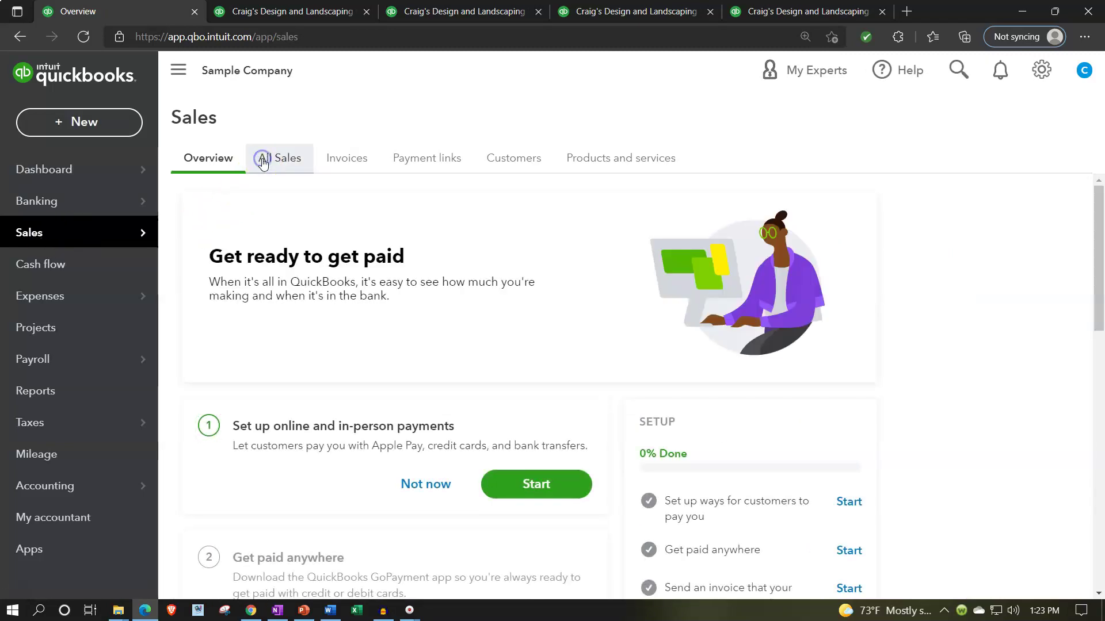
{"action": "left_click", "coordinate": [186, 75]}
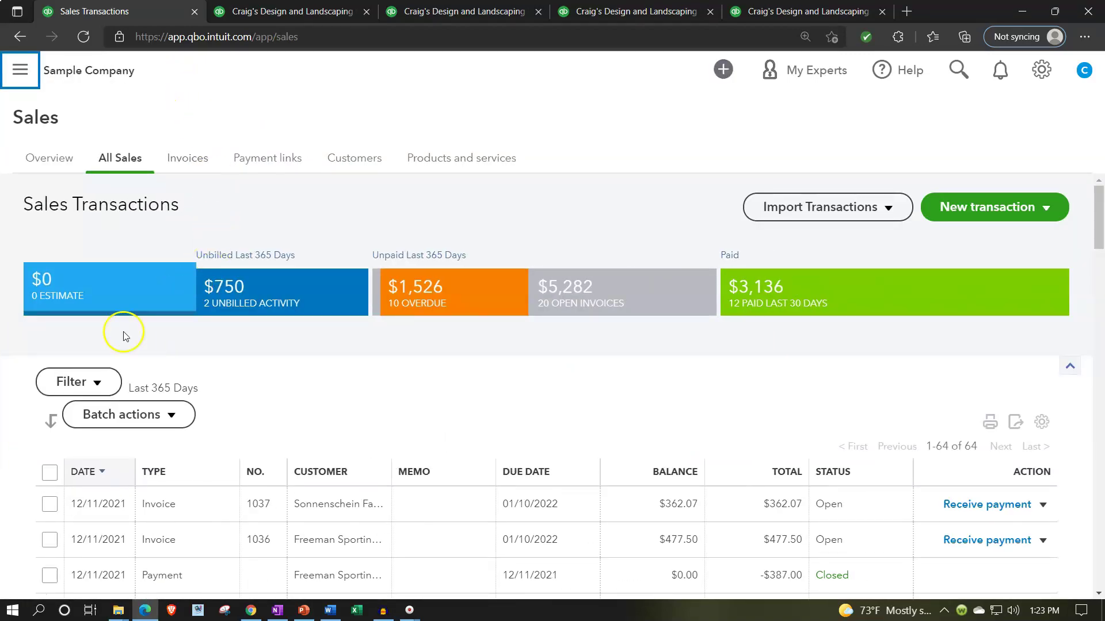
- Filter the sales transactions to the Invoices type and bring the filtered list into view
{"action": "left_click", "coordinate": [83, 383]}
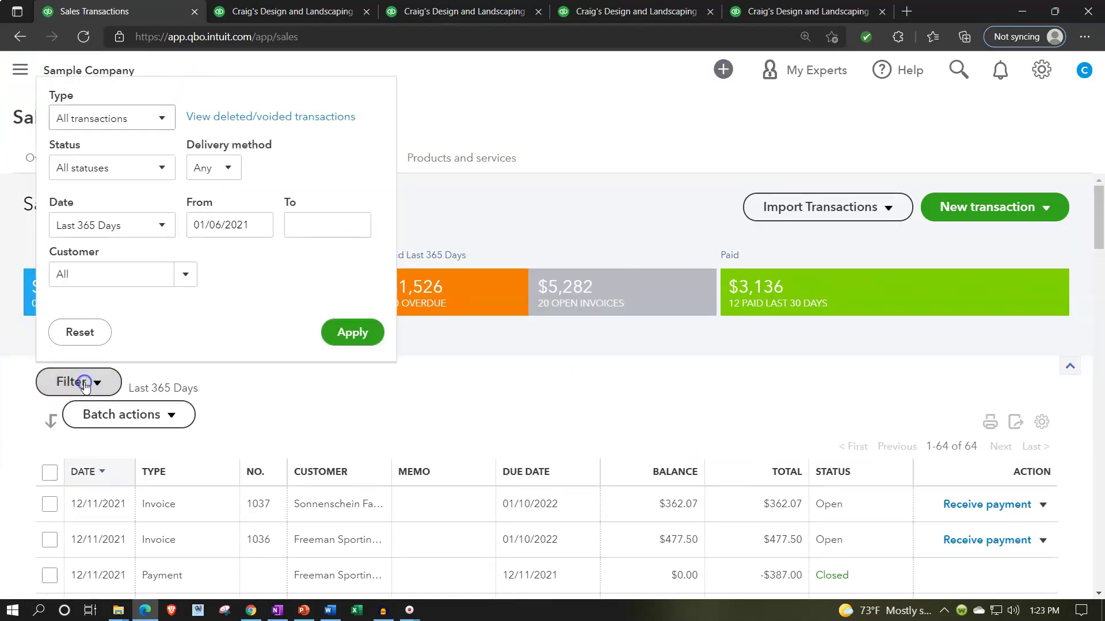
{"action": "left_click", "coordinate": [161, 118]}
{"action": "left_click", "coordinate": [115, 195]}
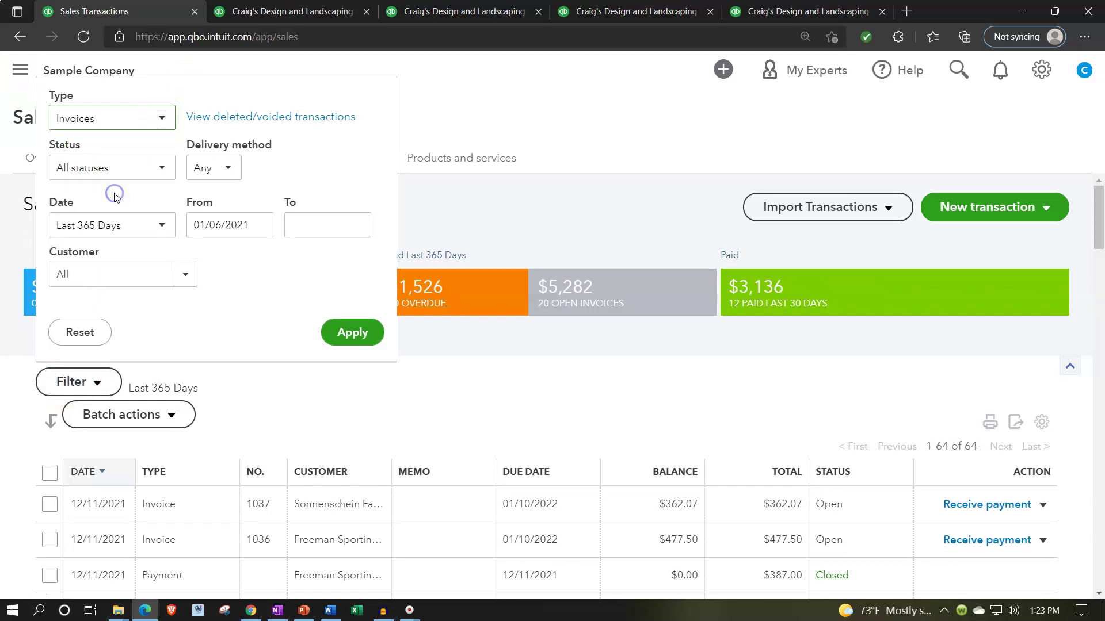
{"action": "left_click", "coordinate": [366, 334]}
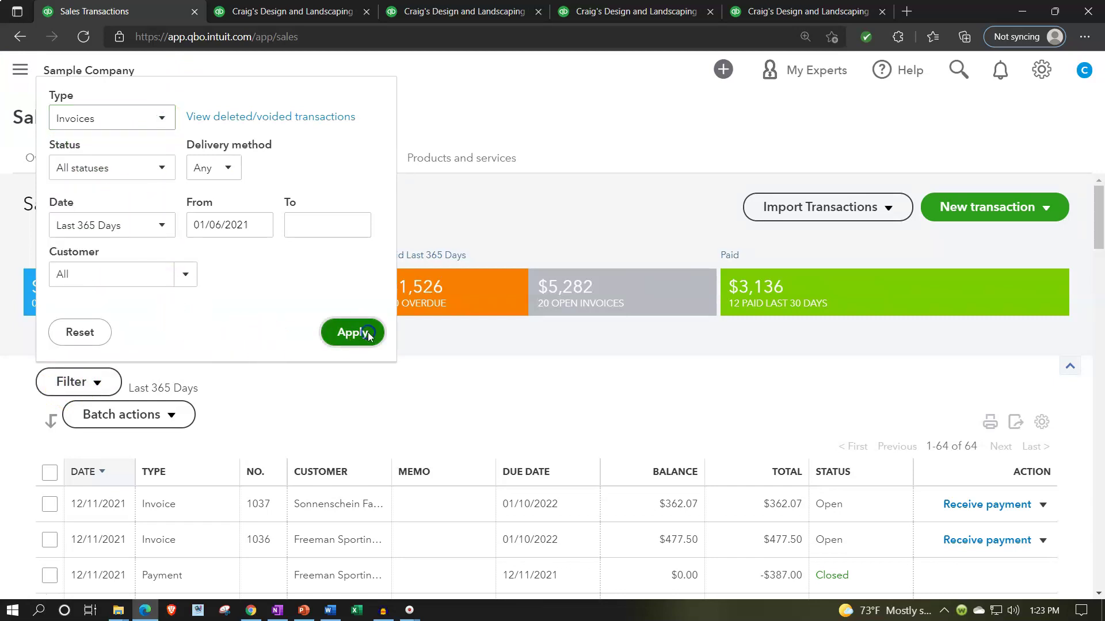
{"action": "scroll", "coordinate": [382, 437], "scroll_direction": "down", "scroll_amount": 3}
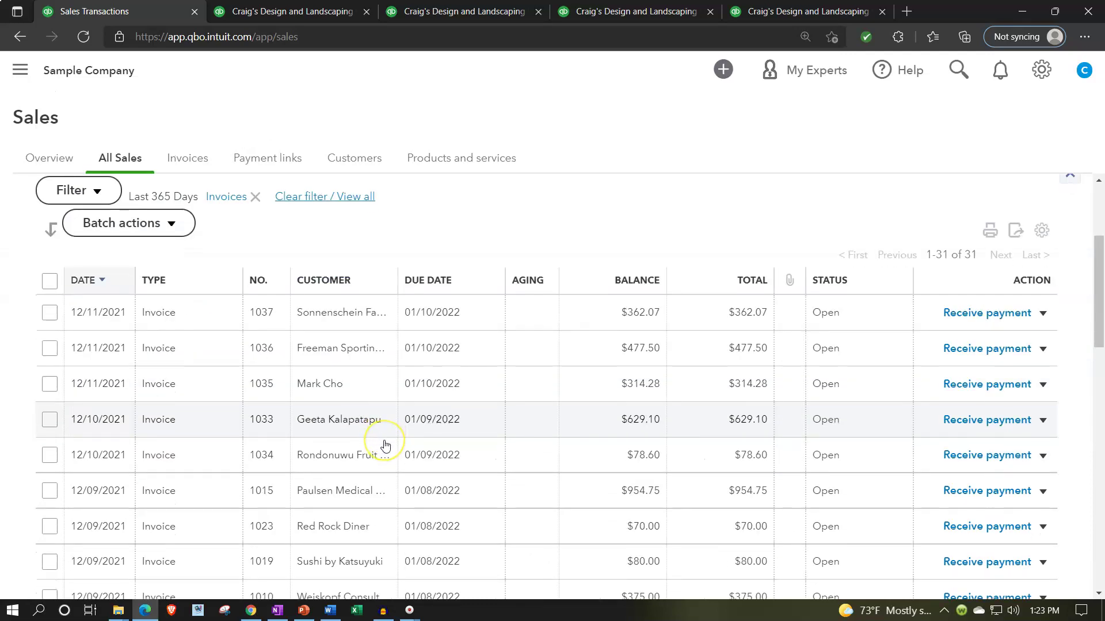
- Open the Sales Invoices list and filter it in turn by overdue, not due yet, and paid but not deposited invoices
{"action": "scroll", "coordinate": [385, 443], "scroll_direction": "up", "scroll_amount": 3}
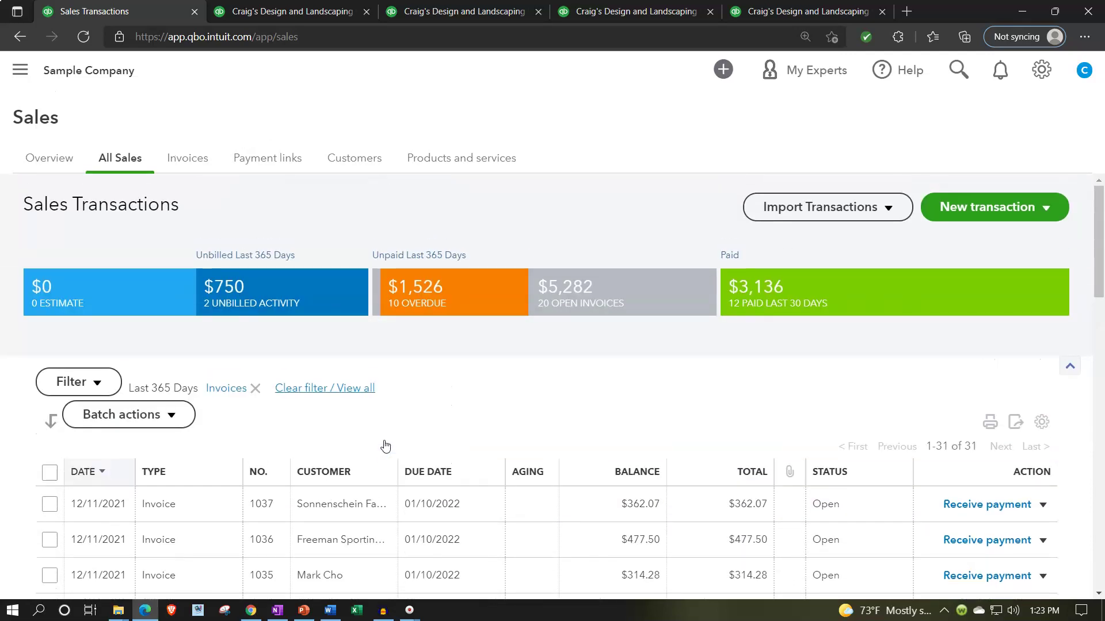
{"action": "left_click", "coordinate": [192, 159]}
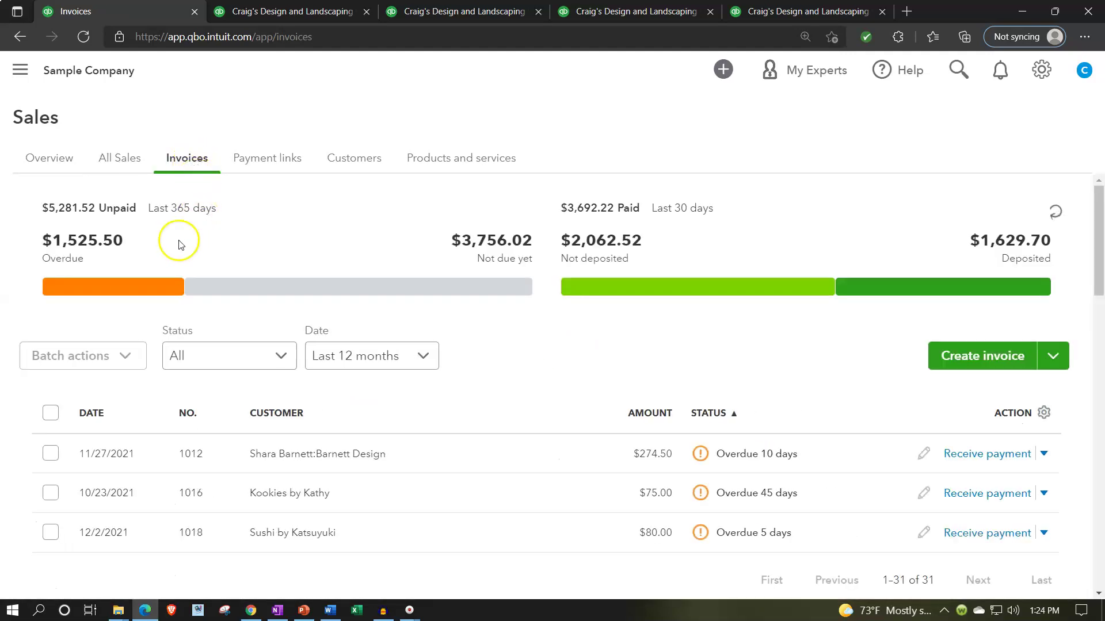
{"action": "left_click", "coordinate": [135, 286]}
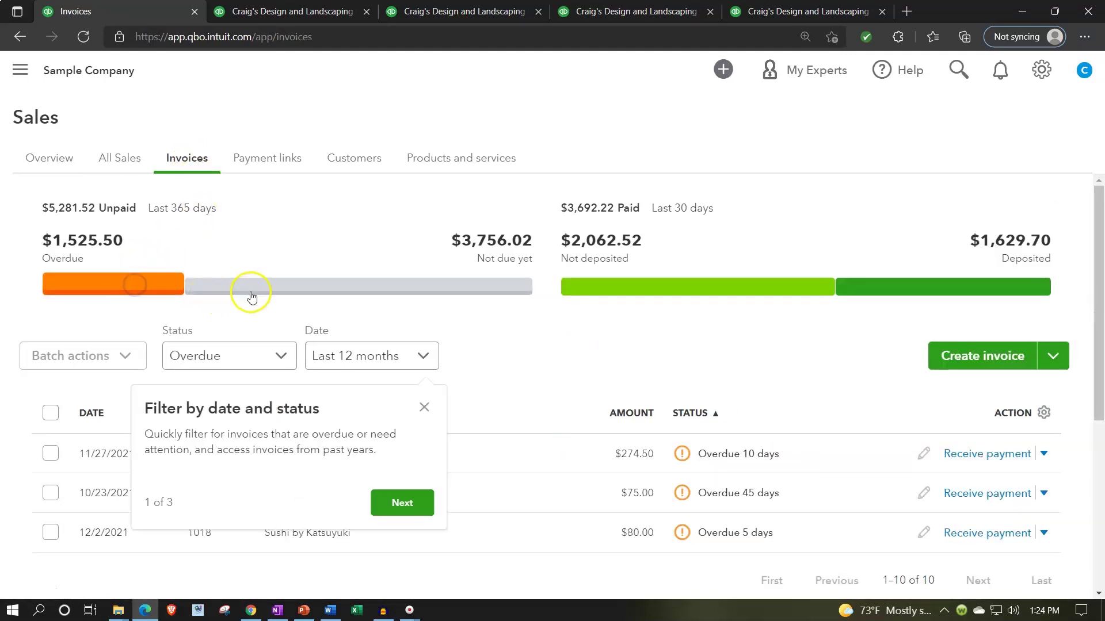
{"action": "left_click", "coordinate": [253, 291]}
{"action": "left_click", "coordinate": [651, 279]}
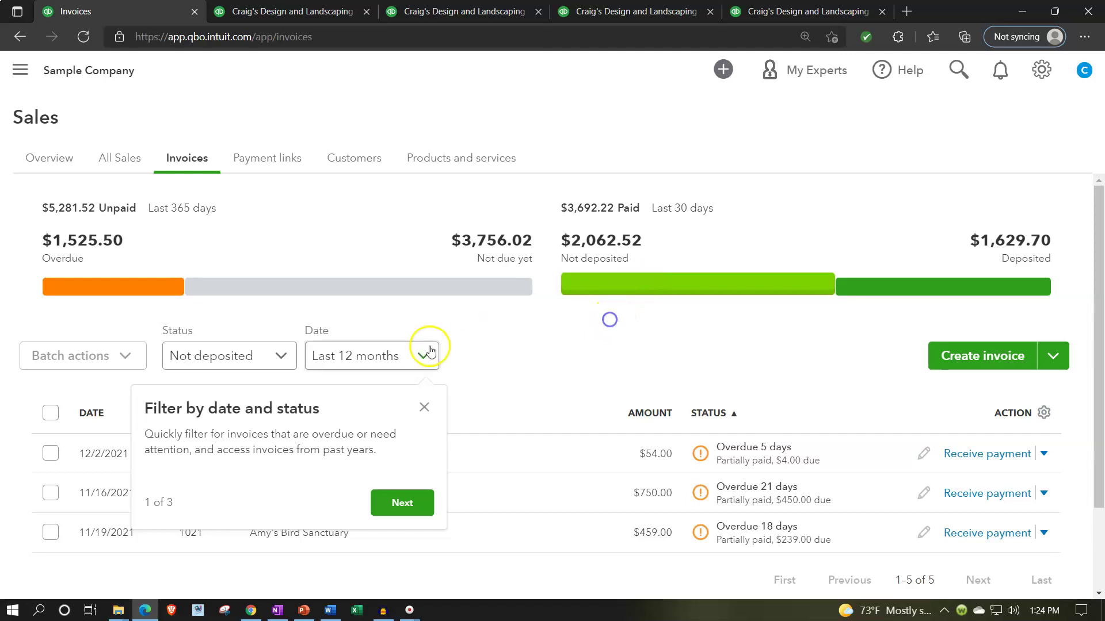
- Reset the invoice status filter to All, dismiss the filter tip, and review the invoices listed for the last 12 months
{"action": "left_click", "coordinate": [280, 359]}
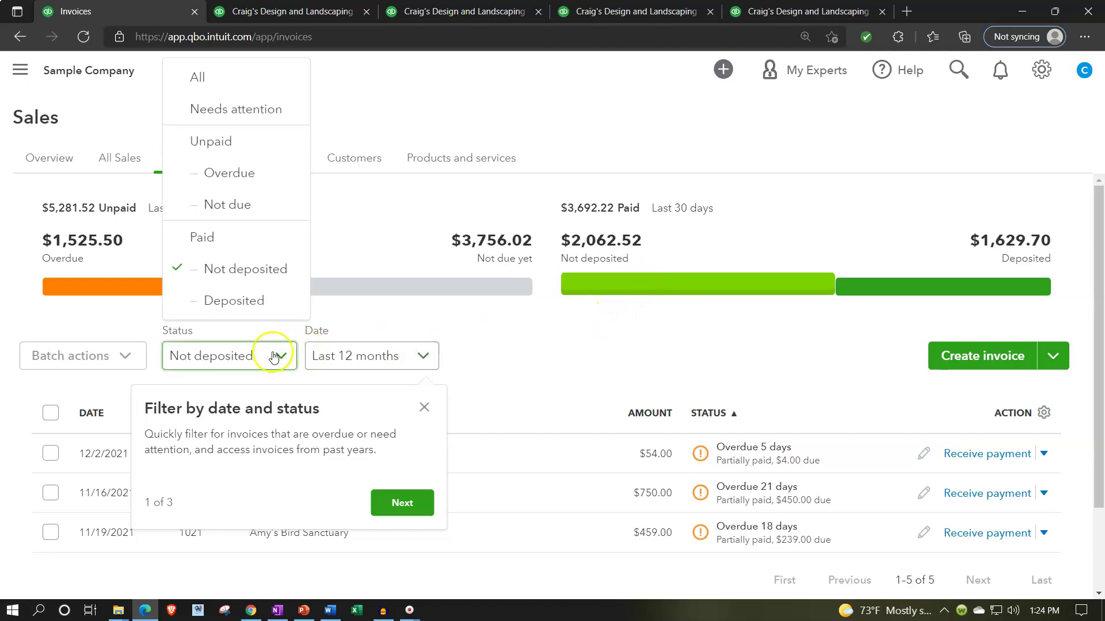
{"action": "left_click", "coordinate": [197, 77]}
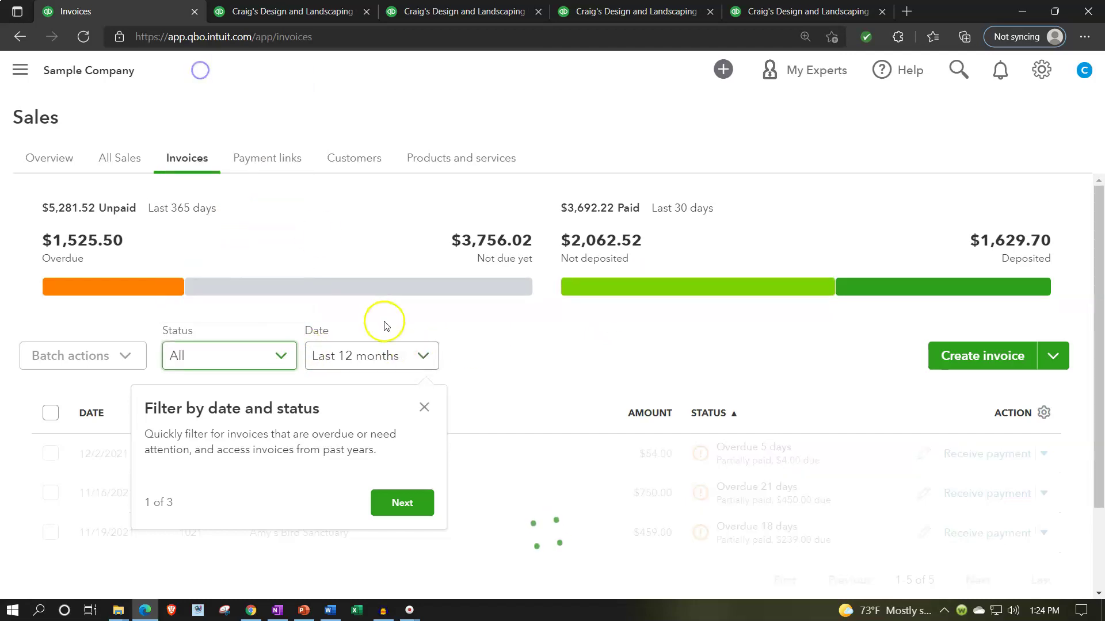
{"action": "left_click", "coordinate": [425, 412]}
{"action": "scroll", "coordinate": [473, 475], "scroll_direction": "down", "scroll_amount": 2}
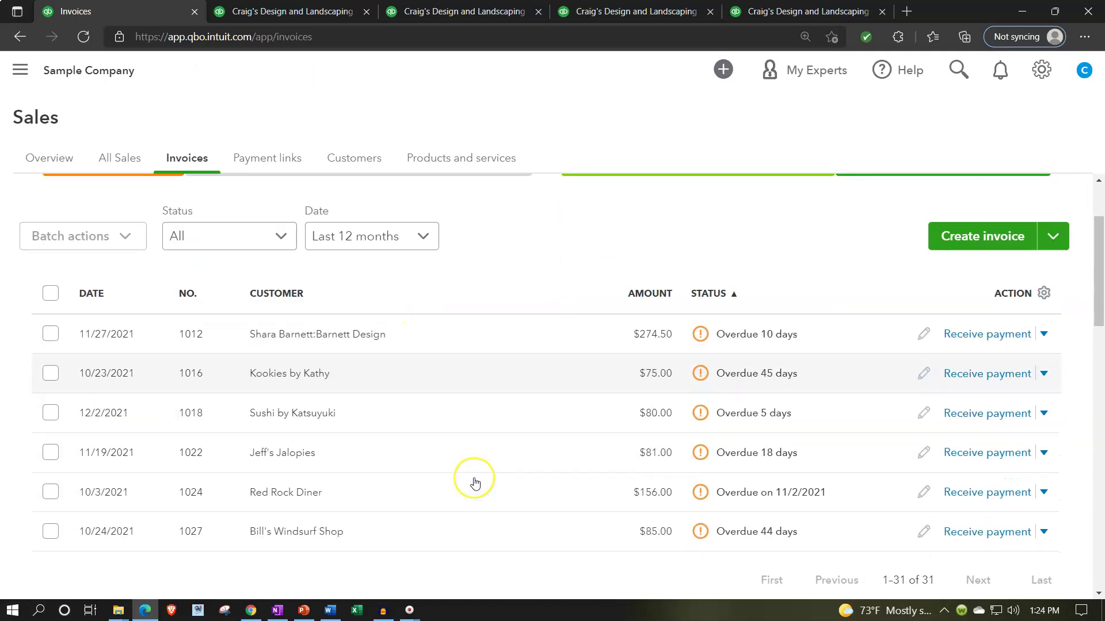
{"action": "left_click", "coordinate": [487, 502]}
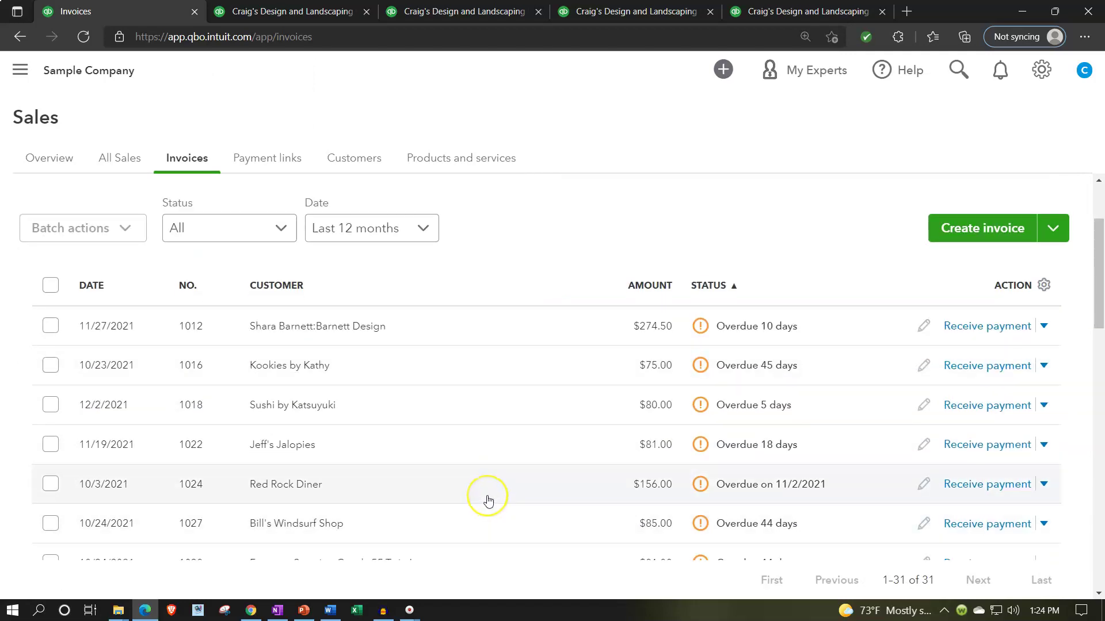
{"action": "left_click", "coordinate": [494, 493]}
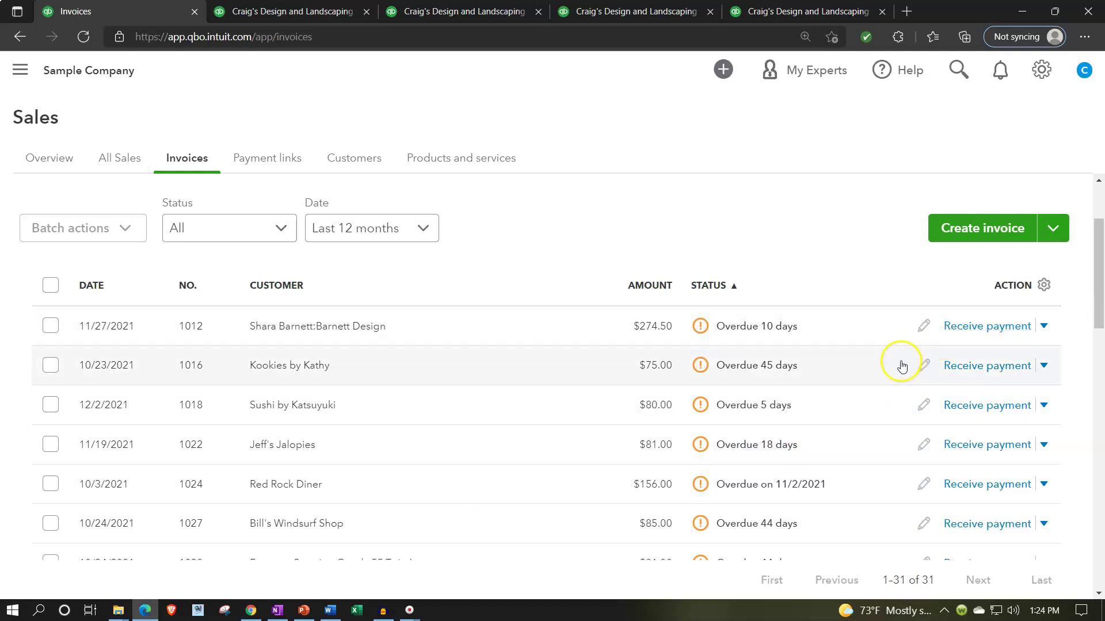
- Open the Amy's Bird Sanctuary record from the Customers list and examine the invoices in its transaction list
{"action": "left_click", "coordinate": [357, 165]}
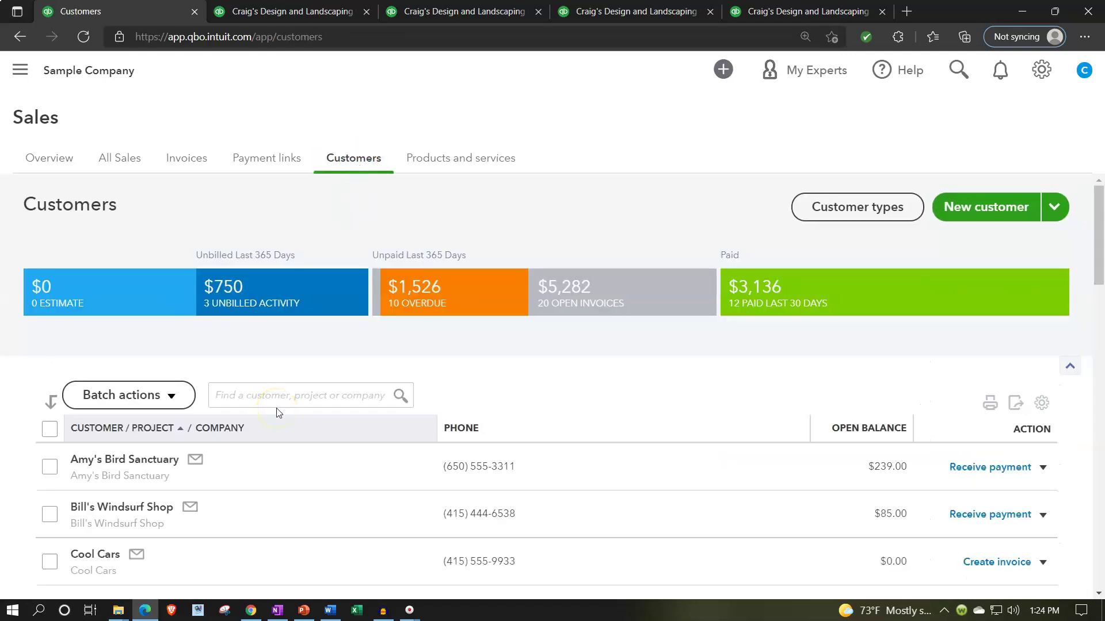
{"action": "scroll", "coordinate": [276, 412], "scroll_direction": "down", "scroll_amount": 1}
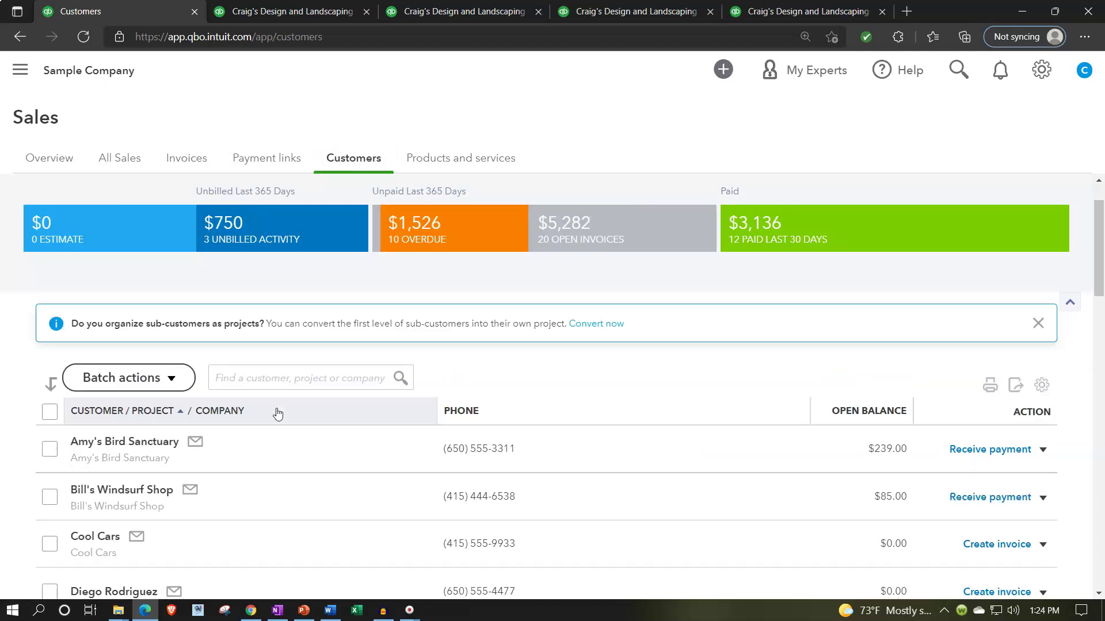
{"action": "left_click", "coordinate": [279, 426]}
{"action": "left_click", "coordinate": [145, 441]}
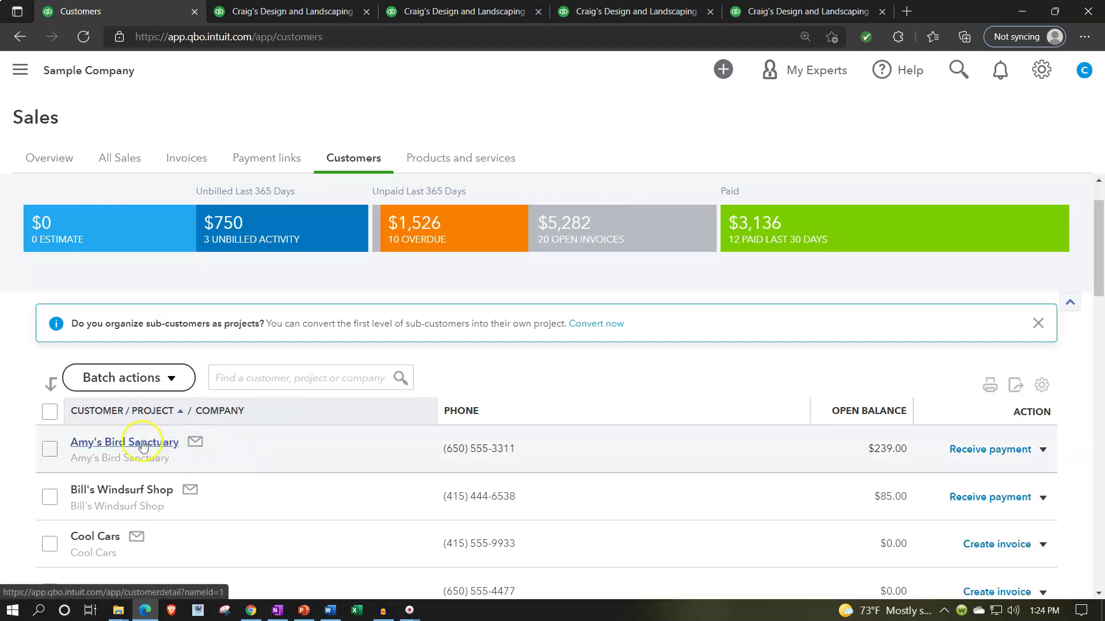
{"action": "scroll", "coordinate": [397, 465], "scroll_direction": "down", "scroll_amount": 1}
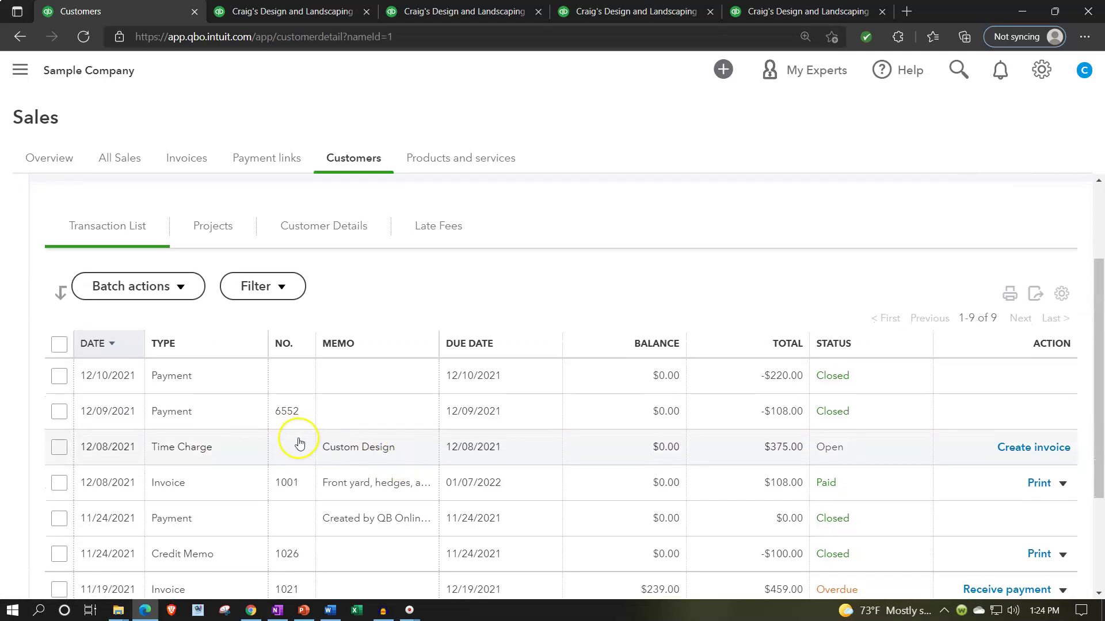
{"action": "scroll", "coordinate": [287, 439], "scroll_direction": "down", "scroll_amount": 1}
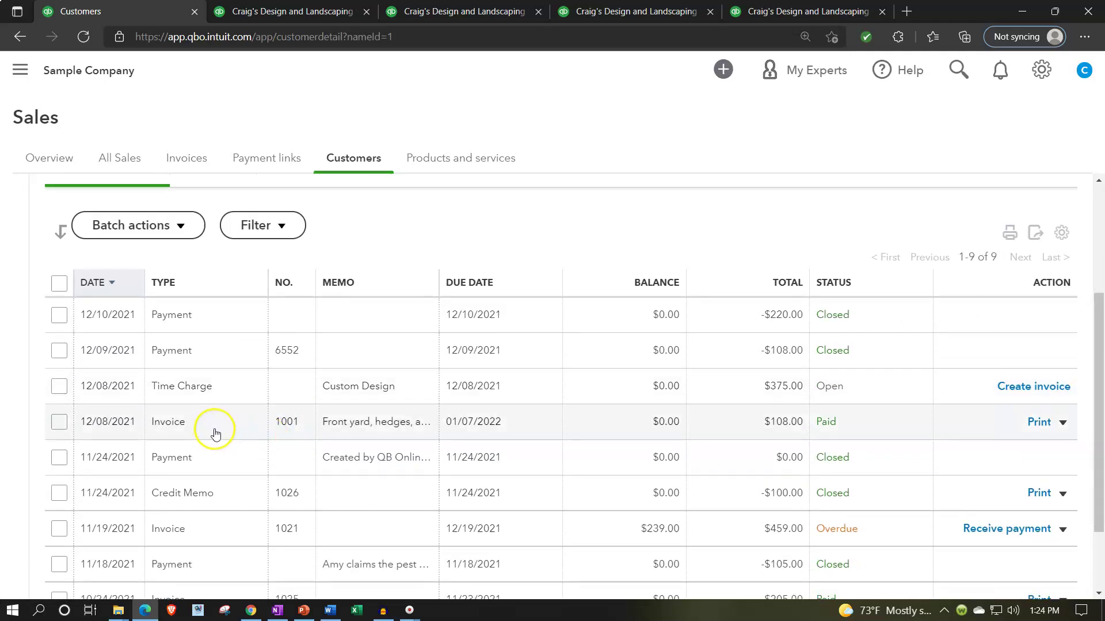